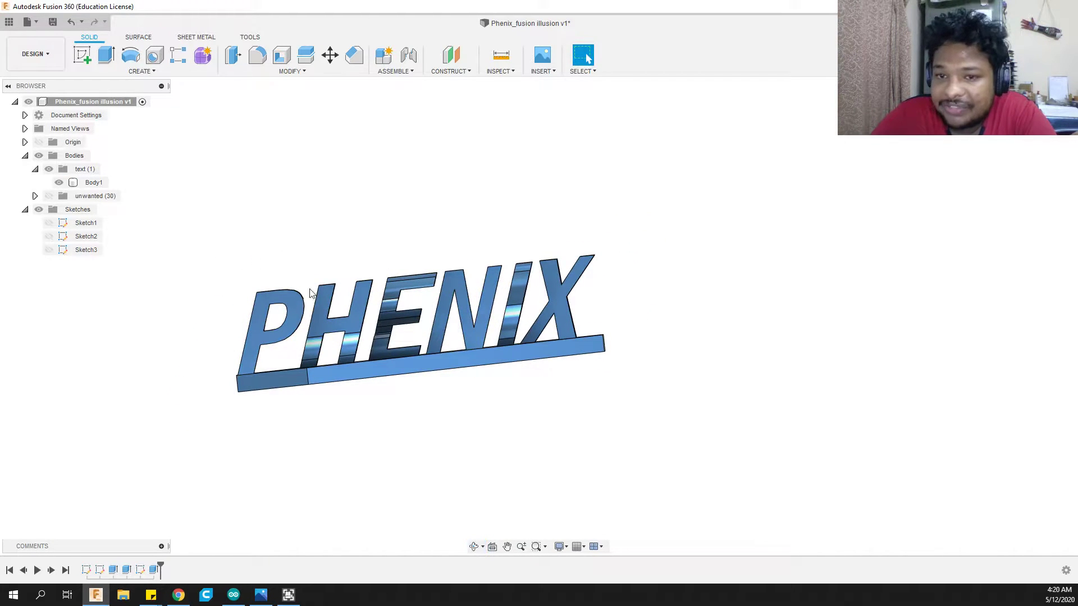
pyautogui.keyDown('shift'); pyautogui.moveTo(671, 320); pyautogui.dragTo(584, 326, button='middle'); pyautogui.keyUp('shift')
pyautogui.keyDown('shift'); pyautogui.moveTo(236, 336); pyautogui.dragTo(336, 278, button='middle'); pyautogui.keyUp('shift')
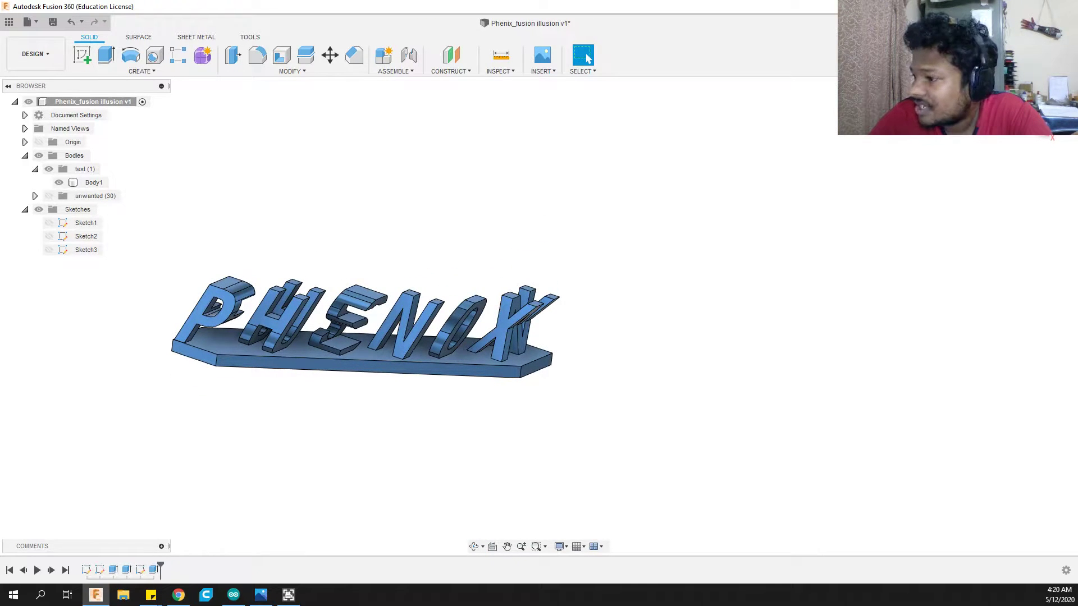
# Create a new design with its origin planes shown and start a sketch on the YZ plane
pyautogui.hotkey('ctrl', 'n')
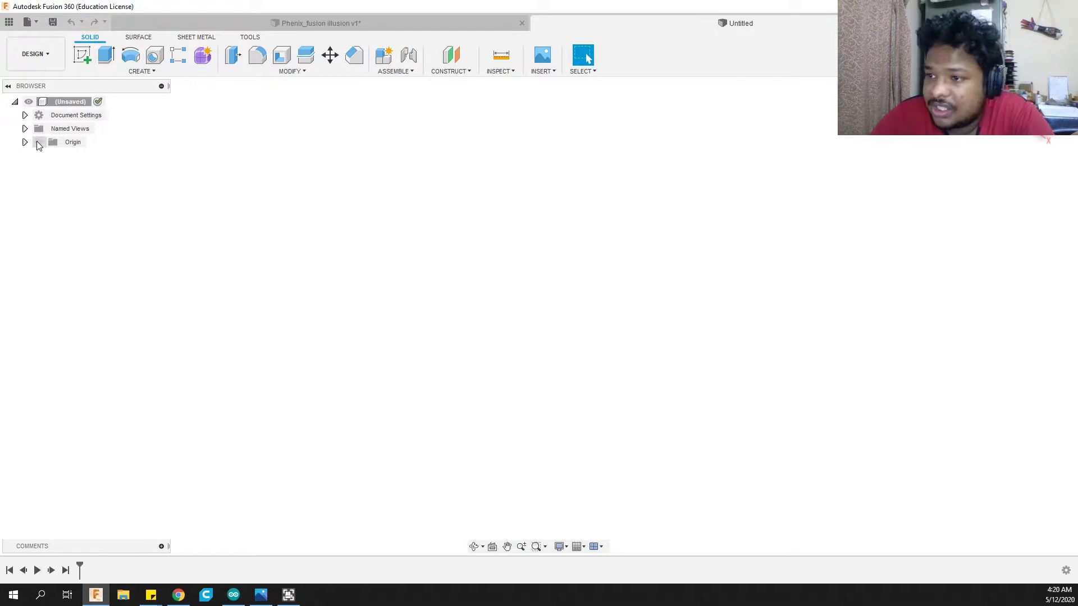
pyautogui.click(38, 142)
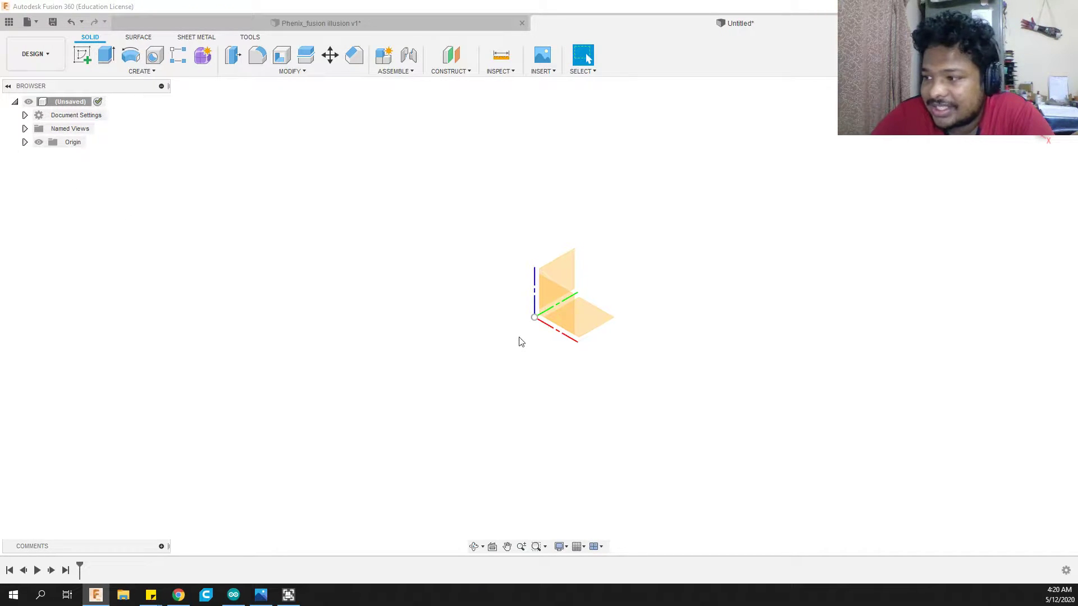
pyautogui.keyDown('shift'); pyautogui.moveTo(274, 265); pyautogui.dragTo(533, 352, button='middle'); pyautogui.keyUp('shift')
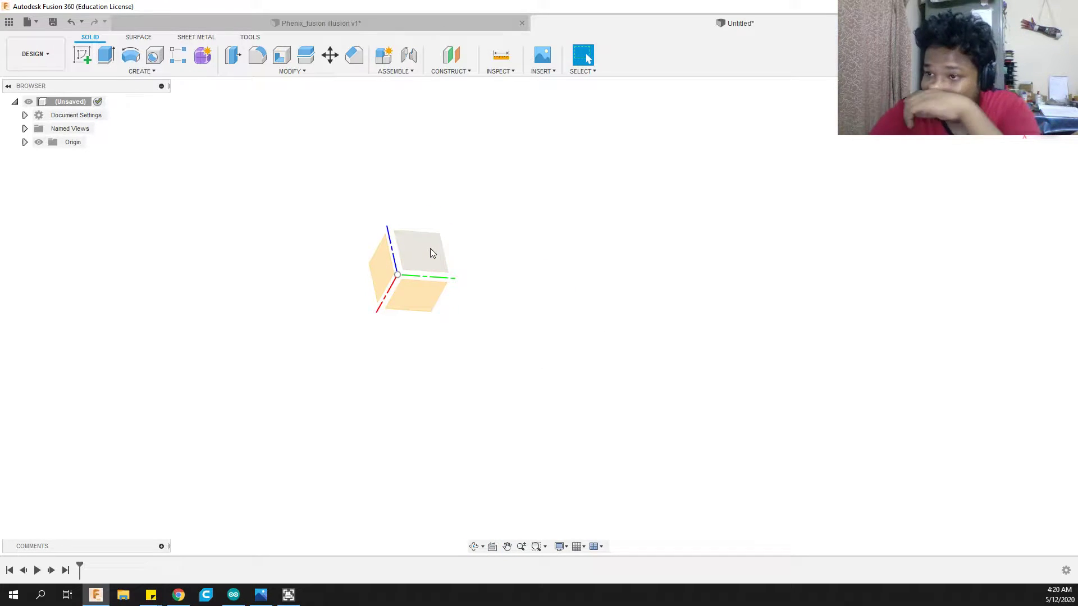
pyautogui.click(25, 143)
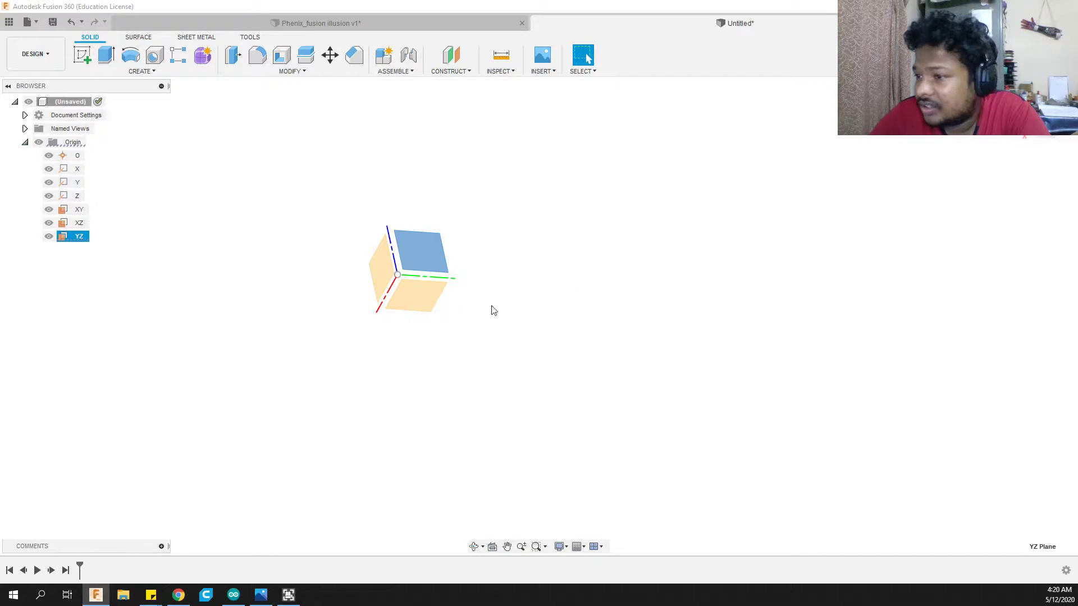
pyautogui.rightClick(425, 259)
pyautogui.click(453, 296)
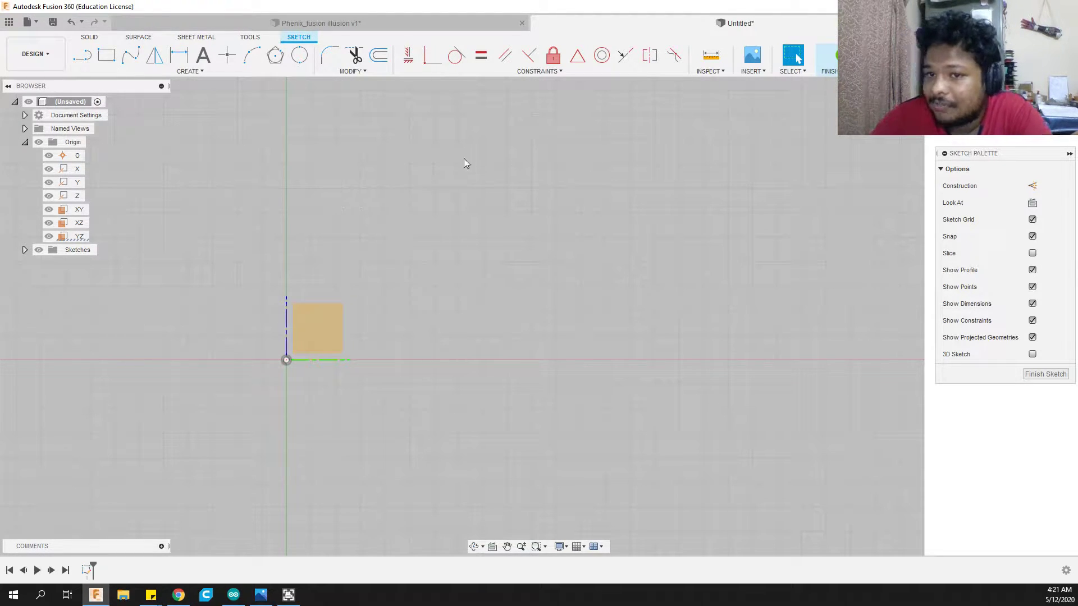
# Place the sketch text FUSION at the origin with a height of 30 mm
pyautogui.click(203, 55)
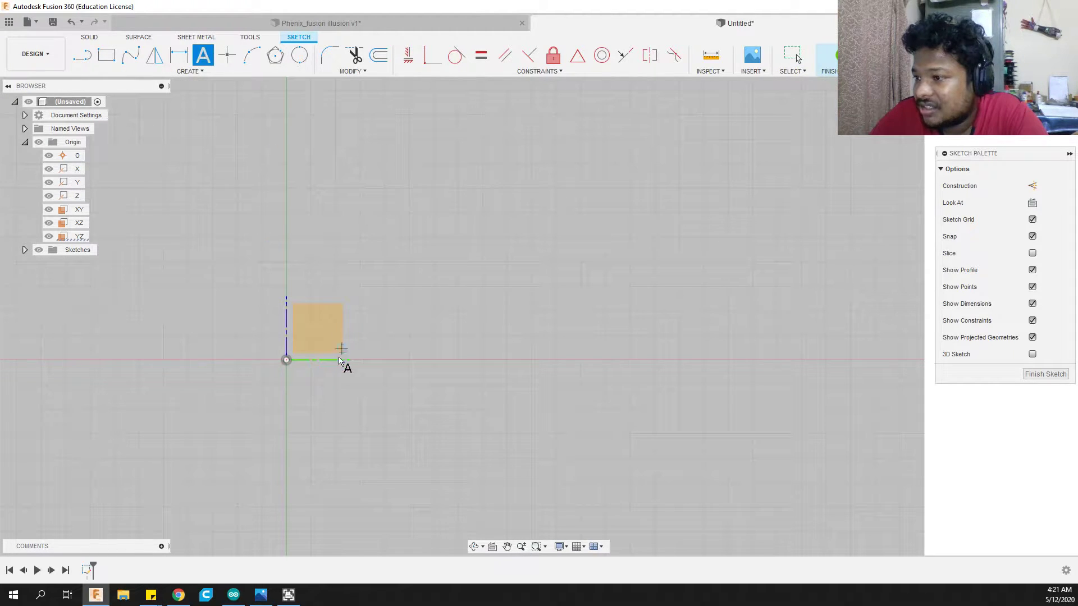
pyautogui.click(286, 359)
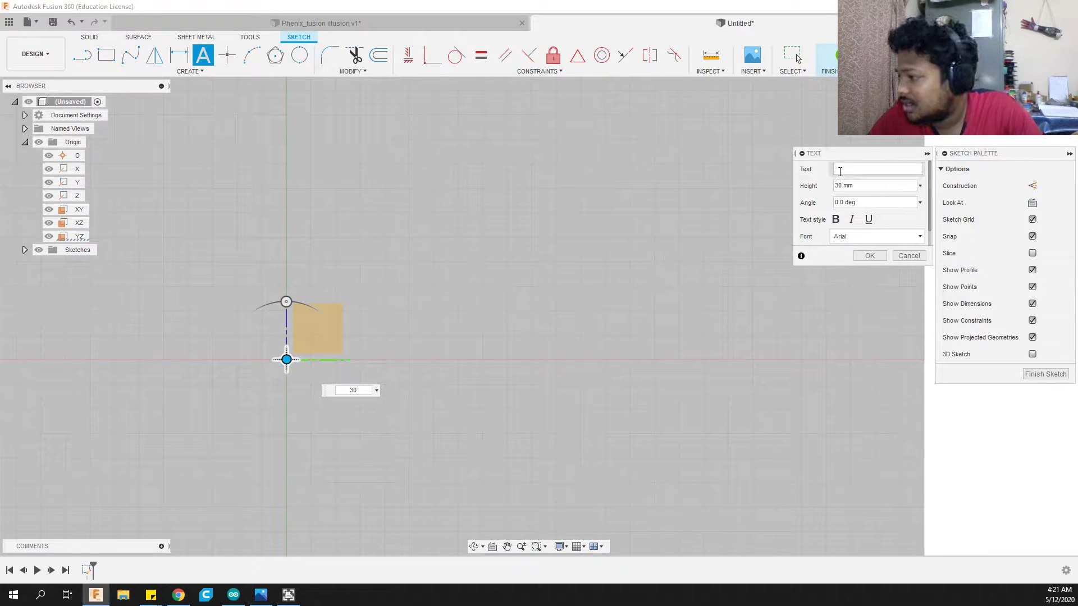
pyautogui.click(841, 170)
pyautogui.write('FUSION')
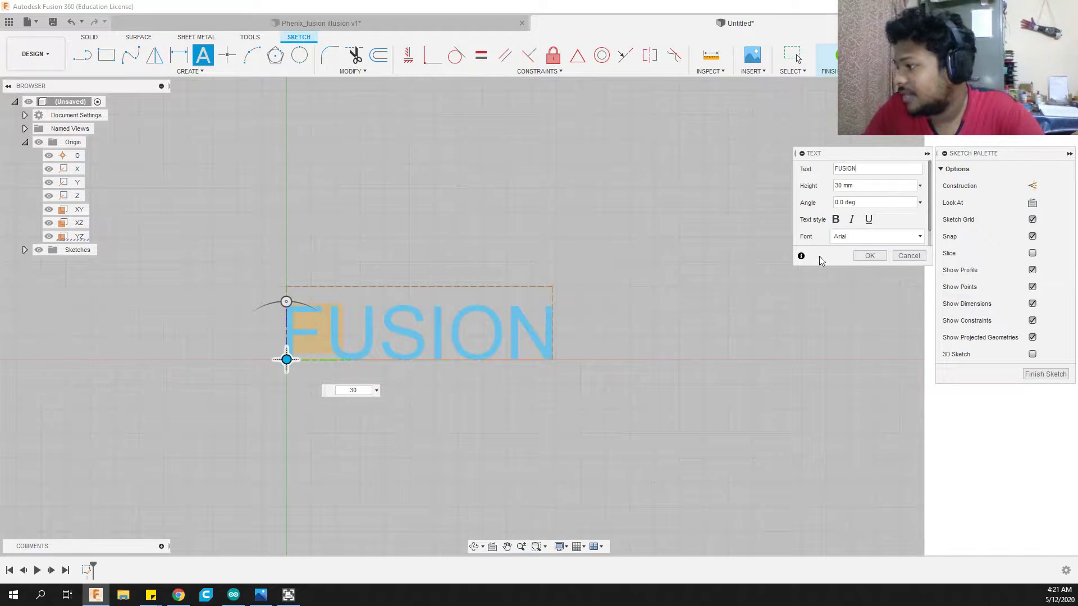
# Format the FUSION text in bold italic Franklin Gothic Medium Cond and finish the sketch
pyautogui.click(876, 236)
pyautogui.scroll(-6, 859, 295)
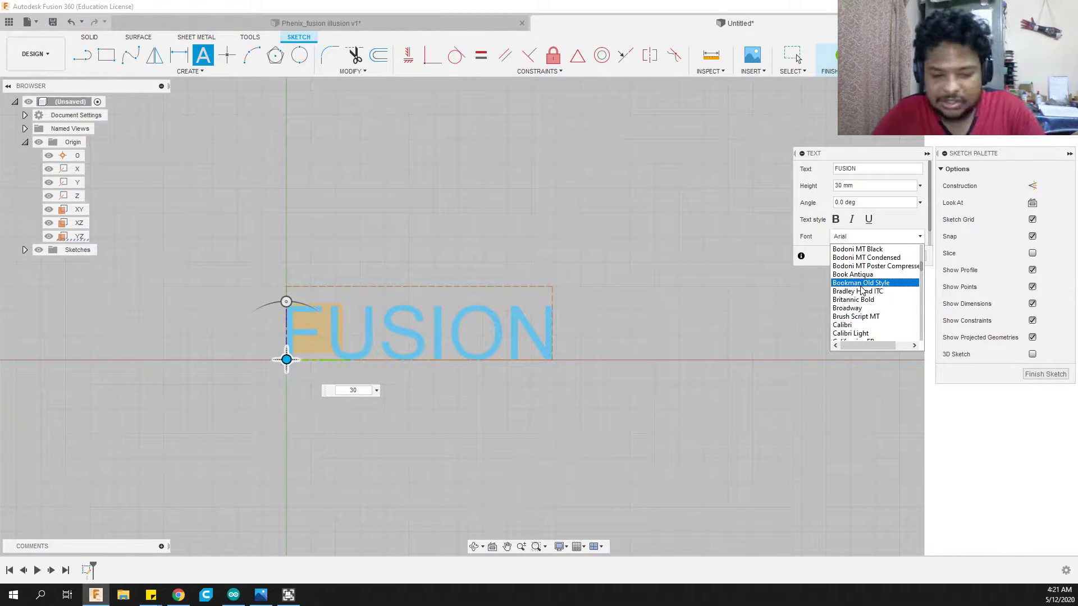
pyautogui.scroll(-10, 875, 303)
pyautogui.scroll(-1, 889, 312)
pyautogui.scroll(-2, 870, 318)
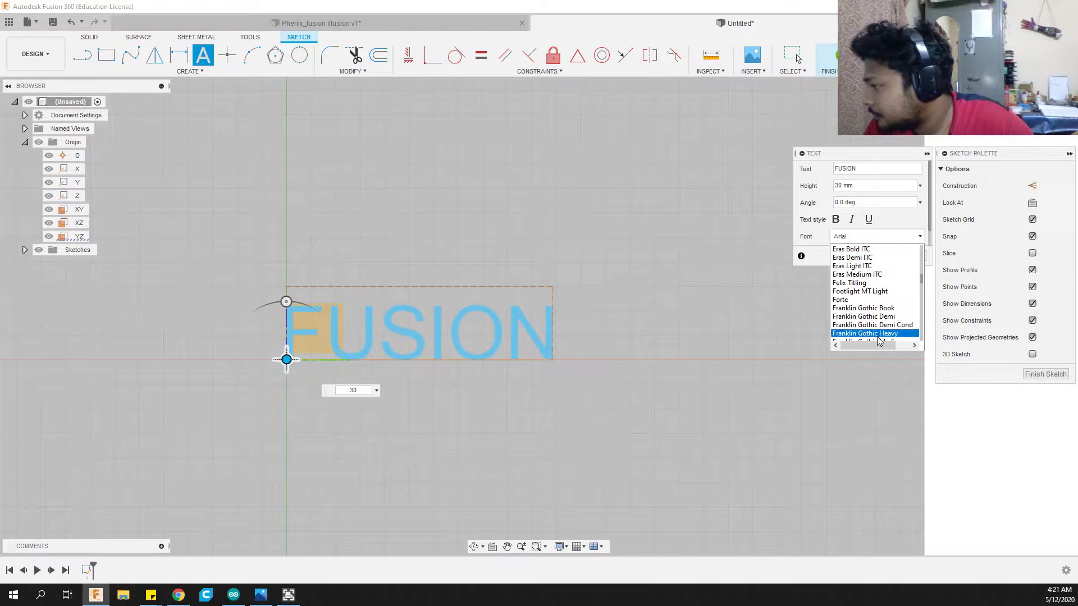
pyautogui.click(880, 326)
pyautogui.click(835, 220)
pyautogui.click(853, 219)
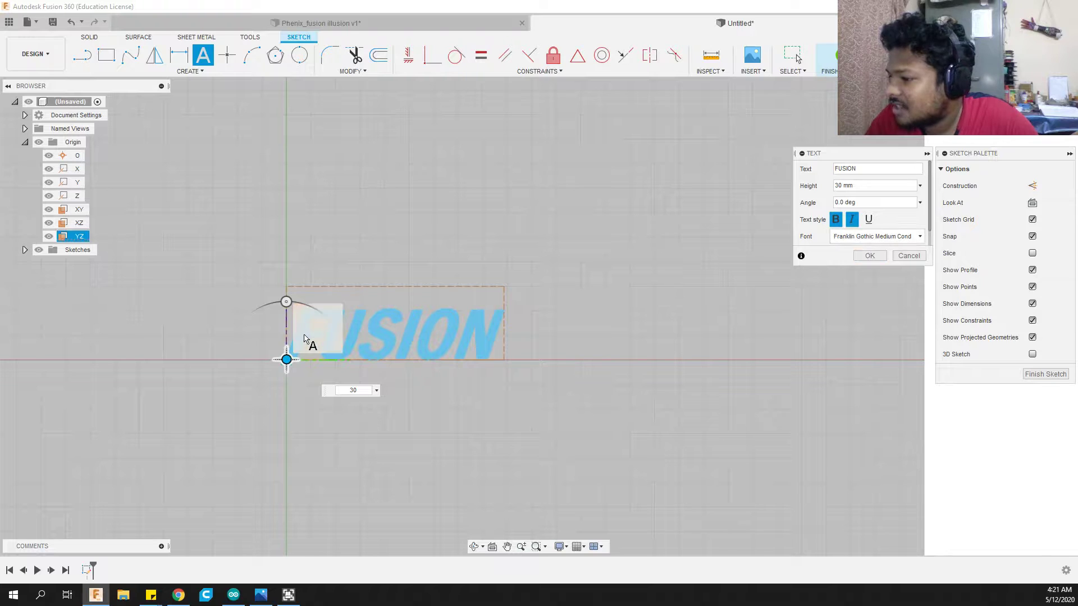
pyautogui.scroll(2, 547, 351)
pyautogui.click(870, 255)
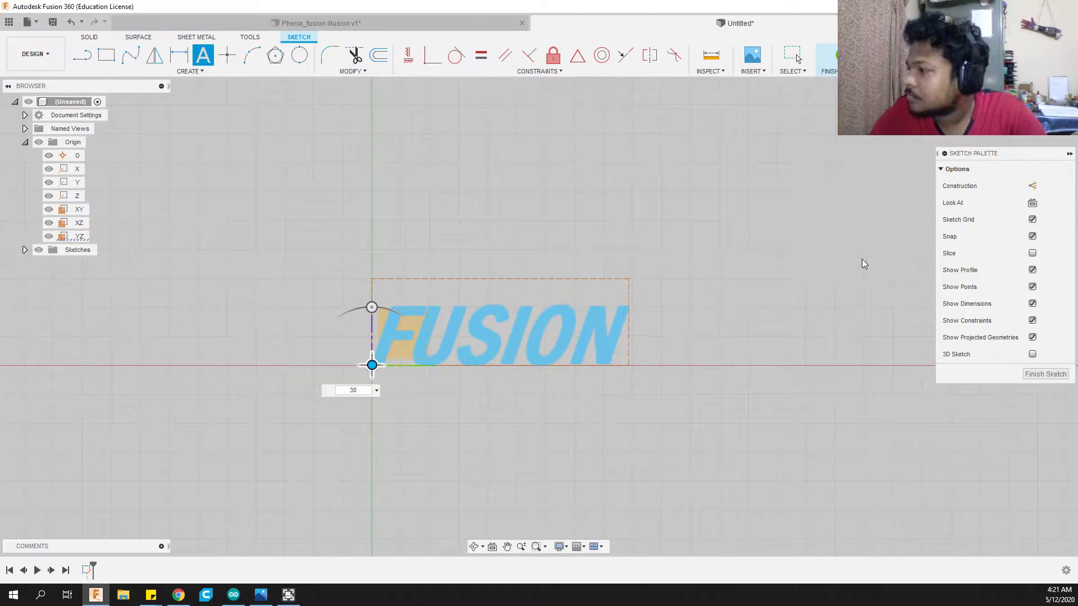
pyautogui.moveTo(640, 291); pyautogui.dragTo(539, 286, button='middle')
pyautogui.click(829, 56)
# Start a second sketch on the XZ plane, perpendicular to the FUSION text
pyautogui.moveTo(651, 298)
pyautogui.keyDown('shift'); pyautogui.mouseDown(button='middle')
pyautogui.moveTo(642, 308)
pyautogui.moveTo(668, 296)
pyautogui.moveTo(553, 305)
pyautogui.moveTo(564, 324)
pyautogui.moveTo(671, 301)
pyautogui.moveTo(724, 248)
pyautogui.moveTo(789, 267)
pyautogui.moveTo(745, 295)
pyautogui.moveTo(748, 313)
pyautogui.moveTo(726, 264)
pyautogui.moveTo(695, 301)
pyautogui.moveTo(550, 241)
pyautogui.mouseUp(button='middle'); pyautogui.keyUp('shift')
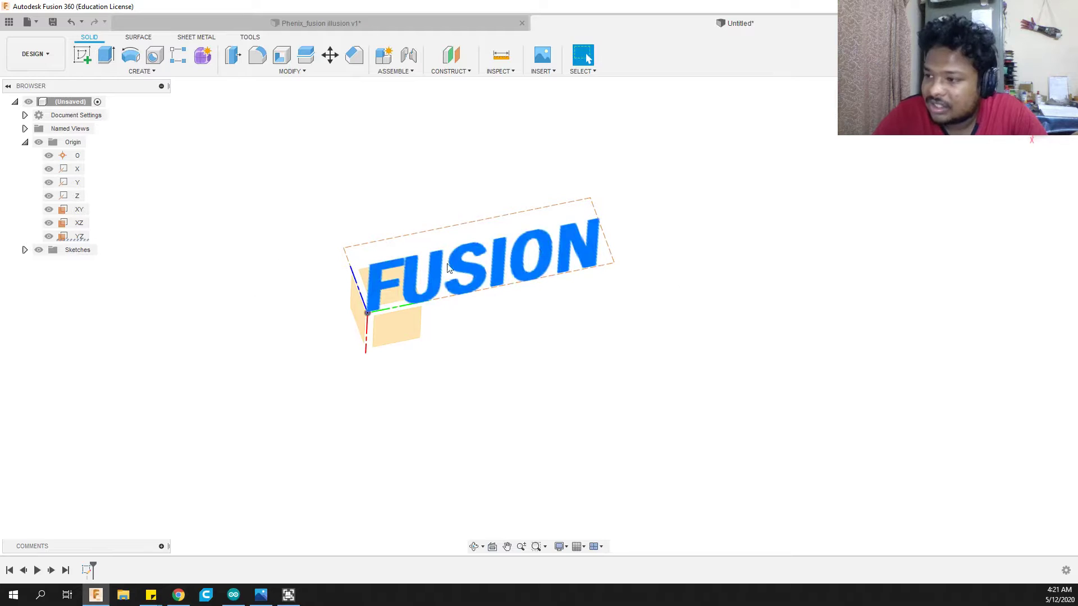
pyautogui.keyDown('shift'); pyautogui.moveTo(542, 356); pyautogui.dragTo(368, 313, button='middle'); pyautogui.keyUp('shift')
pyautogui.scroll(2, 367, 312)
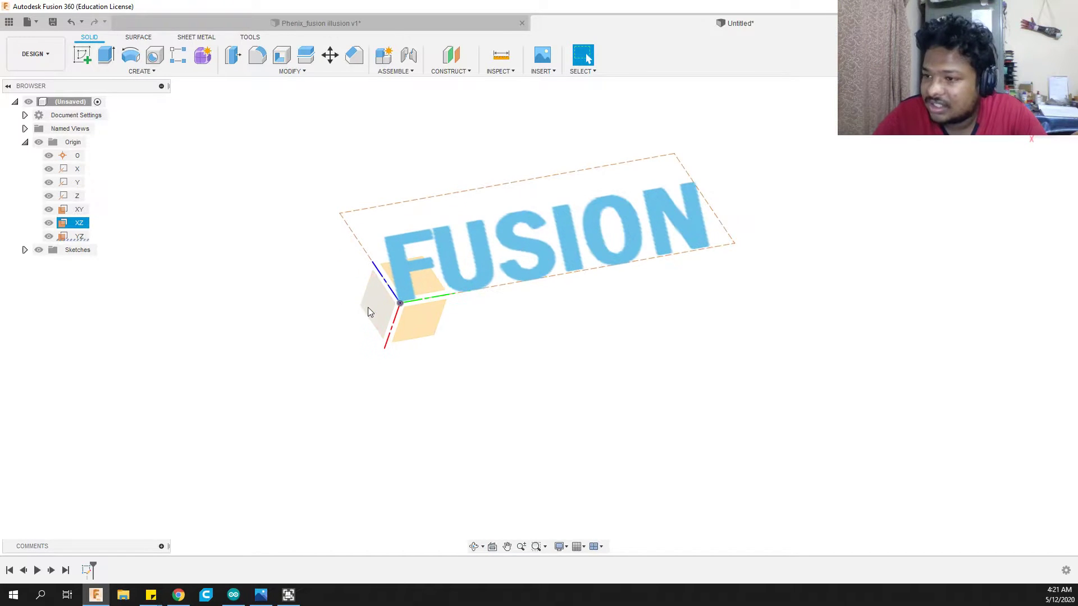
pyautogui.keyDown('shift'); pyautogui.moveTo(553, 445); pyautogui.dragTo(420, 310, button='middle'); pyautogui.keyUp('shift')
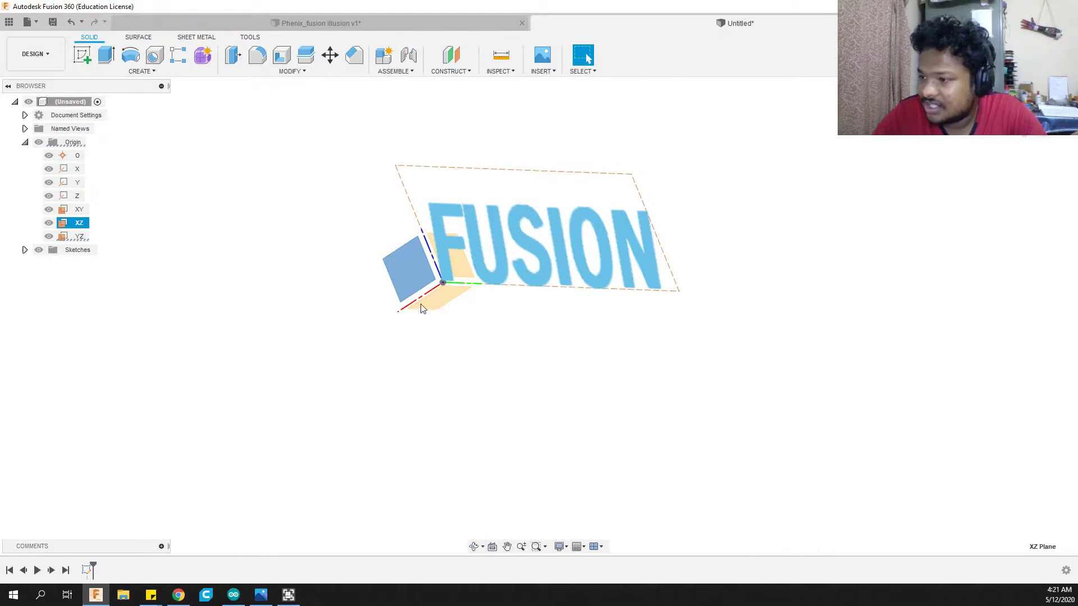
pyautogui.rightClick(399, 266)
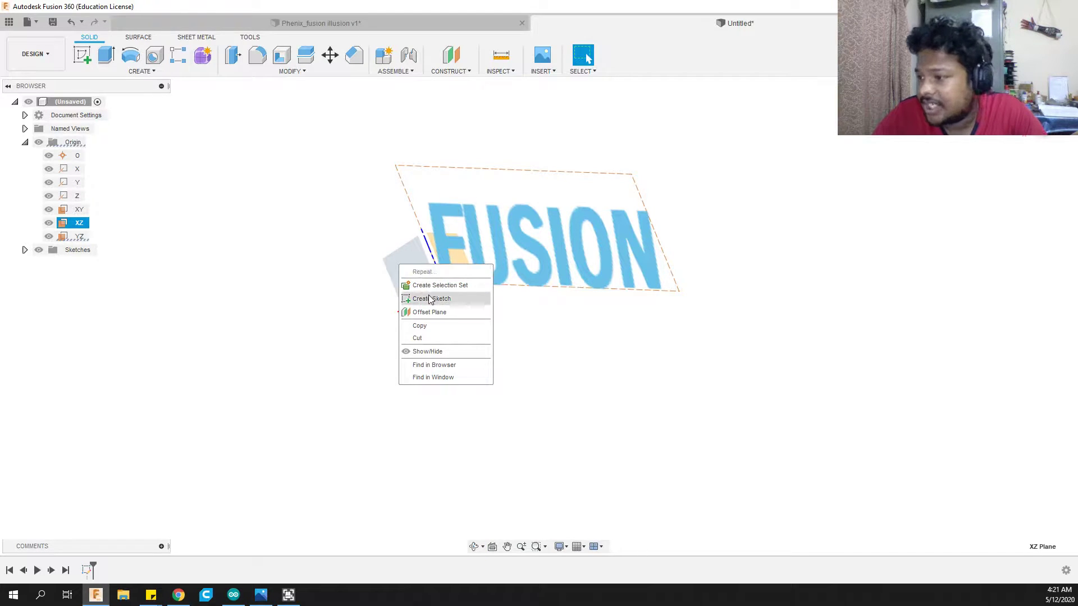
pyautogui.click(448, 300)
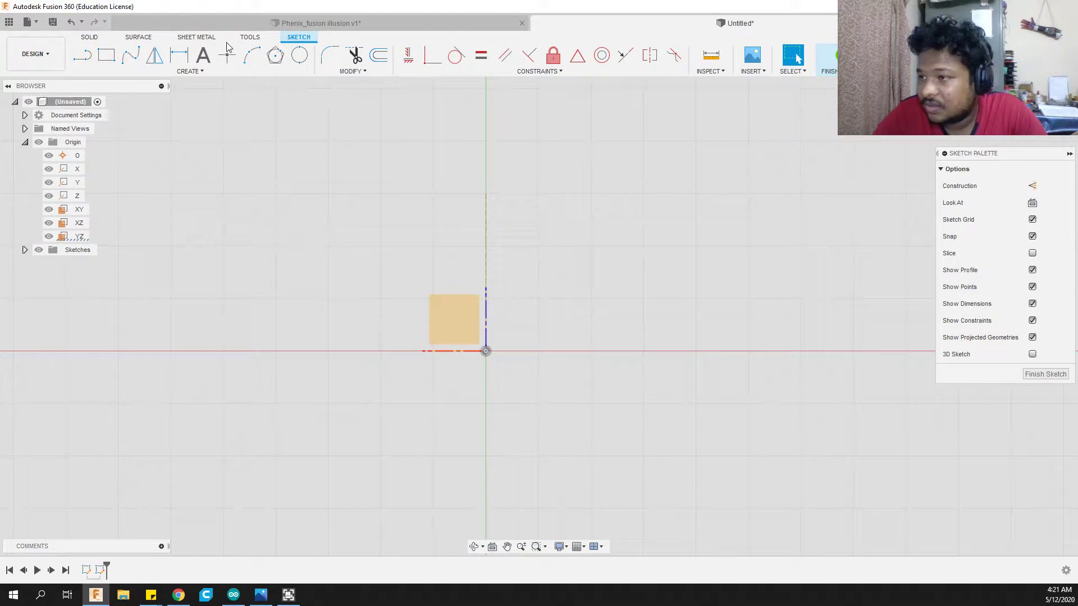
# Place the sketch text PHENIX at the origin with a height of 30 mm
pyautogui.click(203, 55)
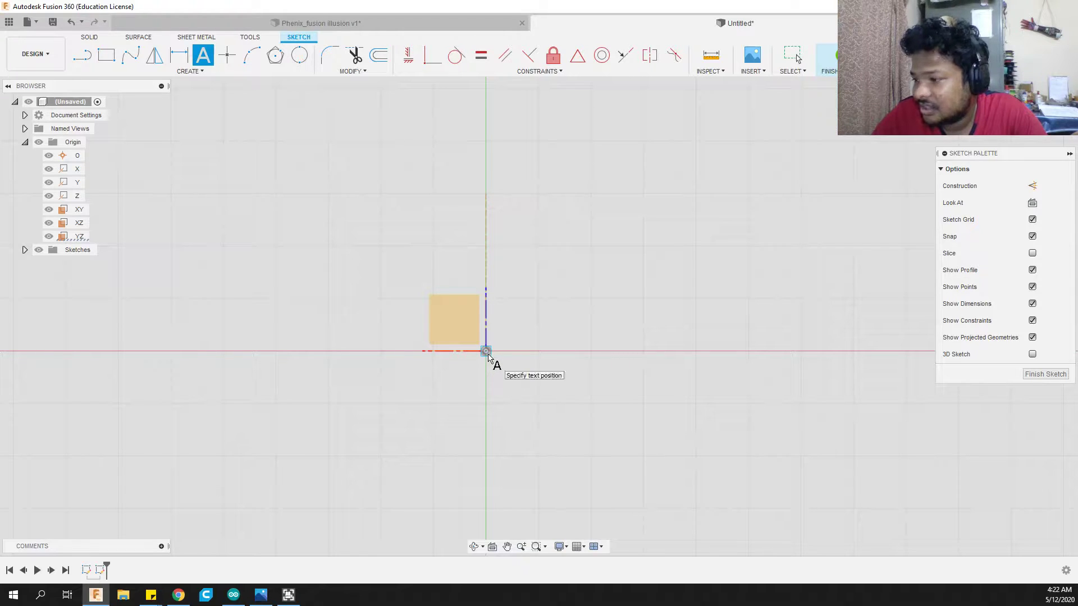
pyautogui.click(486, 352)
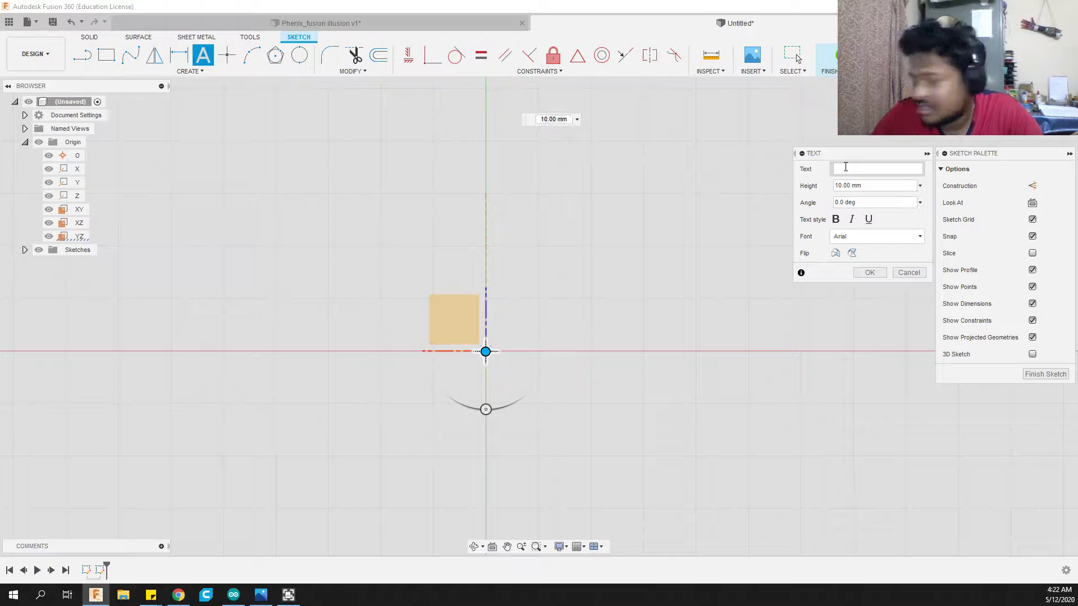
pyautogui.write('PHENIX')
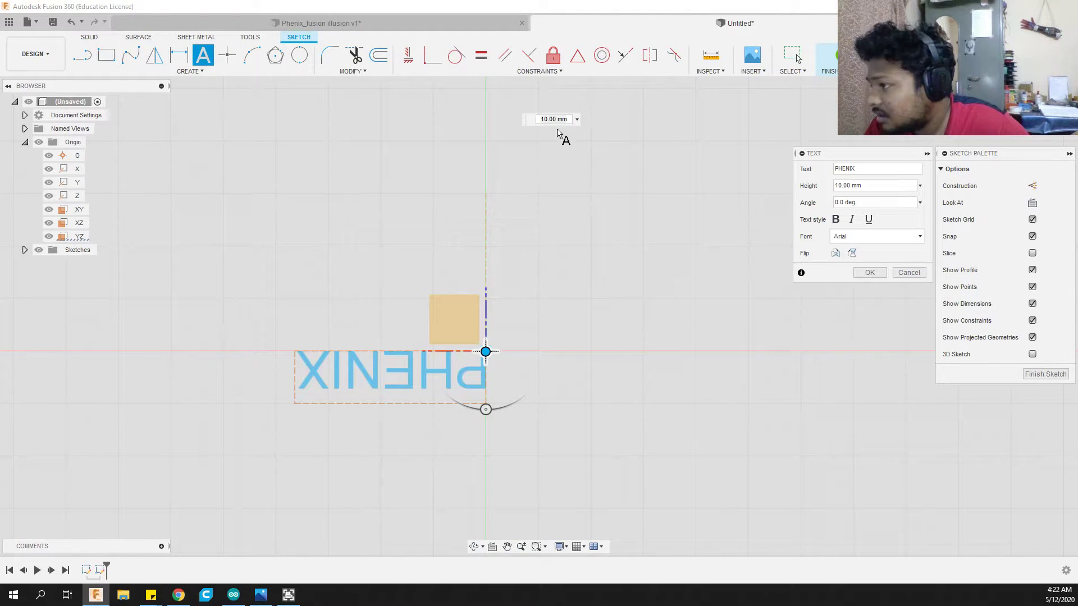
pyautogui.doubleClick(554, 119)
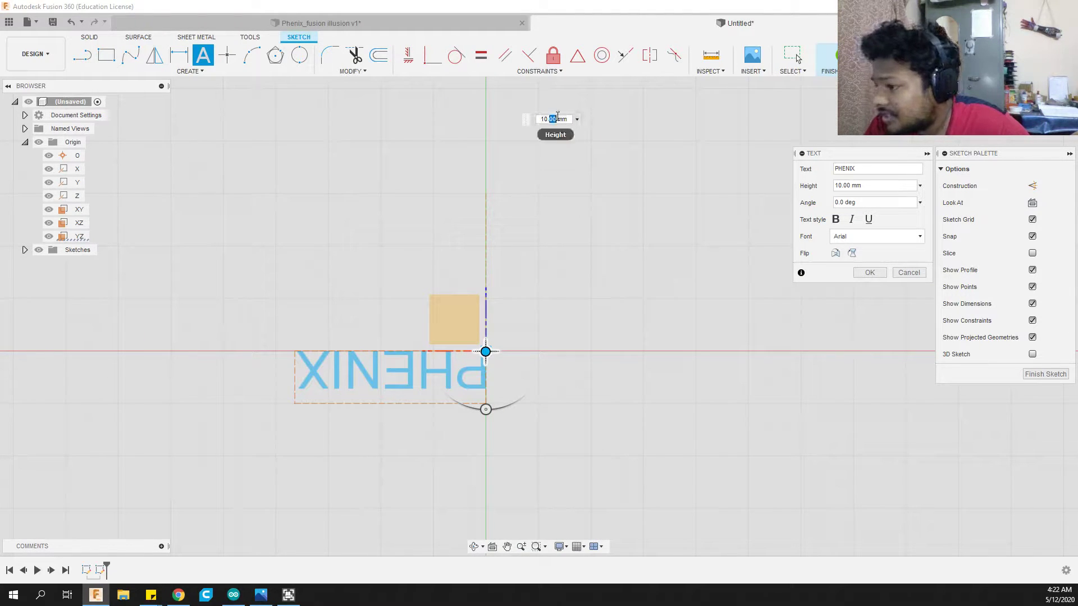
pyautogui.write('30')
pyautogui.press('Tab')
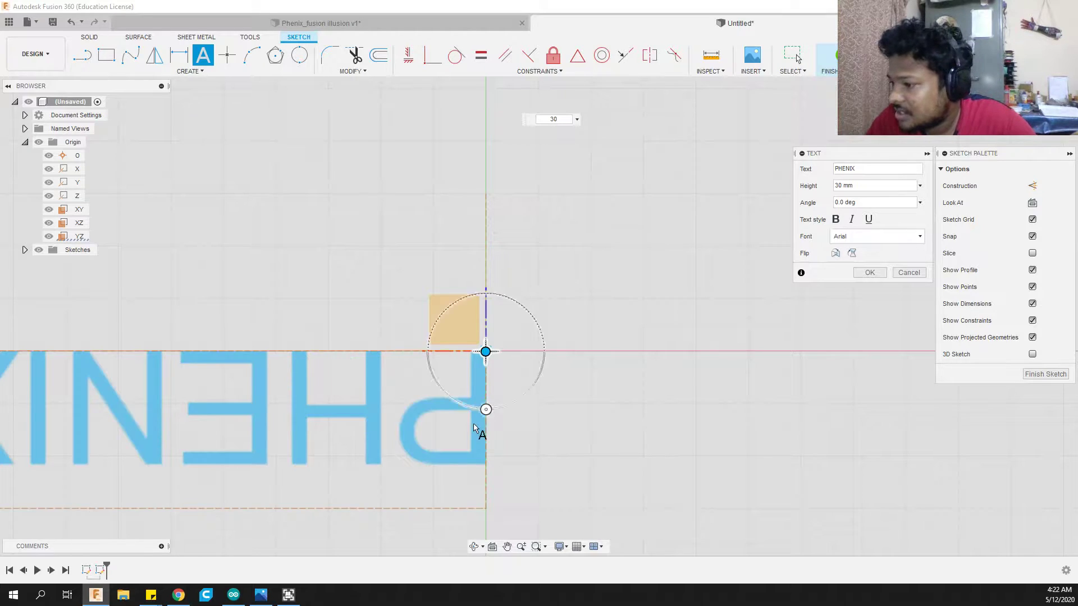
# Rotate the PHENIX text by 180 degrees about the origin so it reads upright
pyautogui.moveTo(485, 425); pyautogui.dragTo(495, 210)
pyautogui.scroll(-3, 150, 332)
pyautogui.moveTo(628, 226); pyautogui.dragTo(374, 248, button='middle')
pyautogui.moveTo(202, 253); pyautogui.dragTo(453, 297, button='middle')
# Format the PHENIX text in bold italic Franklin Gothic Medium Cond and finish the sketch
pyautogui.click(855, 239)
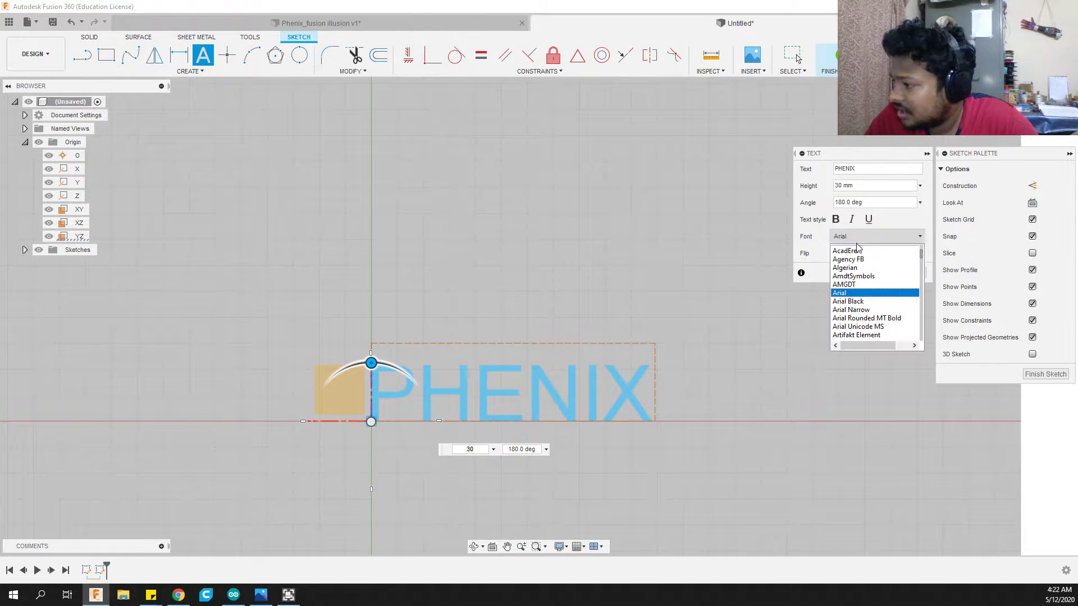
pyautogui.scroll(-10, 859, 259)
pyautogui.scroll(-2, 859, 260)
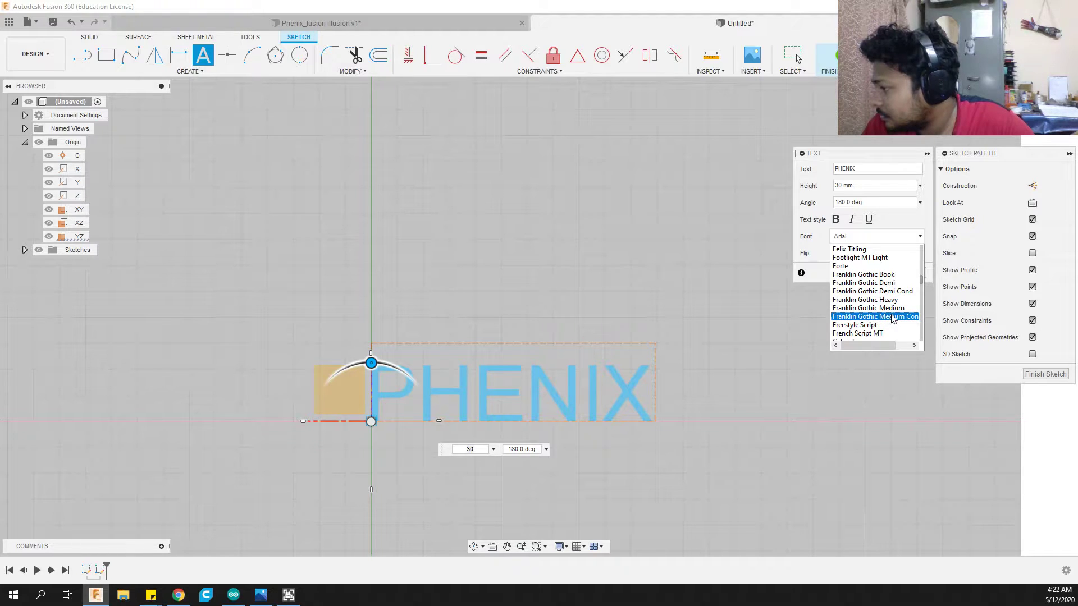
pyautogui.click(892, 317)
pyautogui.click(835, 219)
pyautogui.click(851, 220)
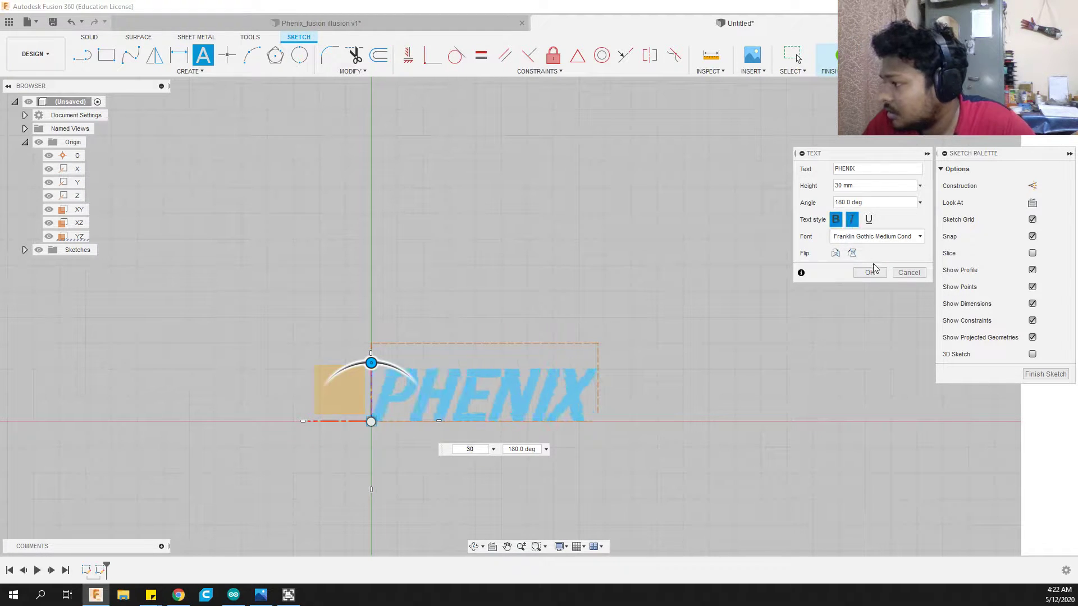
pyautogui.click(869, 272)
pyautogui.scroll(2, 372, 525)
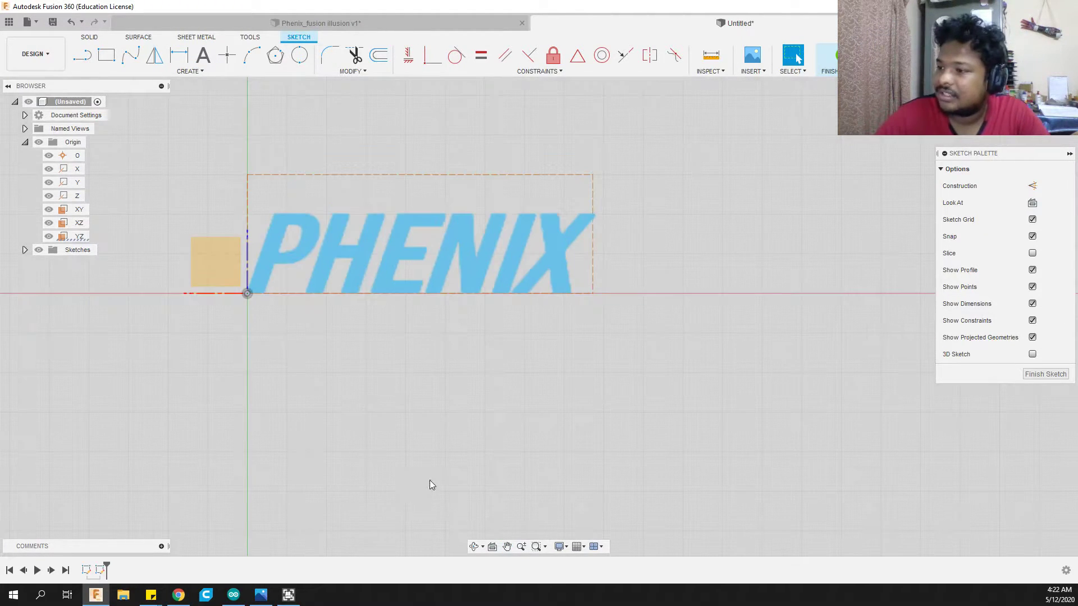
pyautogui.click(829, 59)
# Set up an 80 mm extrusion of the PHENIX text along the length of the FUSION text
pyautogui.moveTo(773, 263)
pyautogui.keyDown('shift'); pyautogui.mouseDown(button='middle')
pyautogui.moveTo(601, 414)
pyautogui.moveTo(651, 458)
pyautogui.moveTo(635, 411)
pyautogui.moveTo(753, 418)
pyautogui.moveTo(634, 419)
pyautogui.moveTo(625, 378)
pyautogui.moveTo(536, 378)
pyautogui.mouseUp(button='middle'); pyautogui.keyUp('shift')
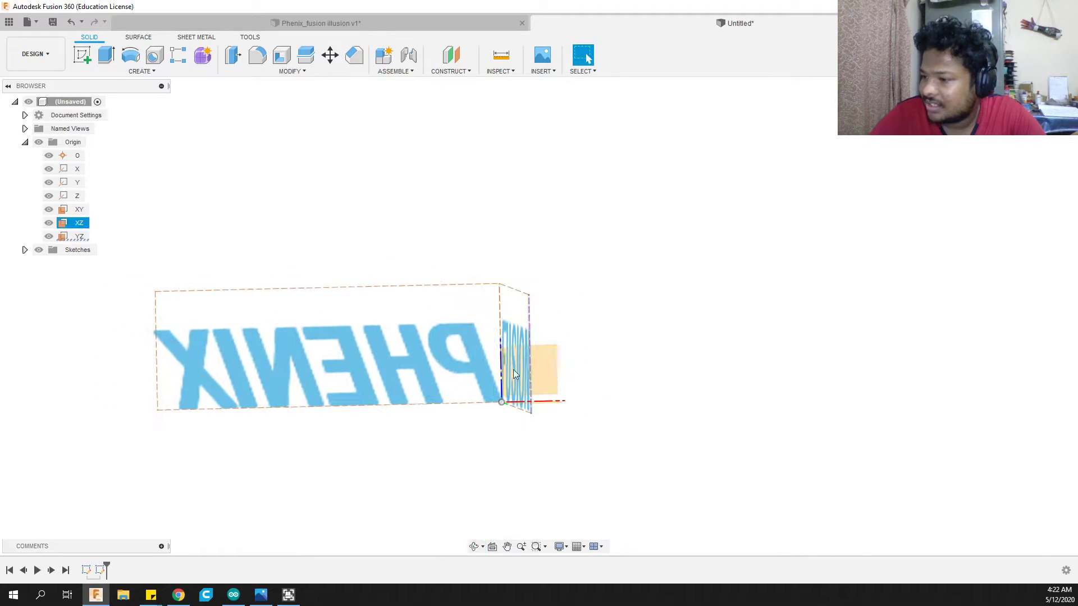
pyautogui.keyDown('shift'); pyautogui.moveTo(458, 365); pyautogui.dragTo(628, 363, button='middle'); pyautogui.keyUp('shift')
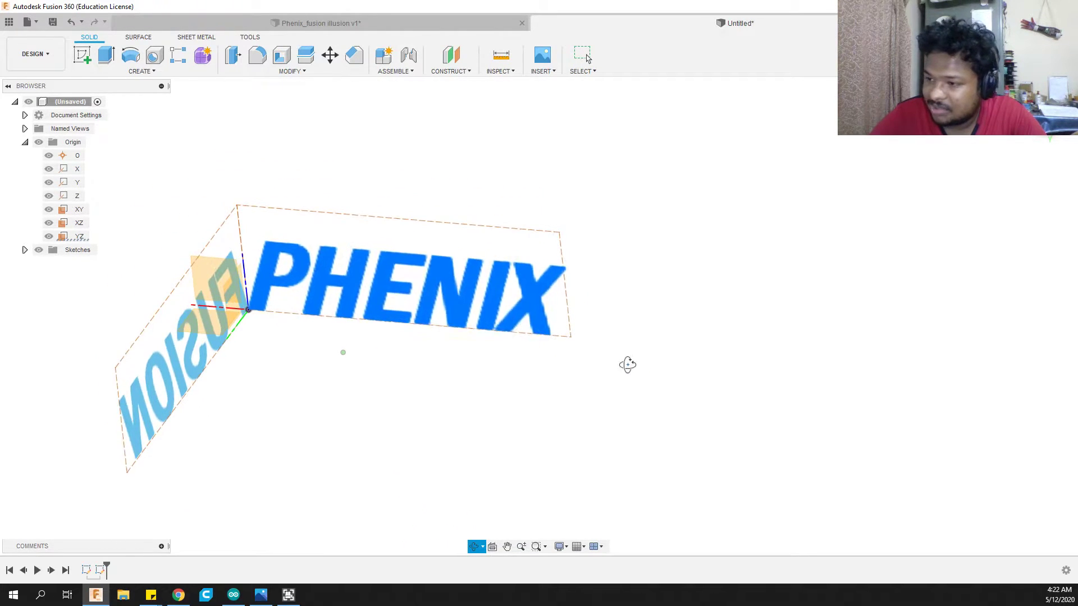
pyautogui.click(378, 300)
pyautogui.press('e')
pyautogui.keyDown('shift'); pyautogui.moveTo(527, 290); pyautogui.dragTo(466, 280, button='middle'); pyautogui.keyUp('shift')
pyautogui.write('80')
pyautogui.press('Return')
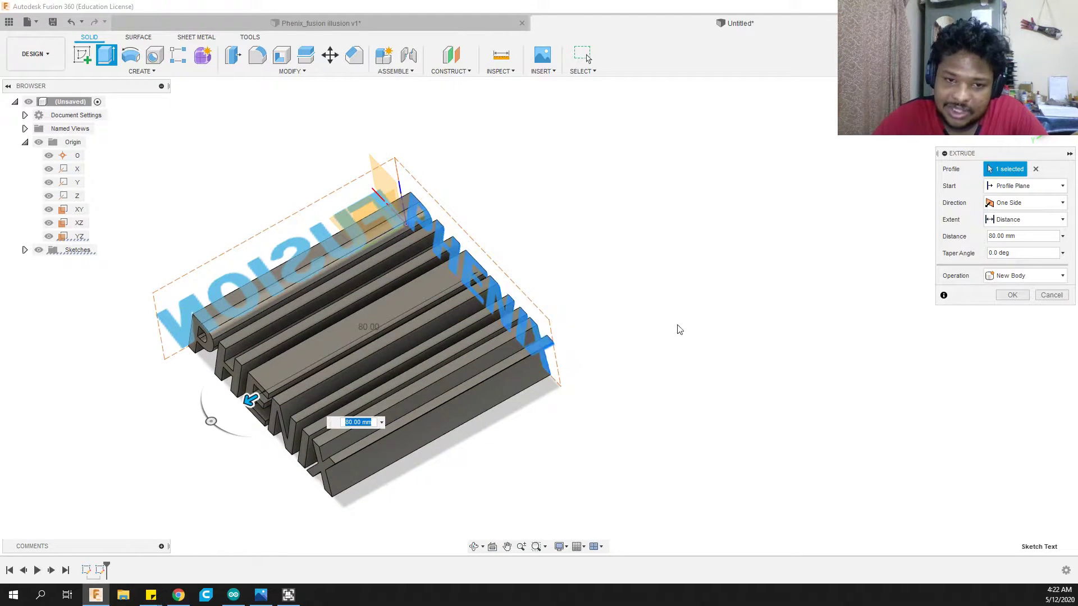
# Lengthen the PHENIX extrusion to 95 mm, past the end of the FUSION text, and create it as a new body
pyautogui.scroll(1, 243, 406)
pyautogui.moveTo(243, 407); pyautogui.dragTo(200, 431)
pyautogui.moveTo(581, 434); pyautogui.dragTo(673, 359, button='middle')
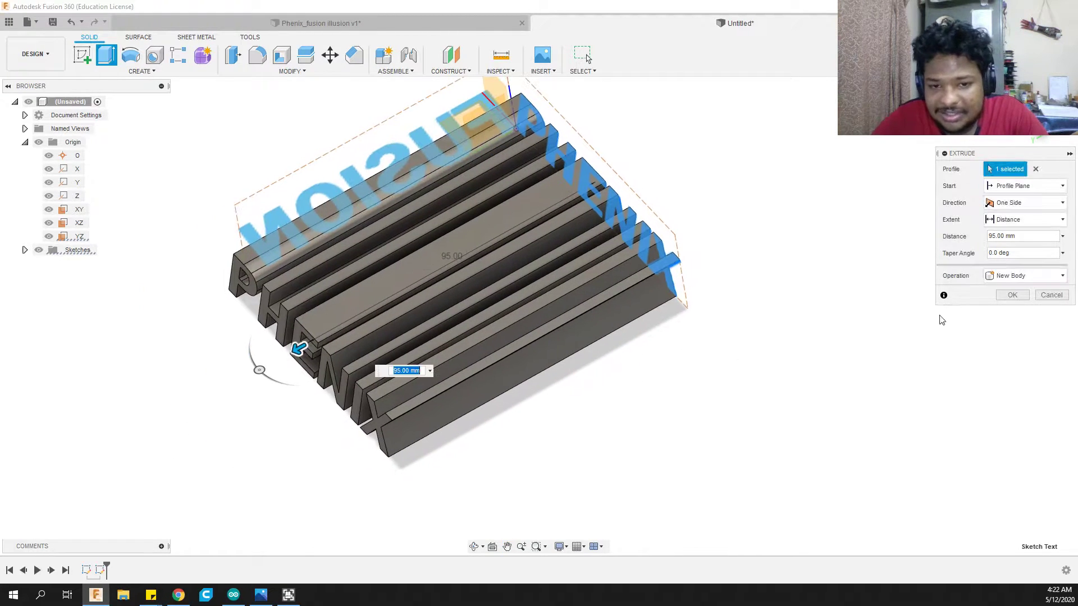
pyautogui.keyDown('shift'); pyautogui.moveTo(486, 244); pyautogui.dragTo(380, 281, button='middle'); pyautogui.keyUp('shift')
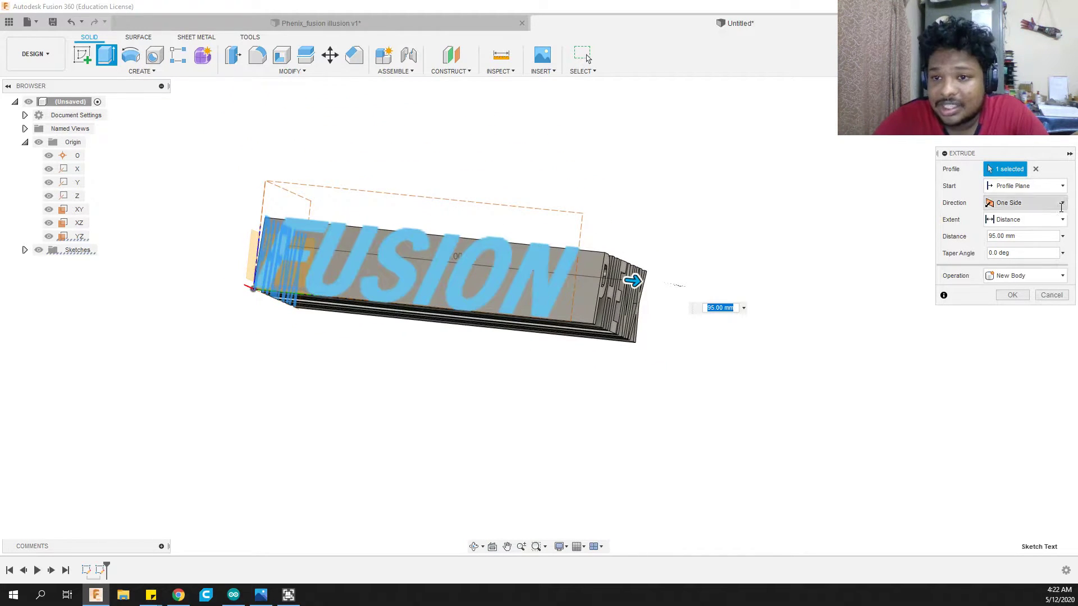
pyautogui.click(1012, 295)
# Set up a -115 mm extrusion of the FUSION text back through the extruded PHENIX letters
pyautogui.keyDown('shift'); pyautogui.moveTo(736, 334); pyautogui.dragTo(659, 346, button='middle'); pyautogui.keyUp('shift')
pyautogui.press('Escape')
pyautogui.scroll(3, 582, 351)
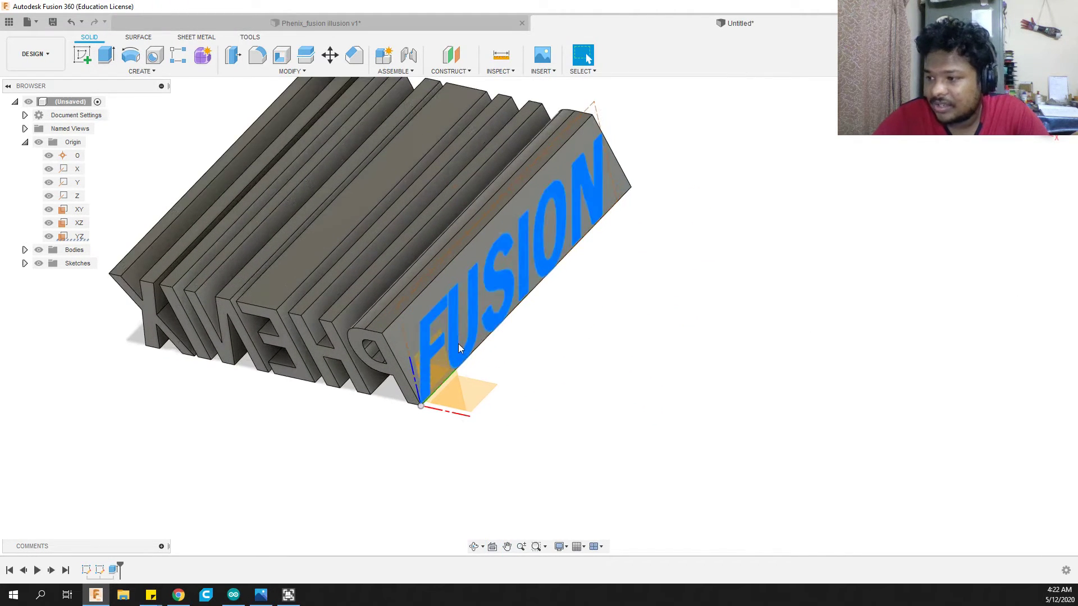
pyautogui.press('e')
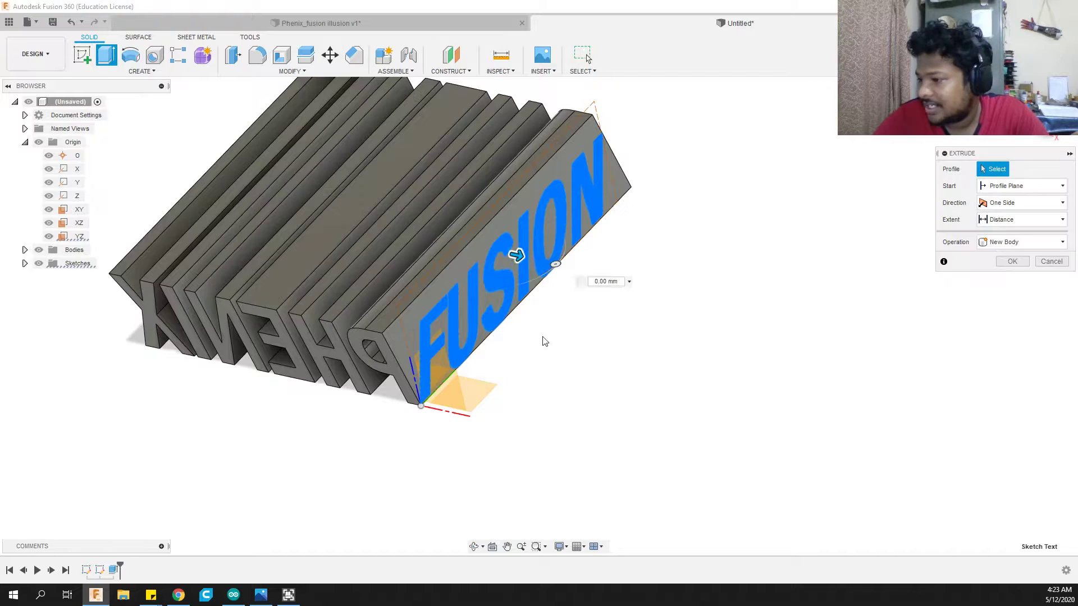
pyautogui.scroll(-2, 618, 340)
pyautogui.write('-5')
pyautogui.press('Return')
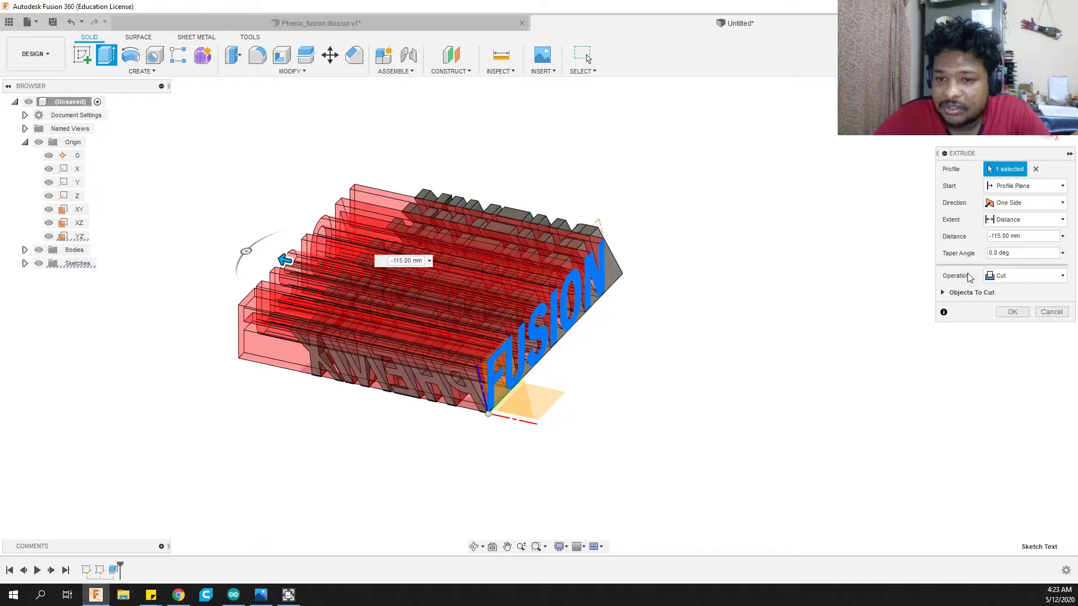
# Switch the FUSION extrusion's operation to Intersect and create it
pyautogui.click(1003, 275)
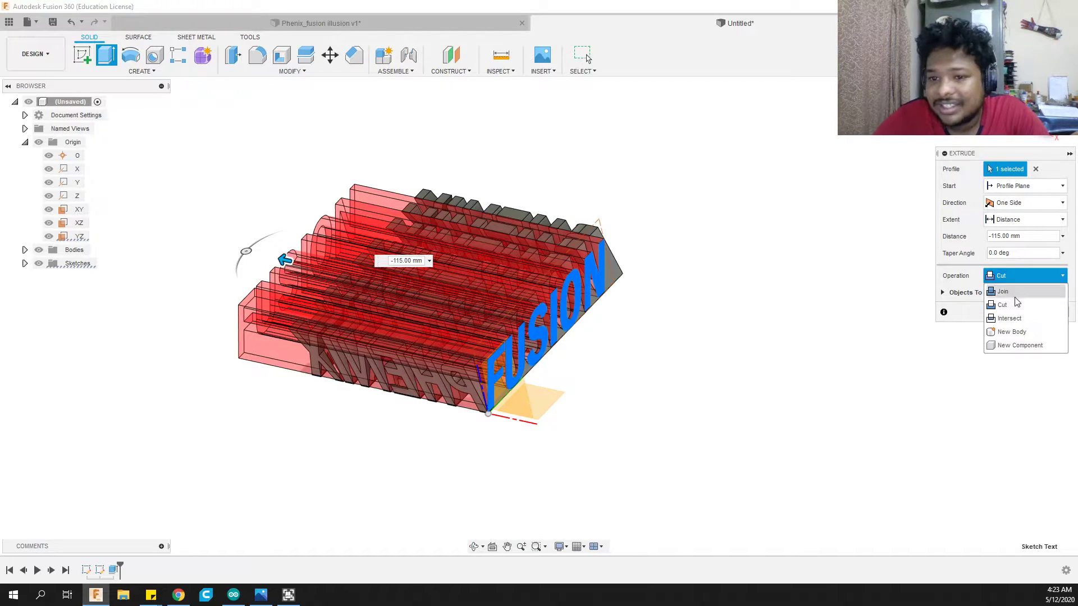
pyautogui.press('Escape')
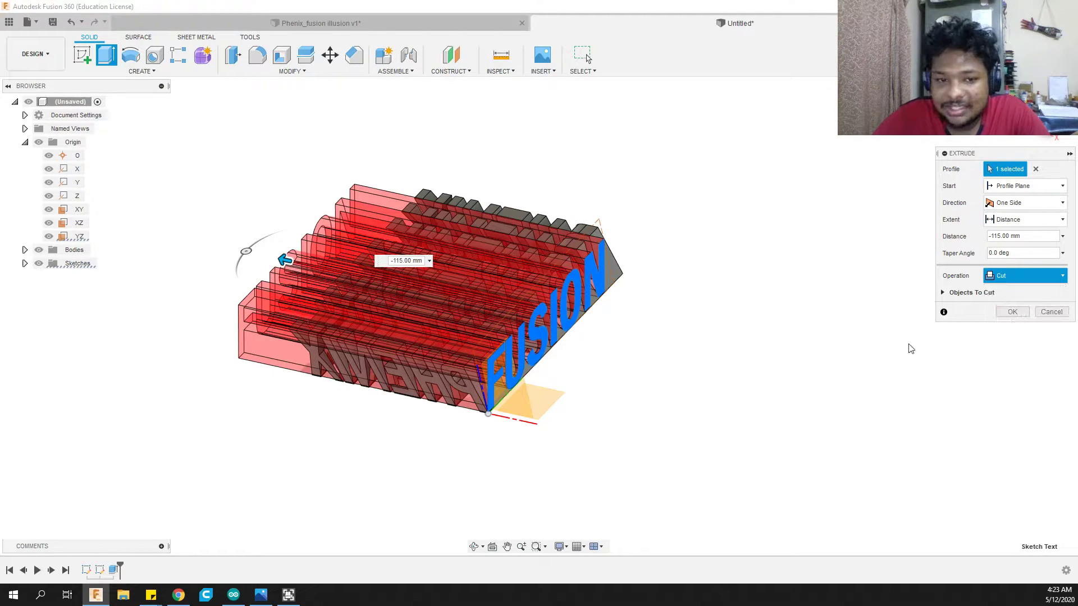
pyautogui.click(1026, 313)
pyautogui.keyDown('shift'); pyautogui.moveTo(817, 381); pyautogui.dragTo(746, 396, button='middle'); pyautogui.keyUp('shift')
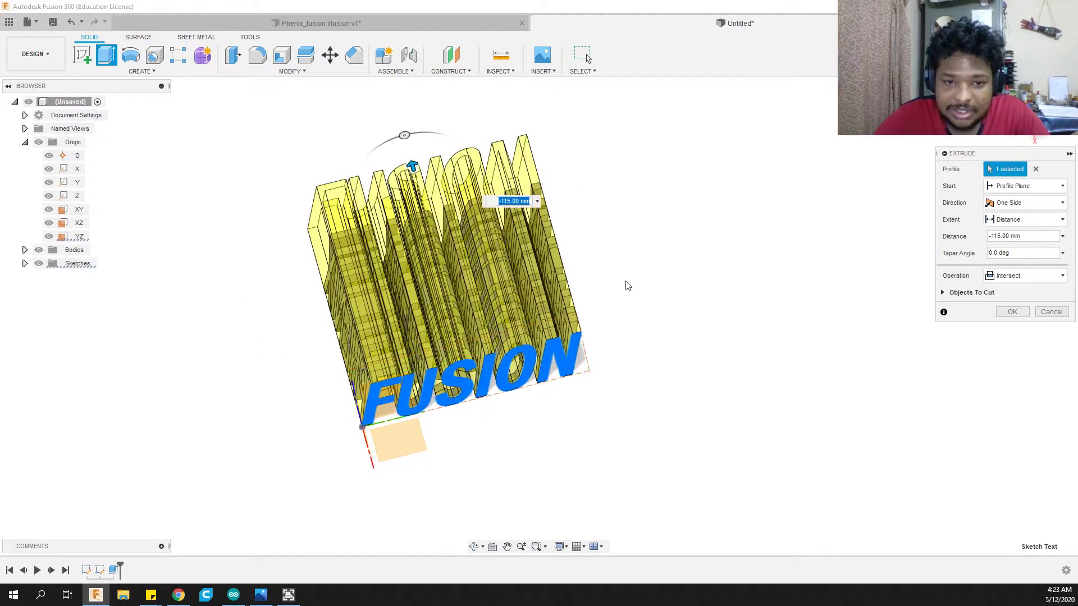
pyautogui.click(1011, 314)
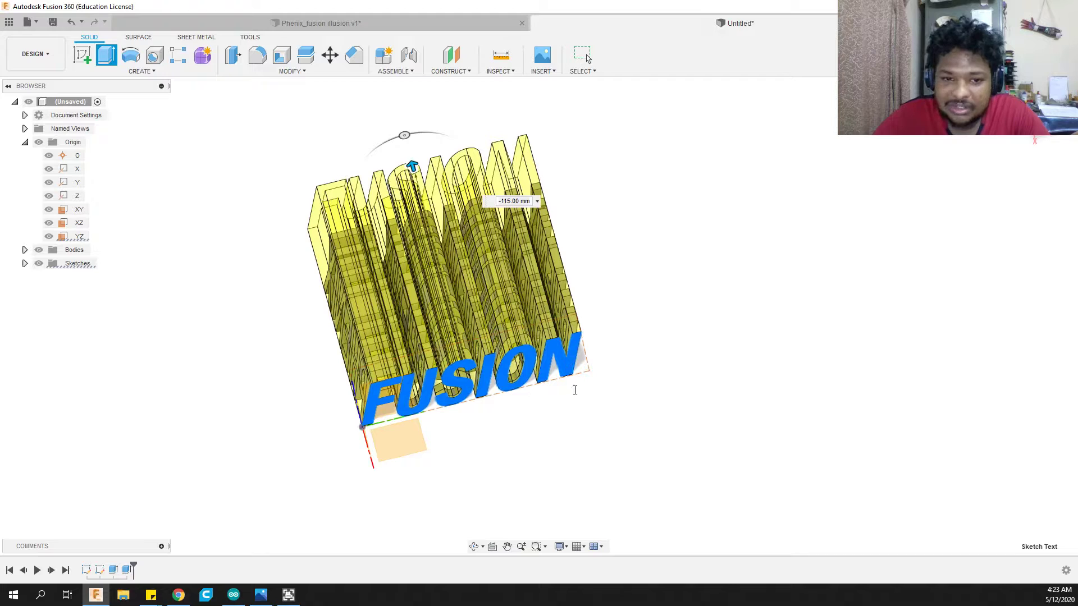
pyautogui.keyDown('shift'); pyautogui.moveTo(464, 406); pyautogui.dragTo(412, 438, button='middle'); pyautogui.keyUp('shift')
pyautogui.press('Escape')
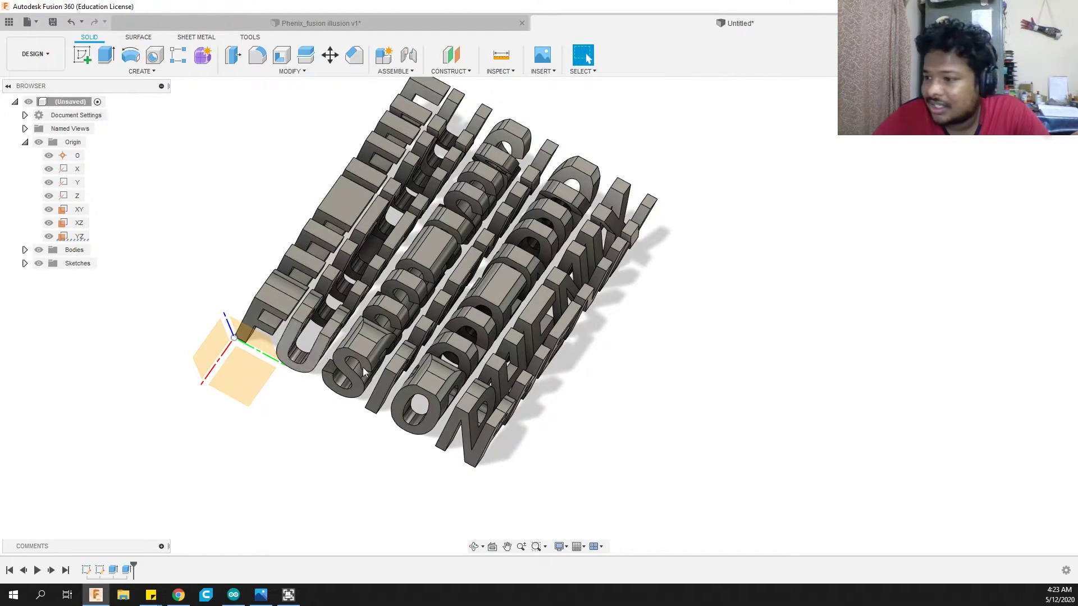
pyautogui.keyDown('shift'); pyautogui.moveTo(473, 411); pyautogui.dragTo(588, 58, button='middle'); pyautogui.keyUp('shift')
pyautogui.keyDown('shift'); pyautogui.moveTo(408, 342); pyautogui.dragTo(377, 335, button='middle'); pyautogui.keyUp('shift')
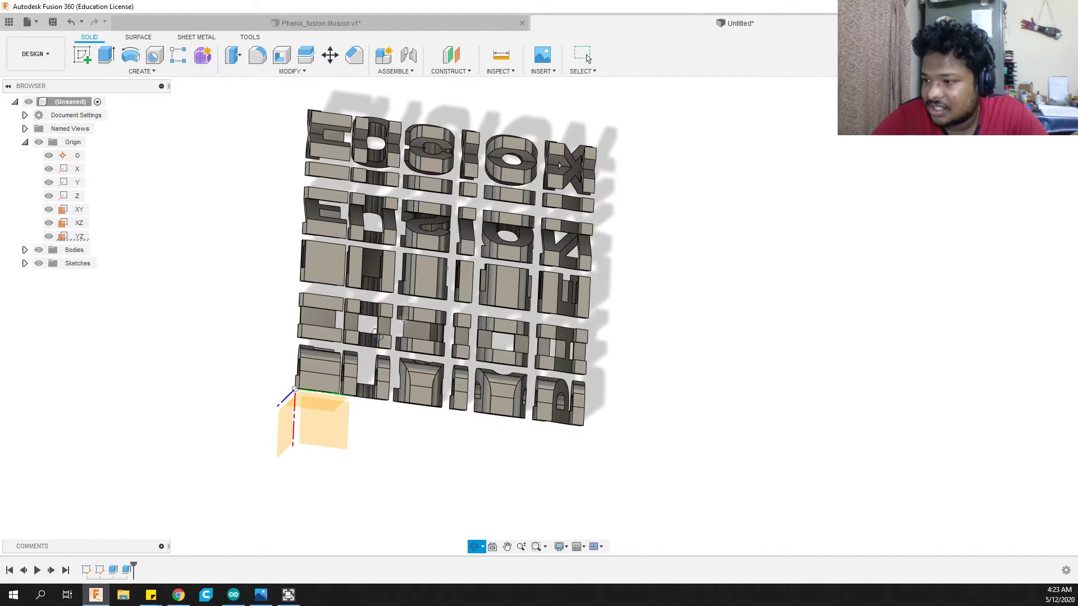
pyautogui.keyDown('shift'); pyautogui.moveTo(586, 58); pyautogui.dragTo(643, 100, button='middle'); pyautogui.keyUp('shift')
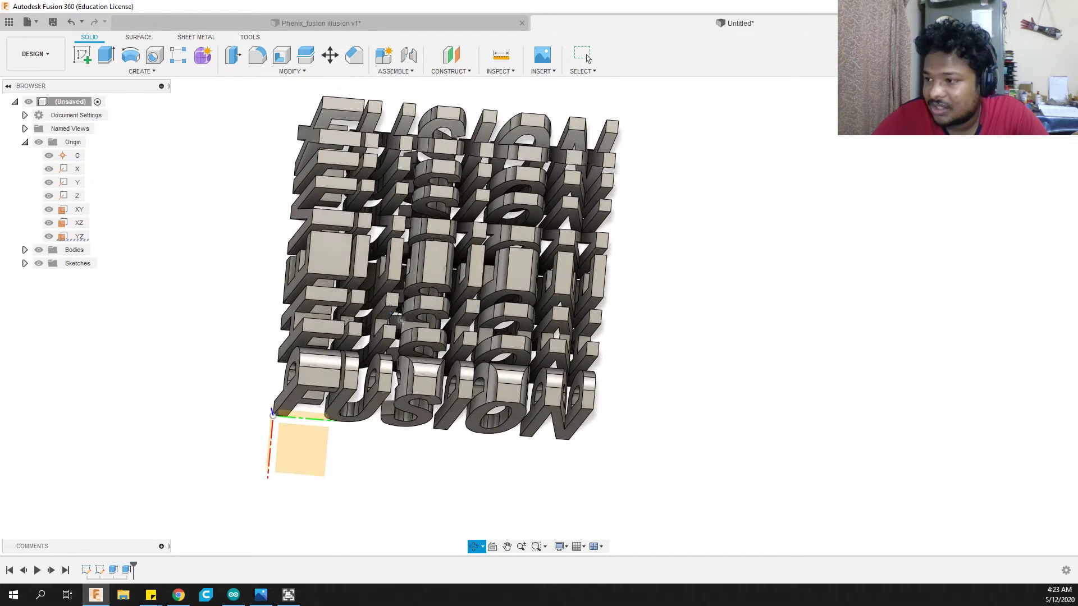
pyautogui.press('Escape')
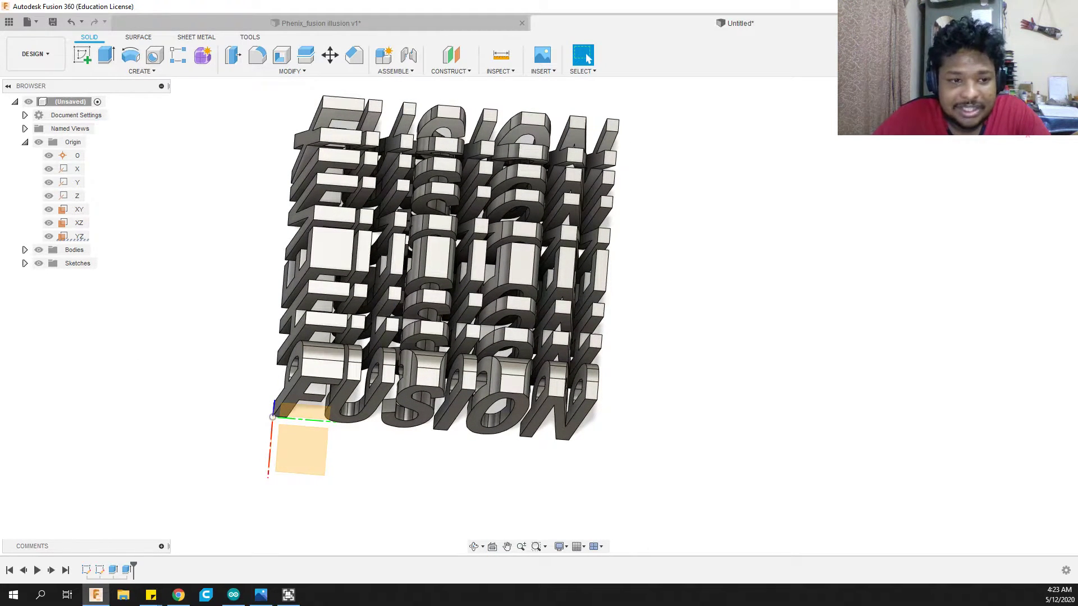
pyautogui.hotkey('alt', 'Tab')
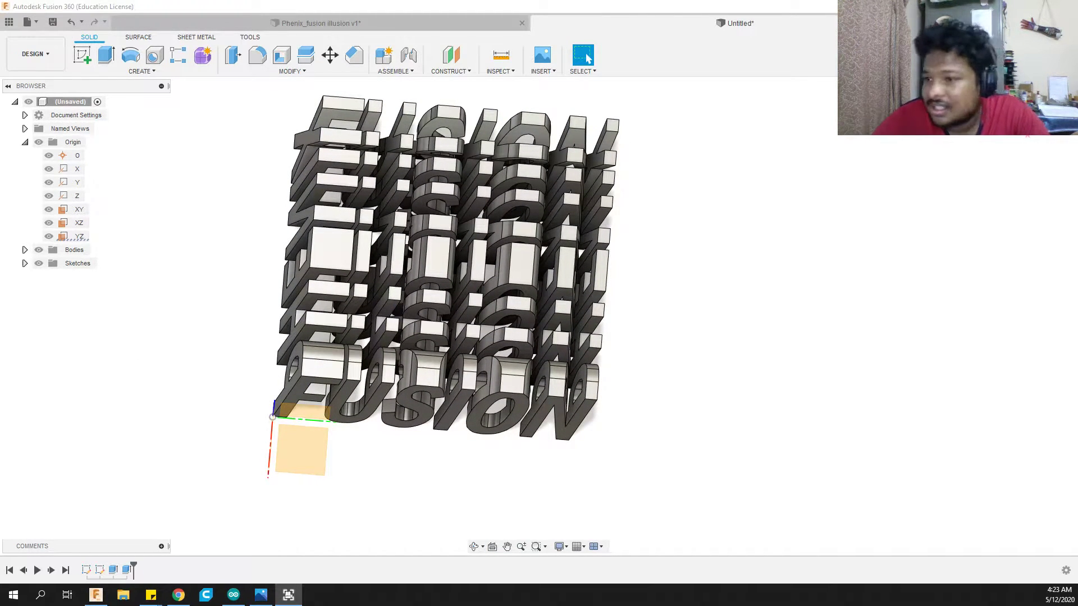
# Create a group named text under Bodies
pyautogui.click(25, 250)
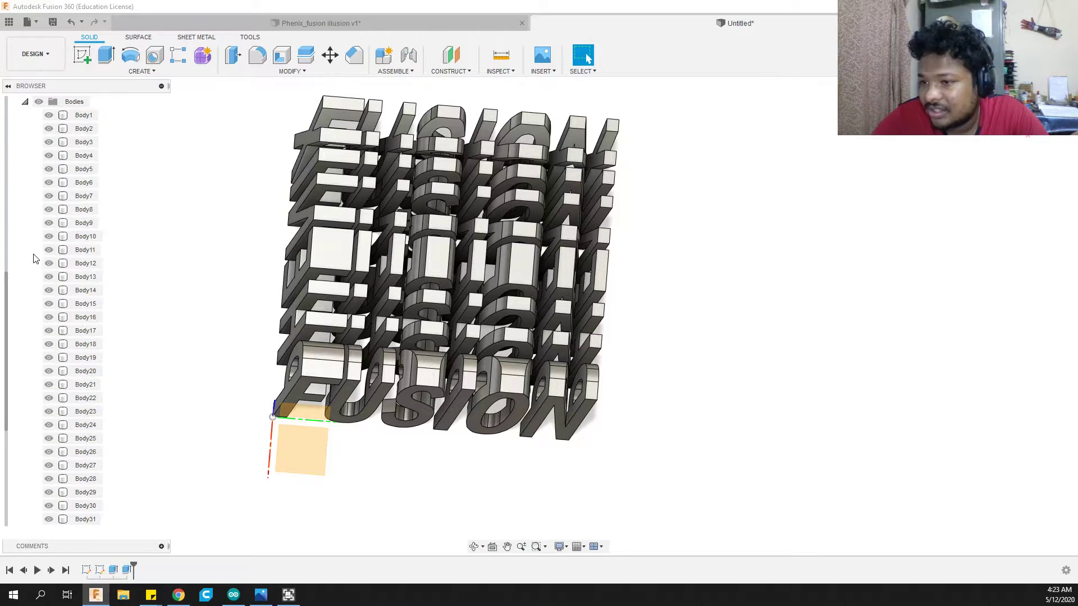
pyautogui.scroll(-1, 79, 304)
pyautogui.scroll(2, 90, 337)
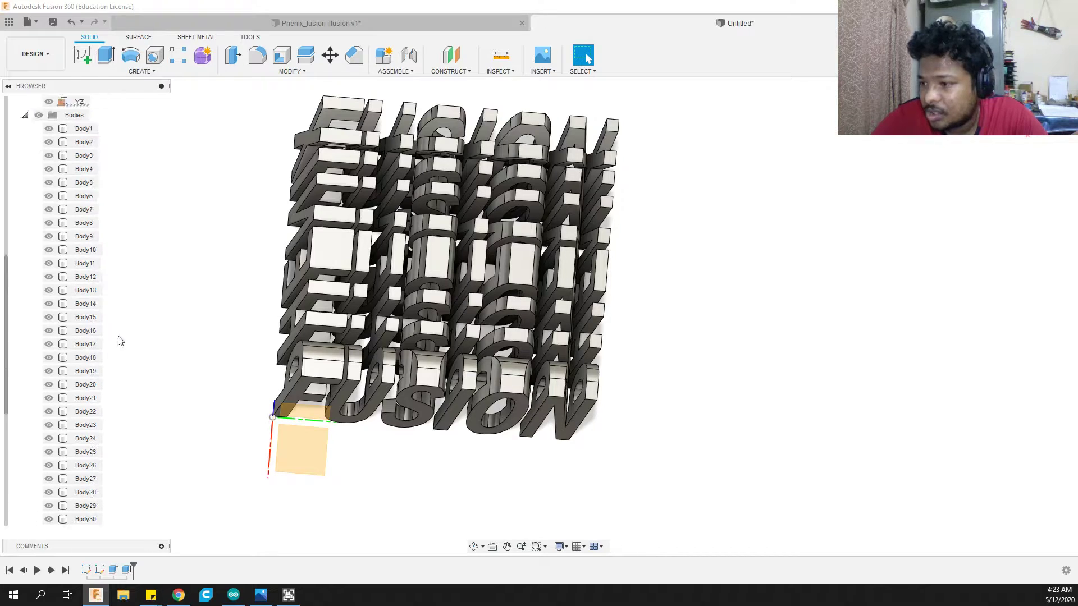
pyautogui.rightClick(69, 117)
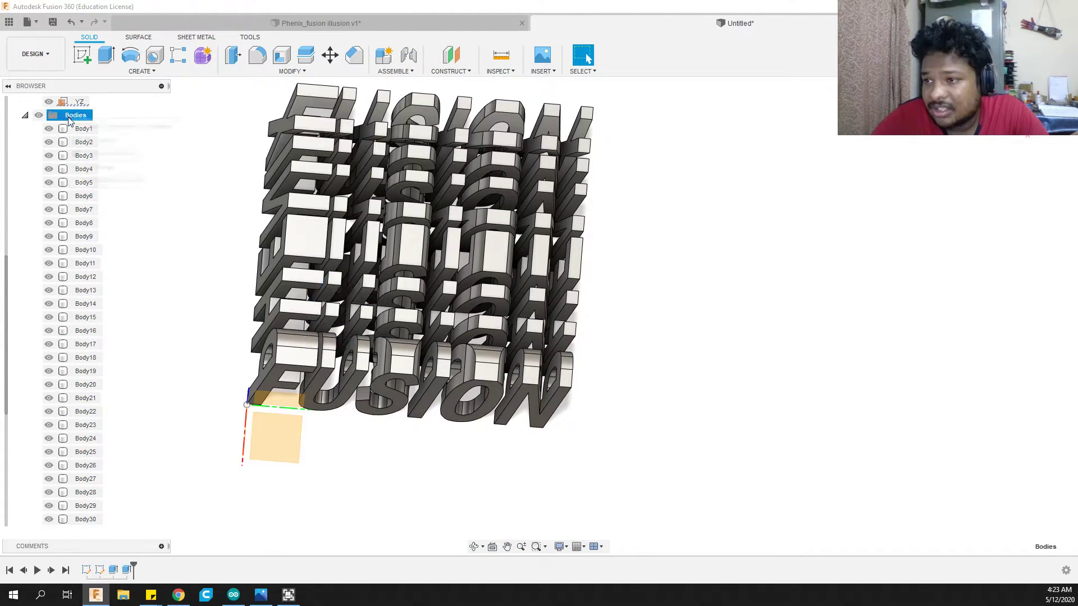
pyautogui.click(90, 137)
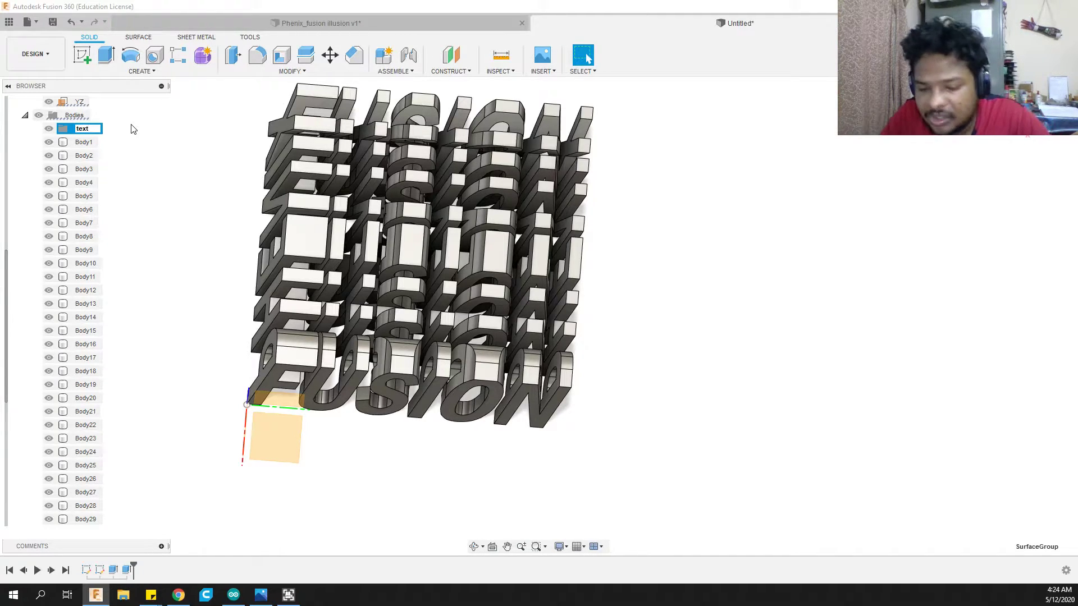
# Move the corner body where the F of FUSION meets the P of PHENIX into the text group, and hide the group
pyautogui.keyDown('shift'); pyautogui.moveTo(575, 371); pyautogui.dragTo(578, 299, button='middle'); pyautogui.keyUp('shift')
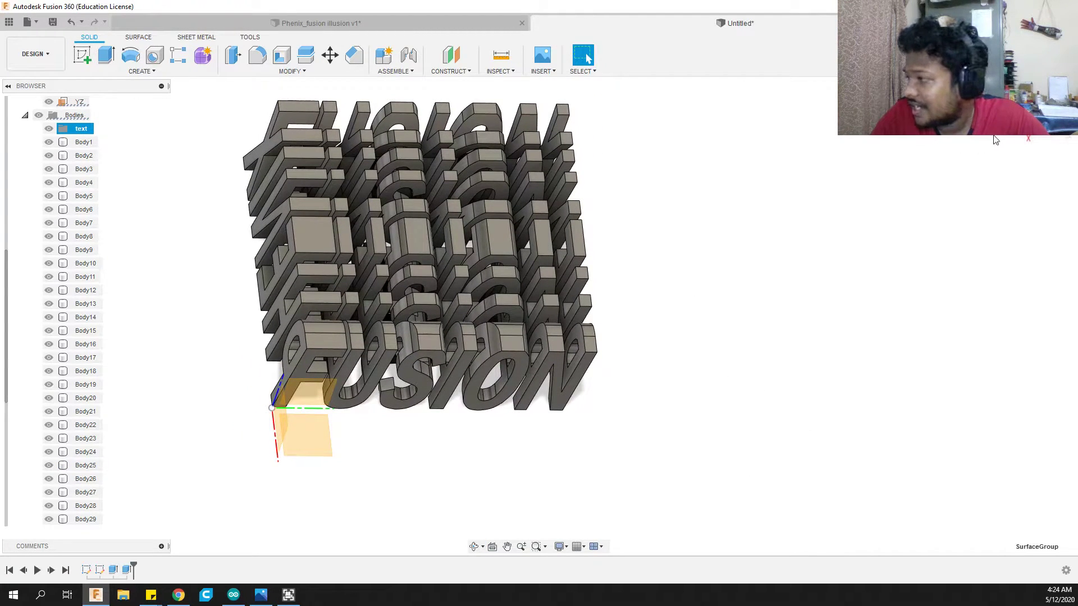
pyautogui.moveTo(882, 207)
pyautogui.keyDown('shift'); pyautogui.mouseDown(button='middle')
pyautogui.moveTo(724, 138)
pyautogui.moveTo(588, 58)
pyautogui.mouseUp(button='middle'); pyautogui.keyUp('shift')
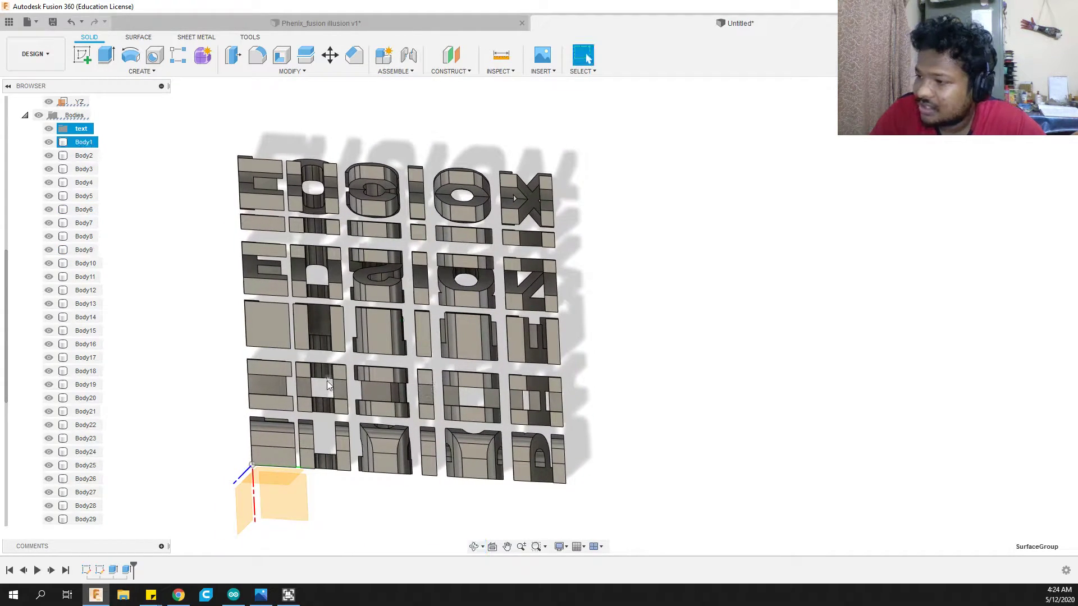
pyautogui.scroll(1, 175, 425)
pyautogui.moveTo(227, 363); pyautogui.dragTo(193, 370, button='middle')
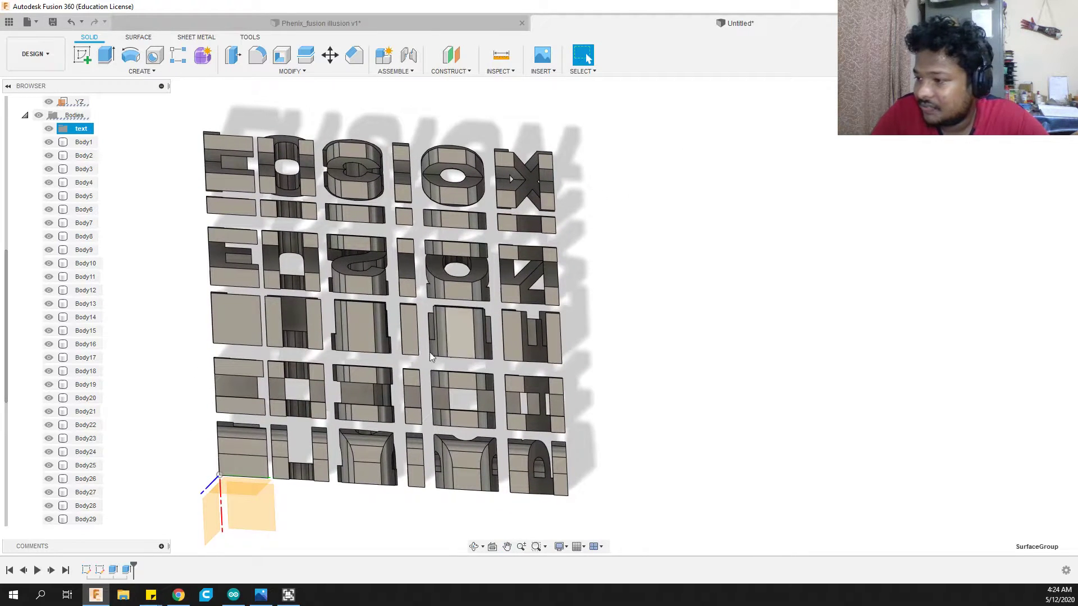
pyautogui.click(246, 447)
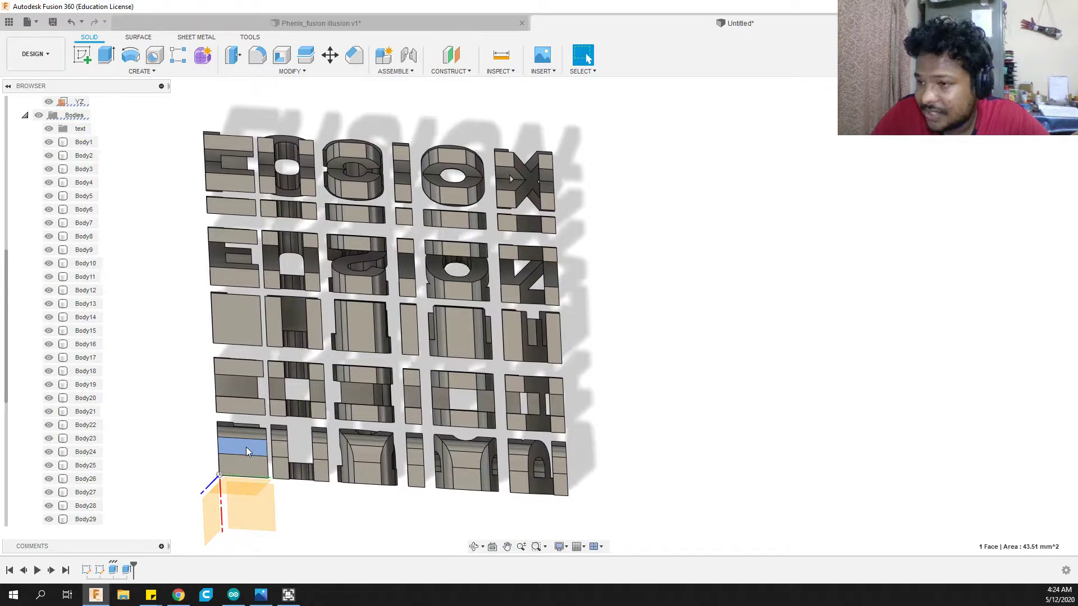
pyautogui.scroll(-2, 76, 444)
pyautogui.moveTo(80, 513); pyautogui.dragTo(79, 171)
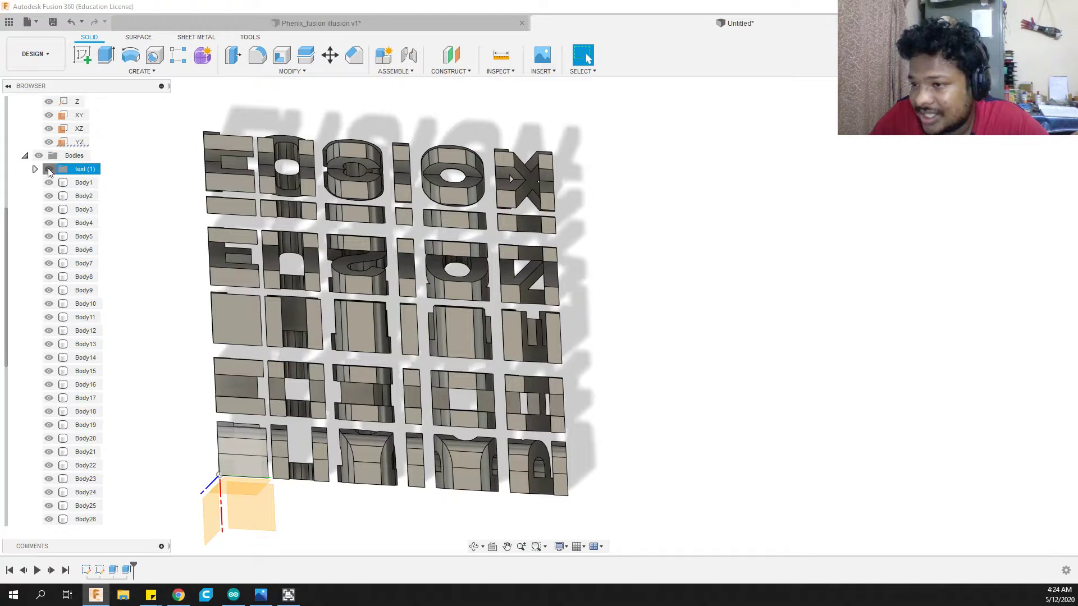
# Move the next two diagonal bodies, Body1 (U with H) and Body31 (S with E), into the text group
pyautogui.click(308, 399)
pyautogui.click(318, 388)
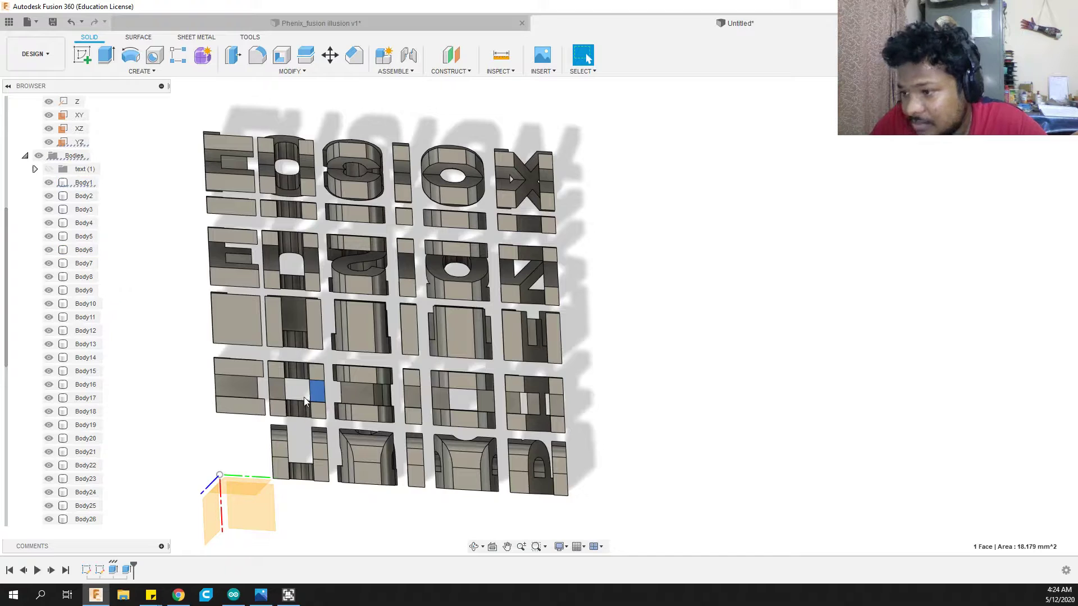
pyautogui.moveTo(60, 188); pyautogui.dragTo(82, 170)
pyautogui.click(362, 339)
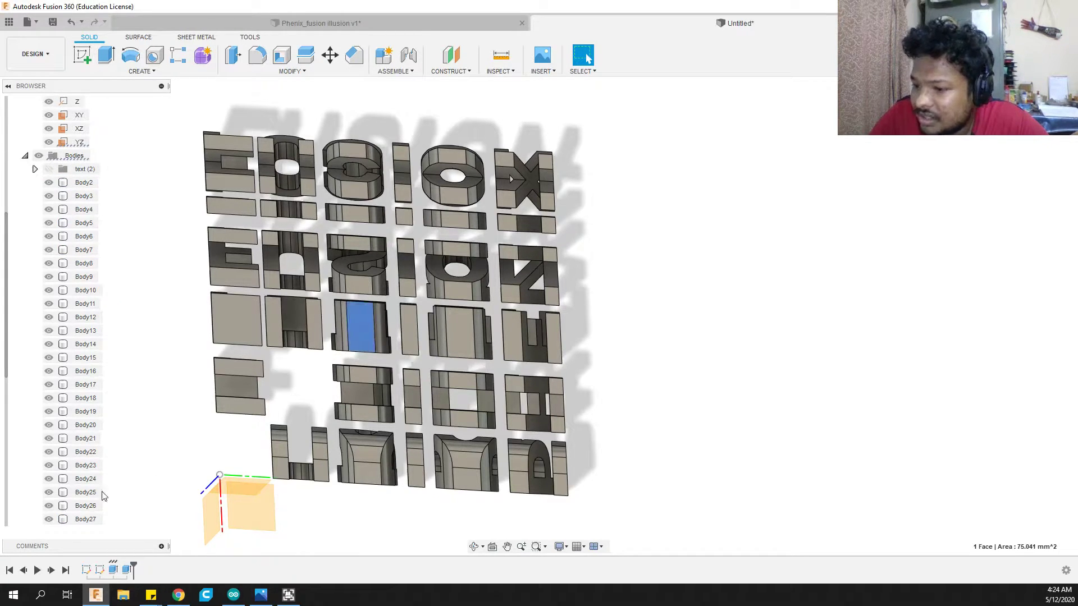
pyautogui.scroll(-3, 71, 453)
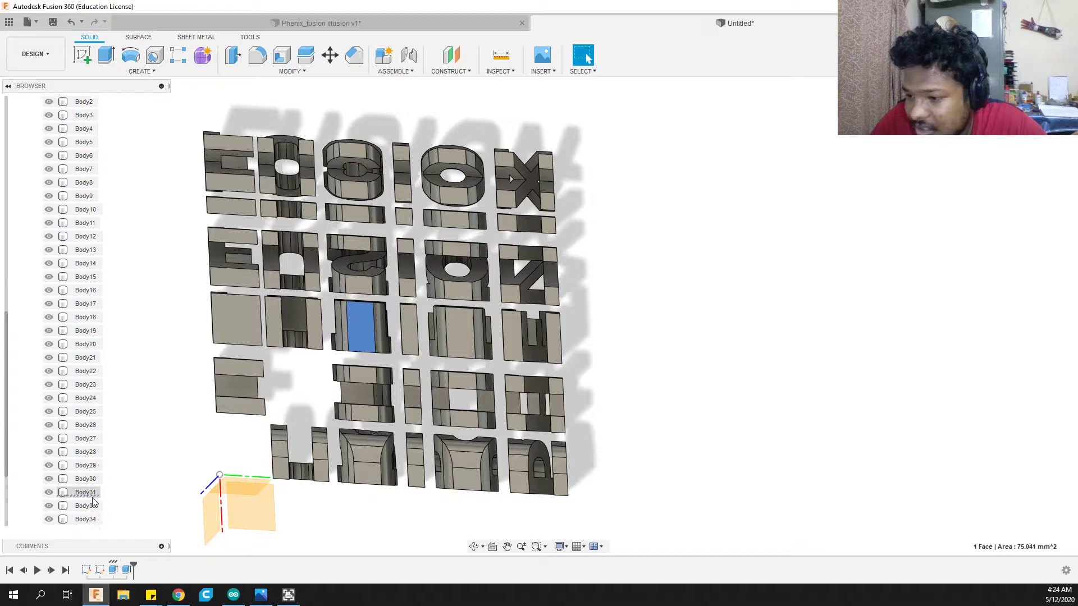
pyautogui.click(92, 496)
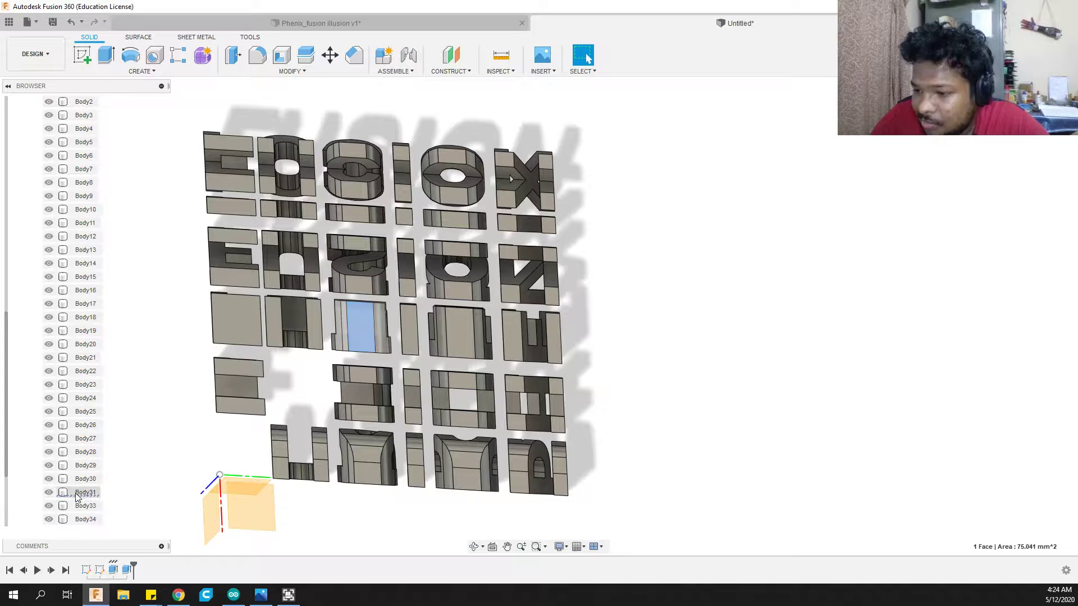
pyautogui.moveTo(85, 494); pyautogui.dragTo(82, 100)
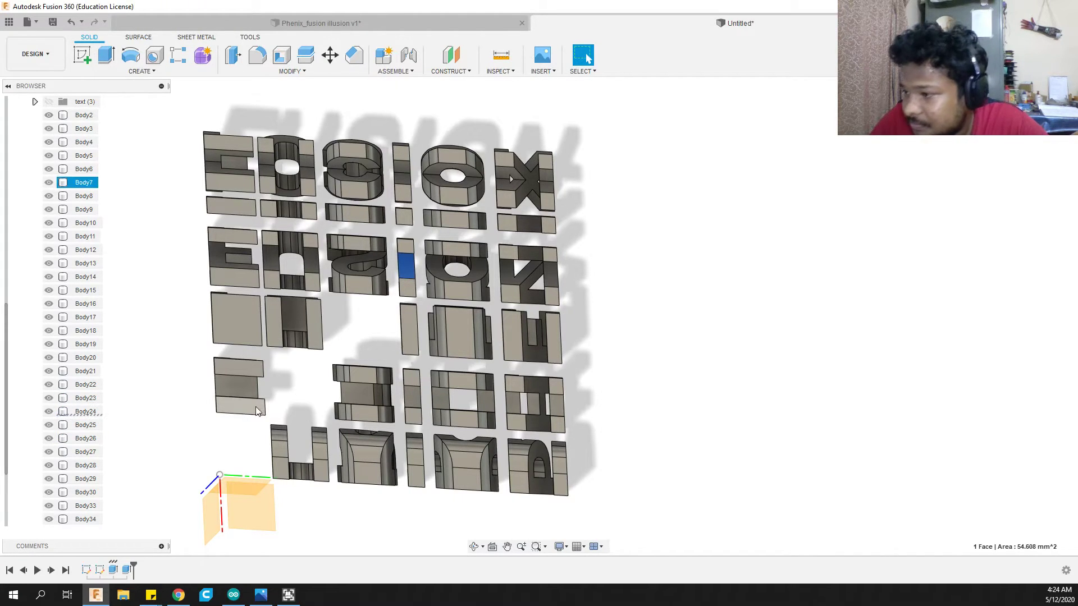
# Move the last three diagonal bodies, Body24 (I with N), Body18 (O with I) and Body15 (N with X), into the text group
pyautogui.moveTo(84, 413); pyautogui.dragTo(87, 103)
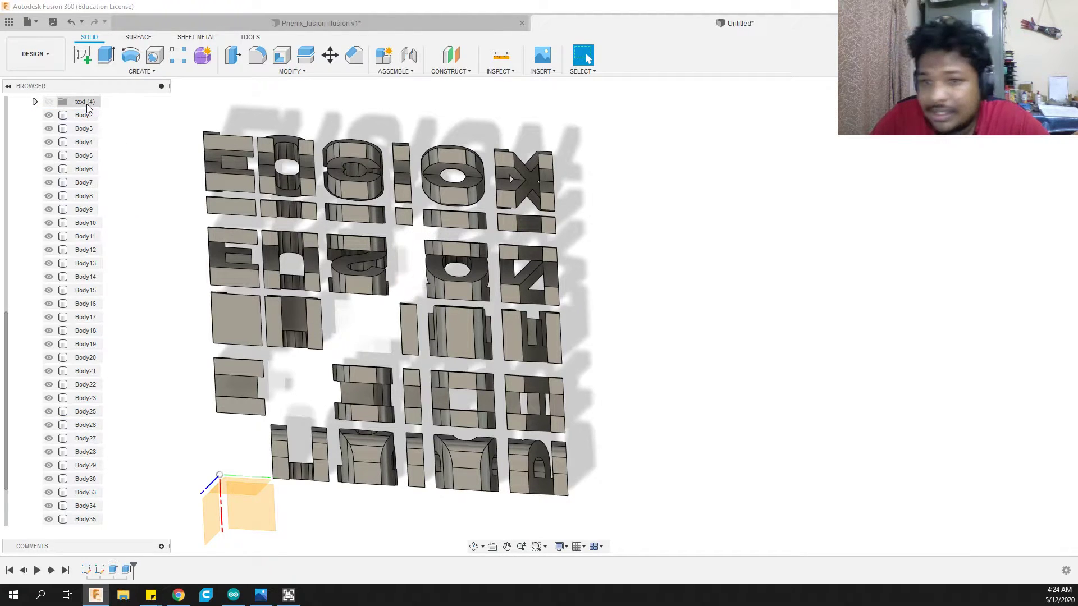
pyautogui.click(460, 220)
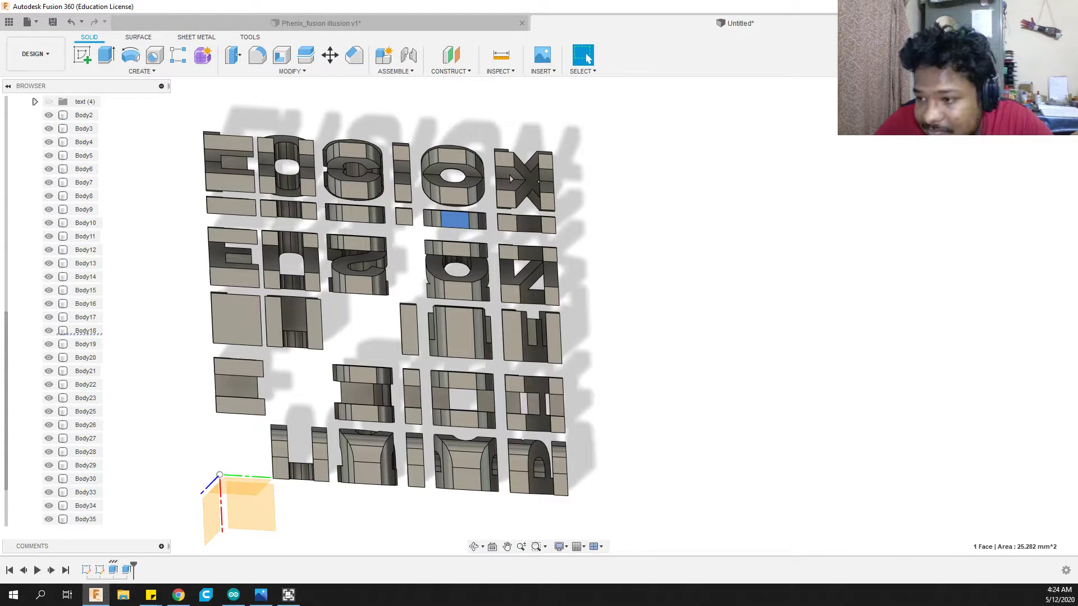
pyautogui.moveTo(85, 331); pyautogui.dragTo(87, 103)
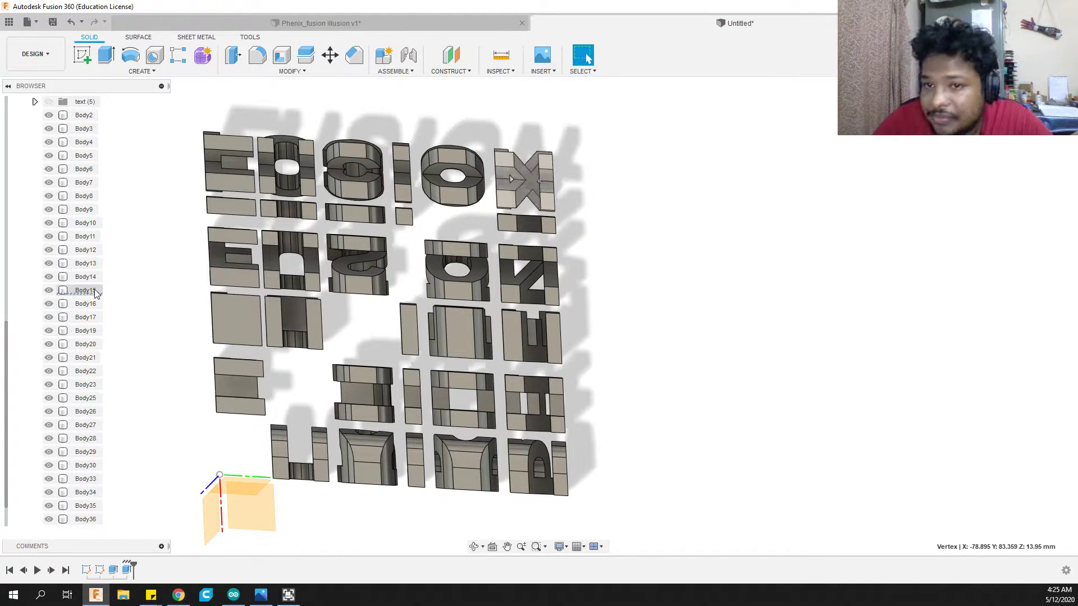
pyautogui.moveTo(95, 293); pyautogui.dragTo(93, 105)
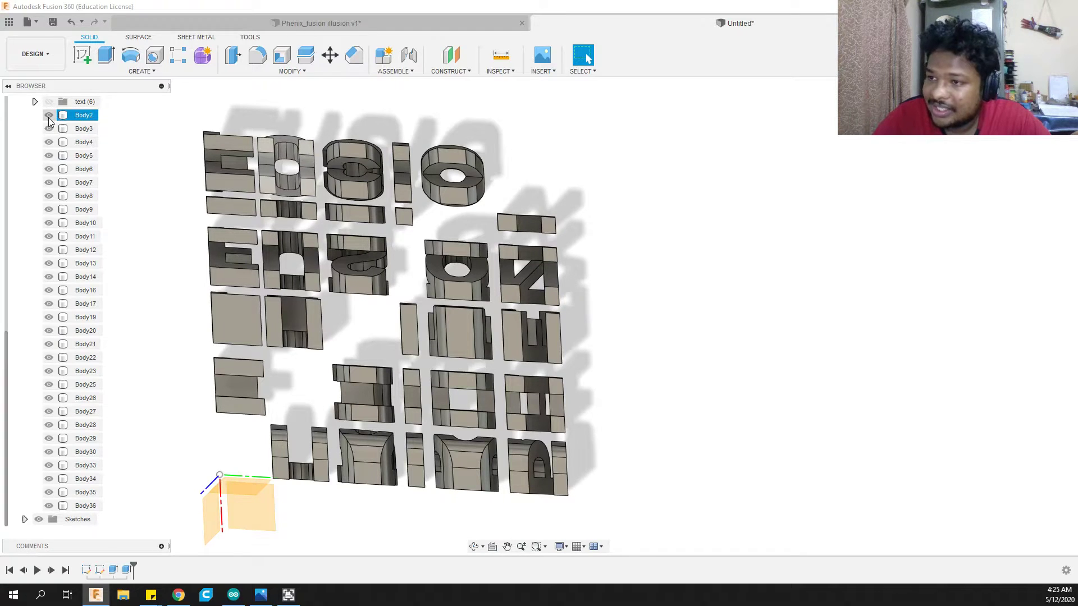
# Create a second group named unwanted under Bodies
pyautogui.scroll(1, 51, 113)
pyautogui.rightClick(72, 116)
pyautogui.click(93, 142)
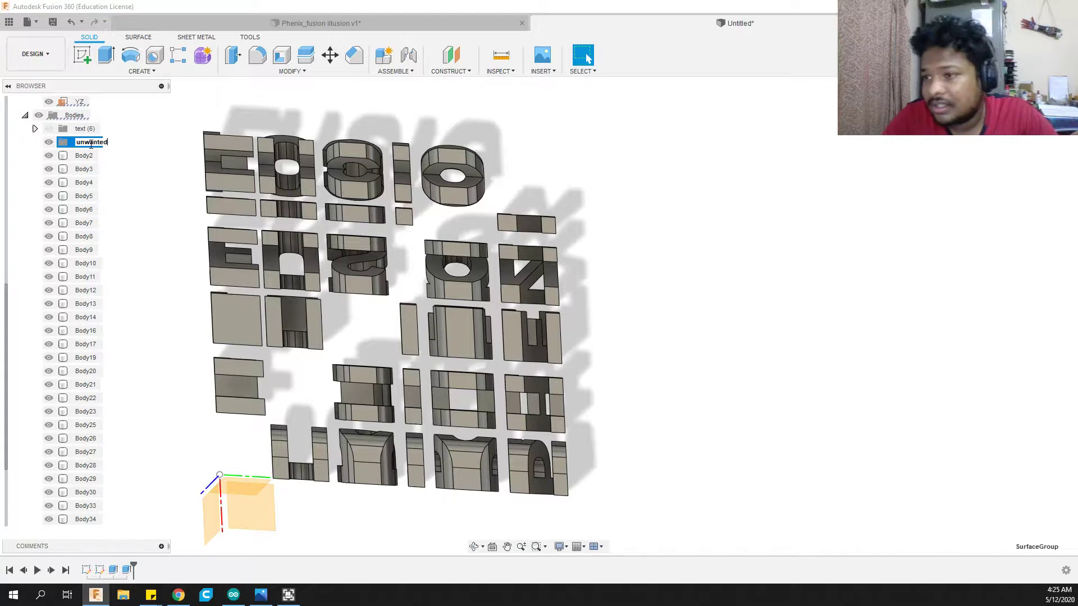
# Move Body2 through Body12 into the unwanted group
pyautogui.click(84, 155)
pyautogui.keyDown('shift'); pyautogui.click(84, 169); pyautogui.keyUp('shift')
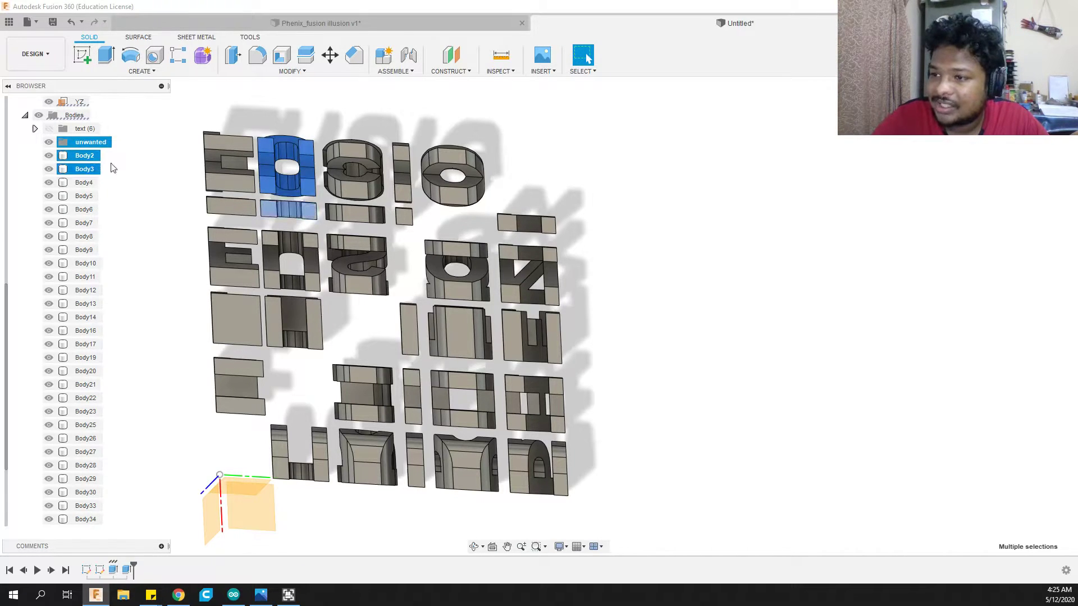
pyautogui.keyDown('ctrl'); pyautogui.click(84, 183); pyautogui.keyUp('ctrl')
pyautogui.keyDown('ctrl'); pyautogui.click(84, 196); pyautogui.keyUp('ctrl')
pyautogui.keyDown('ctrl'); pyautogui.click(84, 209); pyautogui.keyUp('ctrl')
pyautogui.keyDown('ctrl'); pyautogui.click(84, 223); pyautogui.keyUp('ctrl')
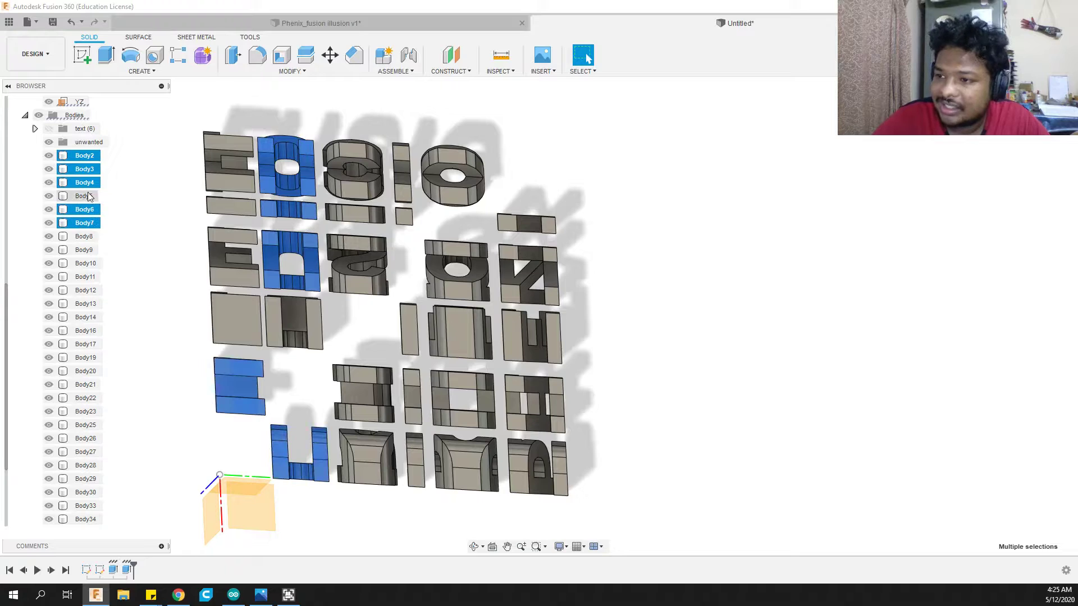
pyautogui.keyDown('ctrl'); pyautogui.click(84, 236); pyautogui.keyUp('ctrl')
pyautogui.keyDown('ctrl'); pyautogui.click(86, 263); pyautogui.keyUp('ctrl')
pyautogui.keyDown('ctrl'); pyautogui.click(84, 249); pyautogui.keyUp('ctrl')
pyautogui.keyDown('ctrl'); pyautogui.click(86, 276); pyautogui.keyUp('ctrl')
pyautogui.moveTo(86, 158); pyautogui.dragTo(92, 140)
# Move the remaining loose bodies, Body13 through Body36, into the unwanted group
pyautogui.keyDown('ctrl'); pyautogui.click(86, 264); pyautogui.keyUp('ctrl')
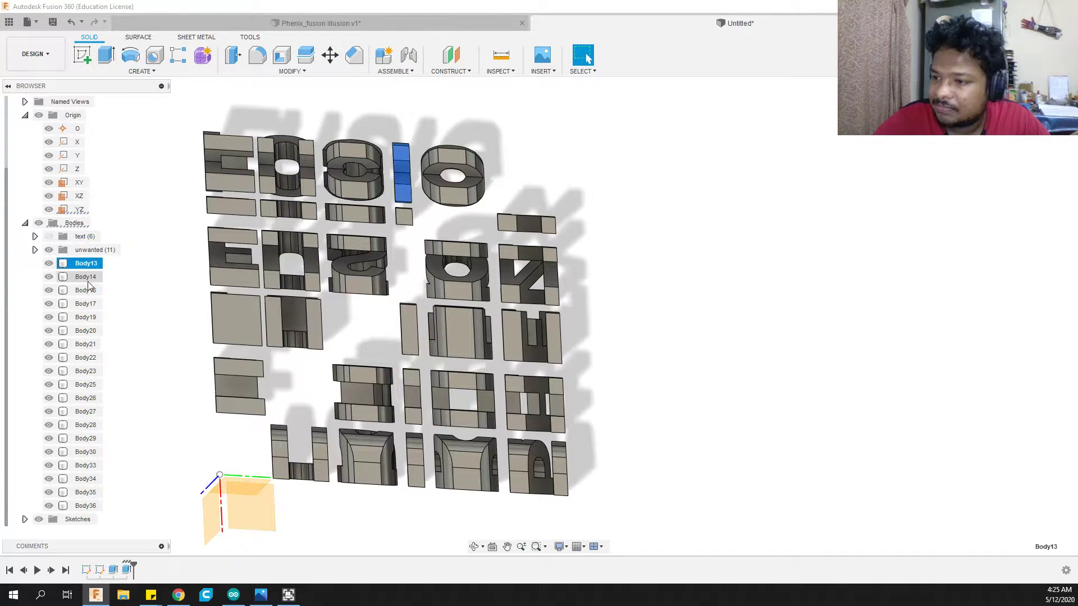
pyautogui.keyDown('ctrl'); pyautogui.click(85, 276); pyautogui.keyUp('ctrl')
pyautogui.keyDown('ctrl'); pyautogui.click(85, 317); pyautogui.keyUp('ctrl')
pyautogui.keyDown('shift'); pyautogui.click(85, 303); pyautogui.keyUp('shift')
pyautogui.keyDown('ctrl'); pyautogui.click(86, 331); pyautogui.keyUp('ctrl')
pyautogui.keyDown('ctrl'); pyautogui.click(86, 345); pyautogui.keyUp('ctrl')
pyautogui.keyDown('ctrl'); pyautogui.click(85, 357); pyautogui.keyUp('ctrl')
pyautogui.keyDown('ctrl'); pyautogui.click(85, 385); pyautogui.keyUp('ctrl')
pyautogui.keyDown('ctrl'); pyautogui.click(85, 398); pyautogui.keyUp('ctrl')
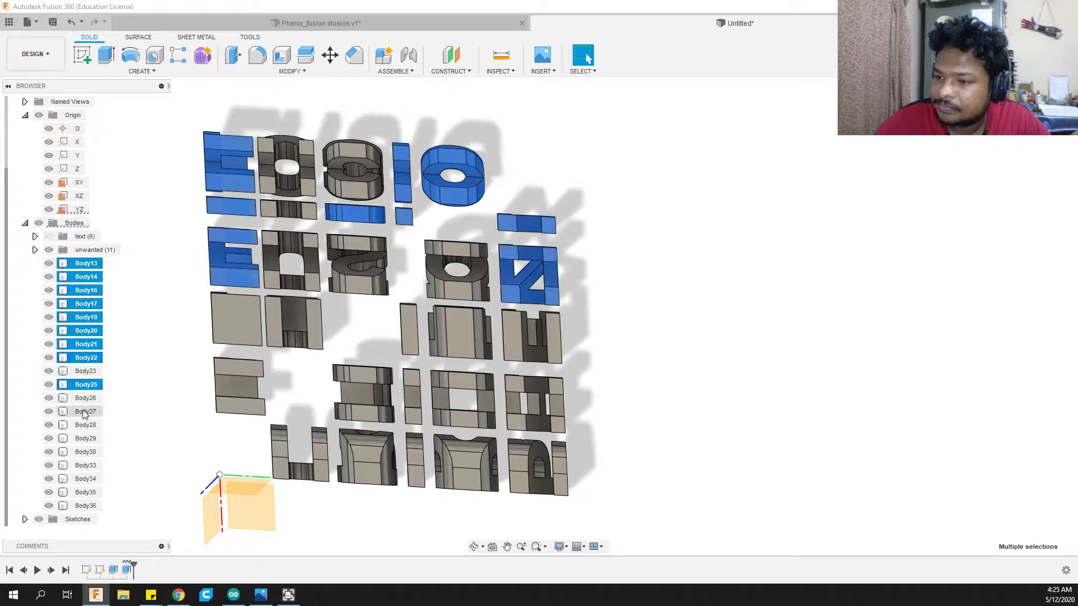
pyautogui.keyDown('ctrl'); pyautogui.click(85, 411); pyautogui.keyUp('ctrl')
pyautogui.keyDown('ctrl'); pyautogui.click(85, 371); pyautogui.keyUp('ctrl')
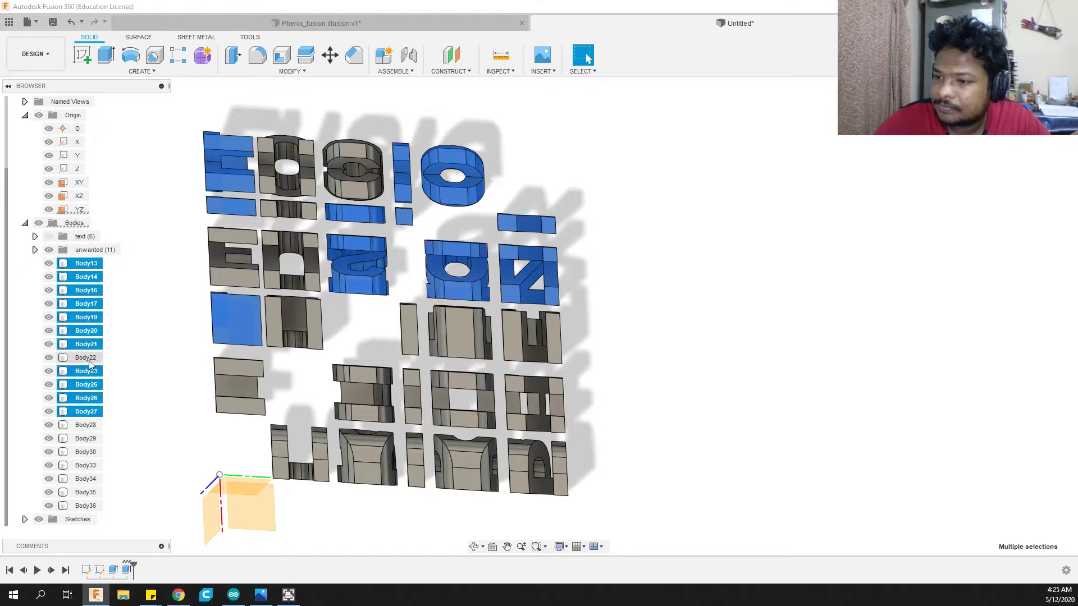
pyautogui.keyDown('ctrl'); pyautogui.click(85, 425); pyautogui.keyUp('ctrl')
pyautogui.keyDown('ctrl'); pyautogui.click(84, 439); pyautogui.keyUp('ctrl')
pyautogui.keyDown('ctrl'); pyautogui.click(86, 451); pyautogui.keyUp('ctrl')
pyautogui.keyDown('ctrl'); pyautogui.click(86, 465); pyautogui.keyUp('ctrl')
pyautogui.keyDown('ctrl'); pyautogui.click(85, 479); pyautogui.keyUp('ctrl')
pyautogui.keyDown('ctrl'); pyautogui.click(85, 493); pyautogui.keyUp('ctrl')
pyautogui.keyDown('ctrl'); pyautogui.click(86, 505); pyautogui.keyUp('ctrl')
pyautogui.moveTo(95, 321); pyautogui.dragTo(95, 251)
# Hide the unwanted group and show the text group so only the six combined letters are displayed
pyautogui.click(49, 277)
pyautogui.click(49, 263)
pyautogui.keyDown('shift'); pyautogui.moveTo(262, 344); pyautogui.dragTo(372, 182, button='middle'); pyautogui.keyUp('shift')
pyautogui.press('Escape')
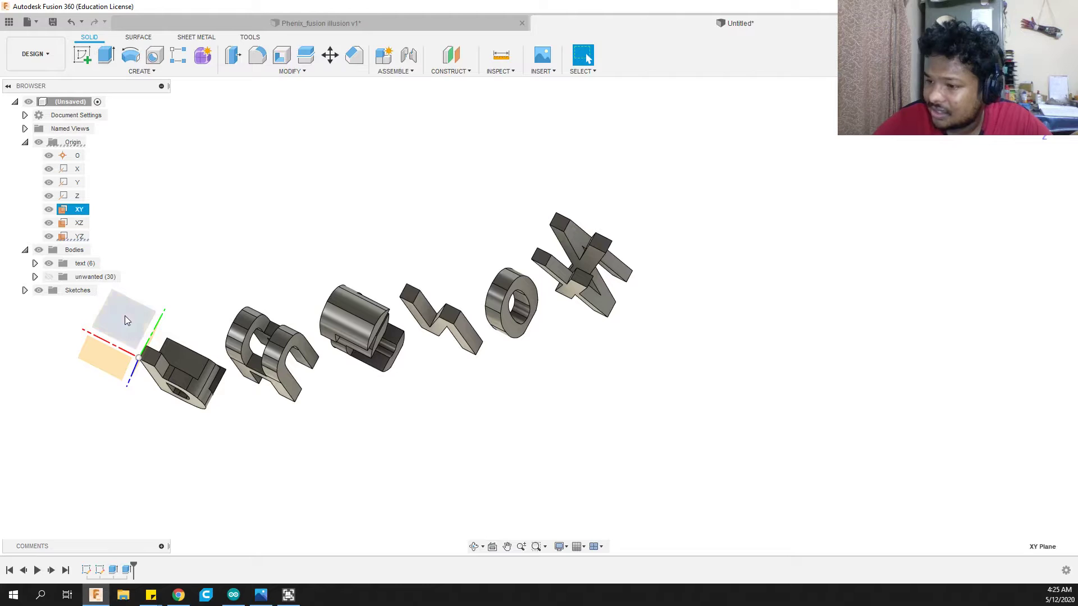
# Start a sketch on the XY plane and project the outer base corner vertex of the N/X letter into it
pyautogui.rightClick(124, 315)
pyautogui.click(169, 352)
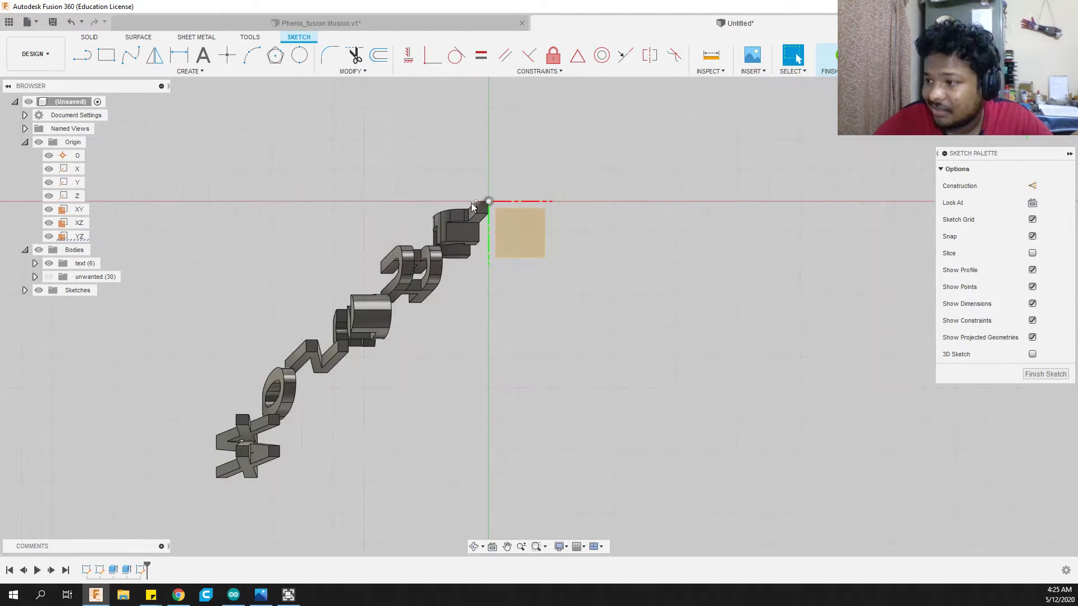
pyautogui.scroll(4, 313, 332)
pyautogui.keyDown('shift'); pyautogui.moveTo(235, 480); pyautogui.dragTo(227, 437, button='middle'); pyautogui.keyUp('shift')
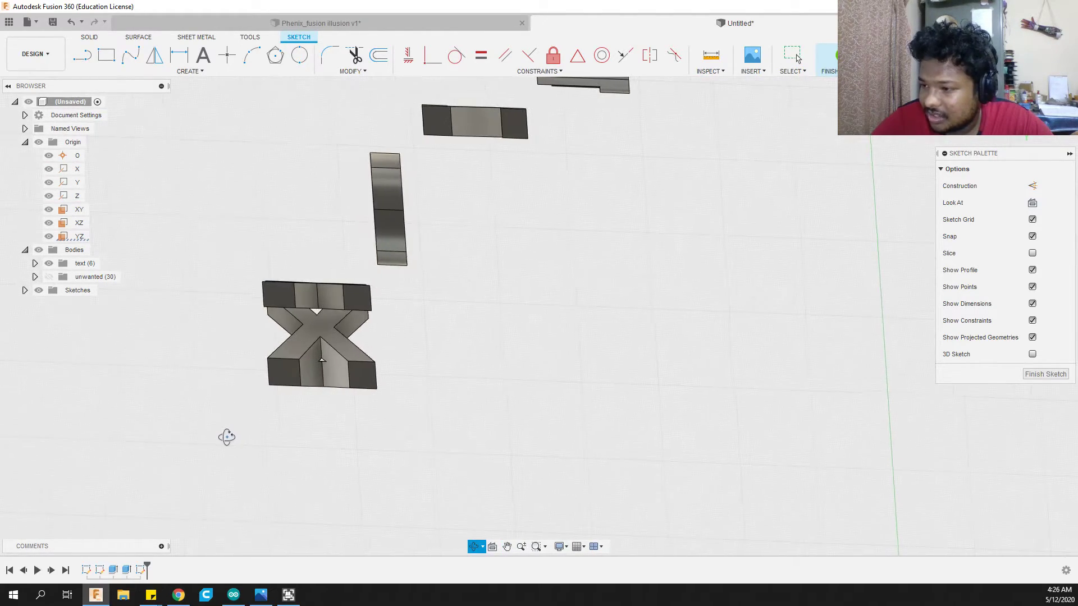
pyautogui.scroll(7, 280, 386)
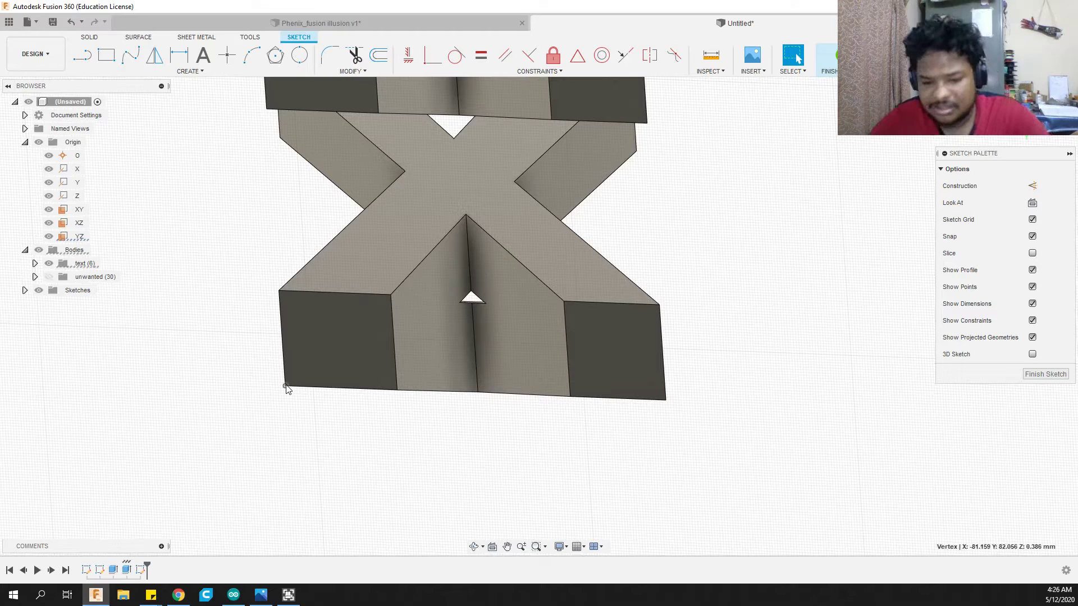
pyautogui.scroll(-3, 178, 391)
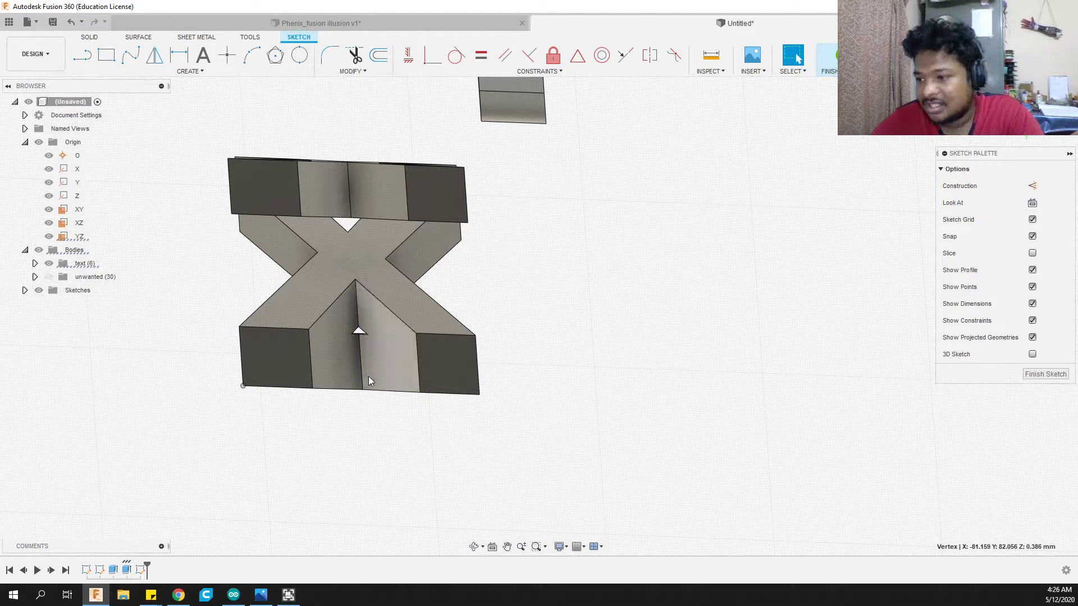
pyautogui.press('p')
pyautogui.click(262, 378)
pyautogui.scroll(3, 242, 388)
pyautogui.scroll(2, 242, 387)
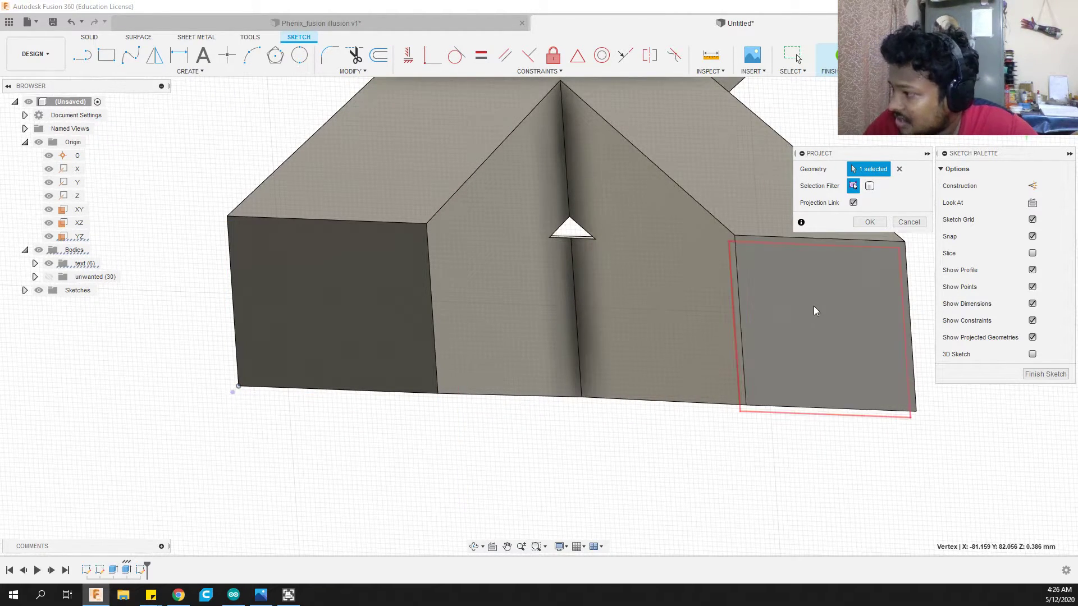
pyautogui.click(868, 223)
# Draw a rectangle from the projected corner point of the last letter to the origin, enclosing the diagonal row of letters
pyautogui.scroll(-8, 738, 199)
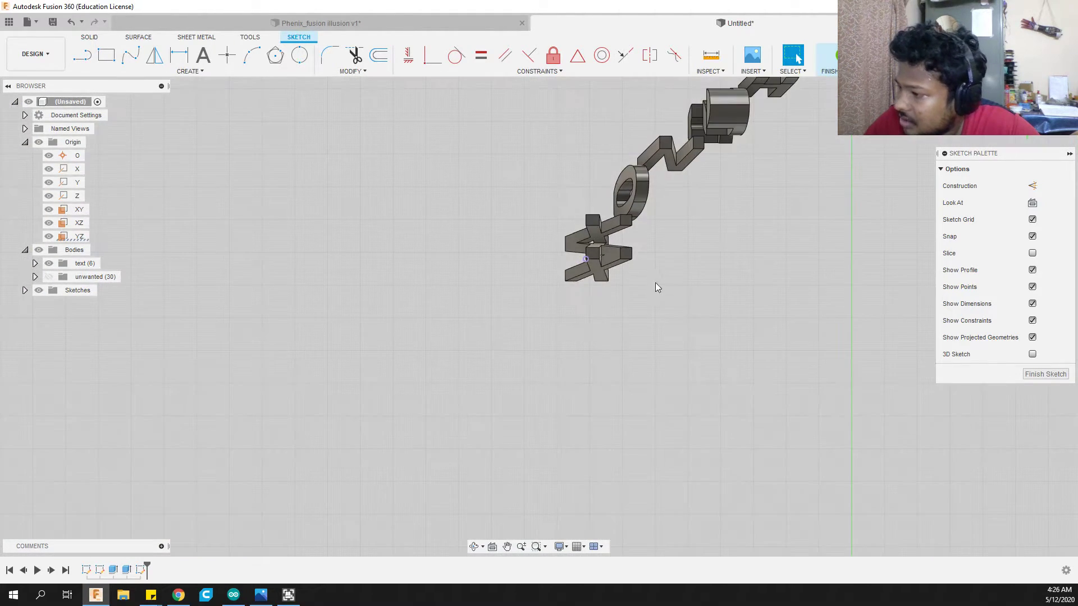
pyautogui.moveTo(657, 286); pyautogui.dragTo(390, 429, button='middle')
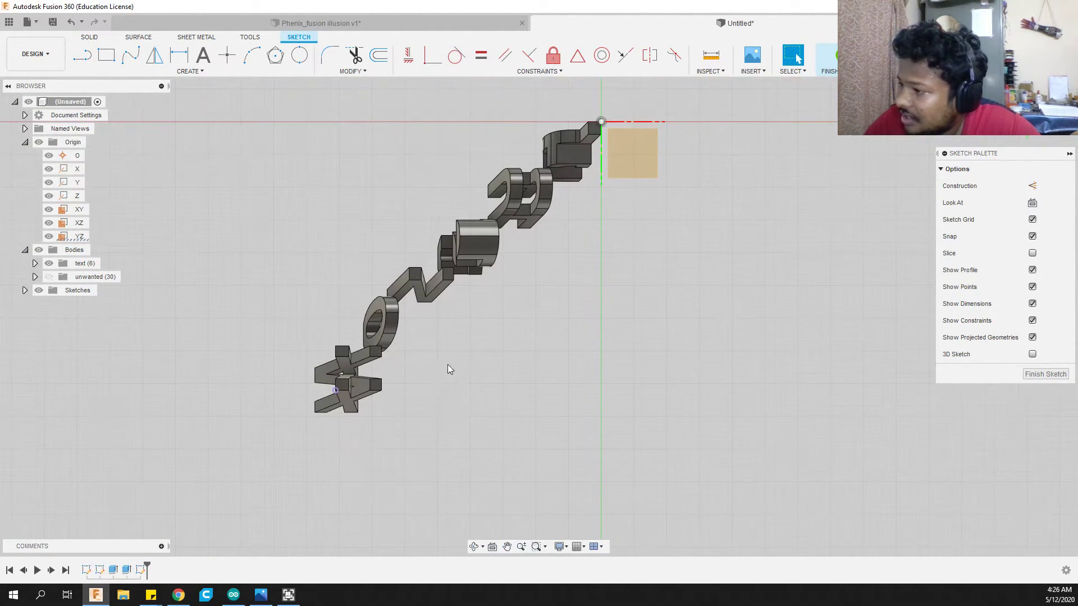
pyautogui.scroll(3, 421, 344)
pyautogui.press('r')
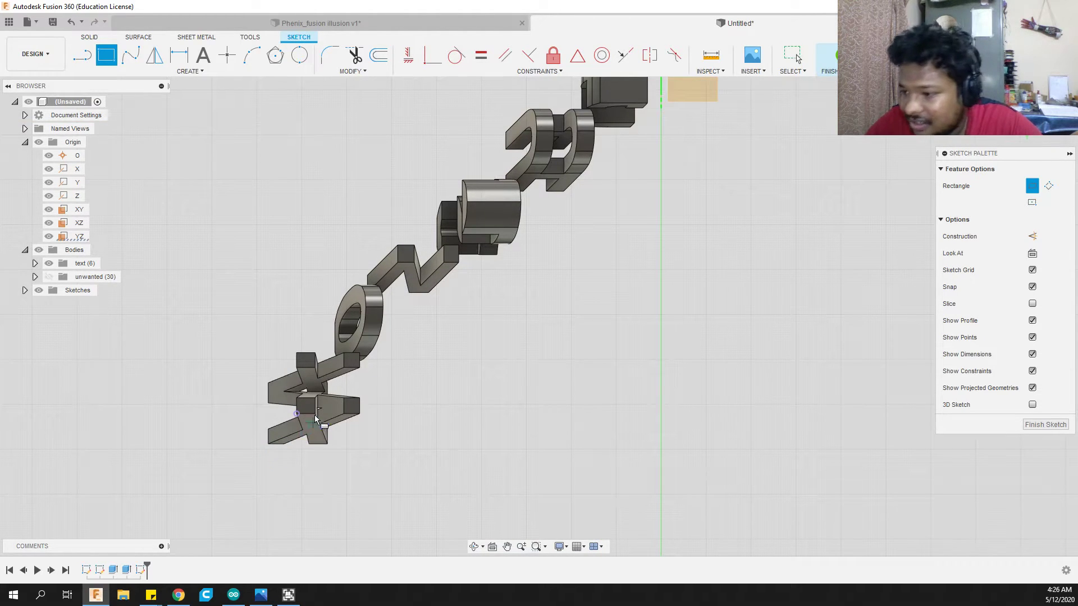
pyautogui.scroll(3, 291, 430)
pyautogui.click(297, 417)
pyautogui.scroll(-4, 380, 486)
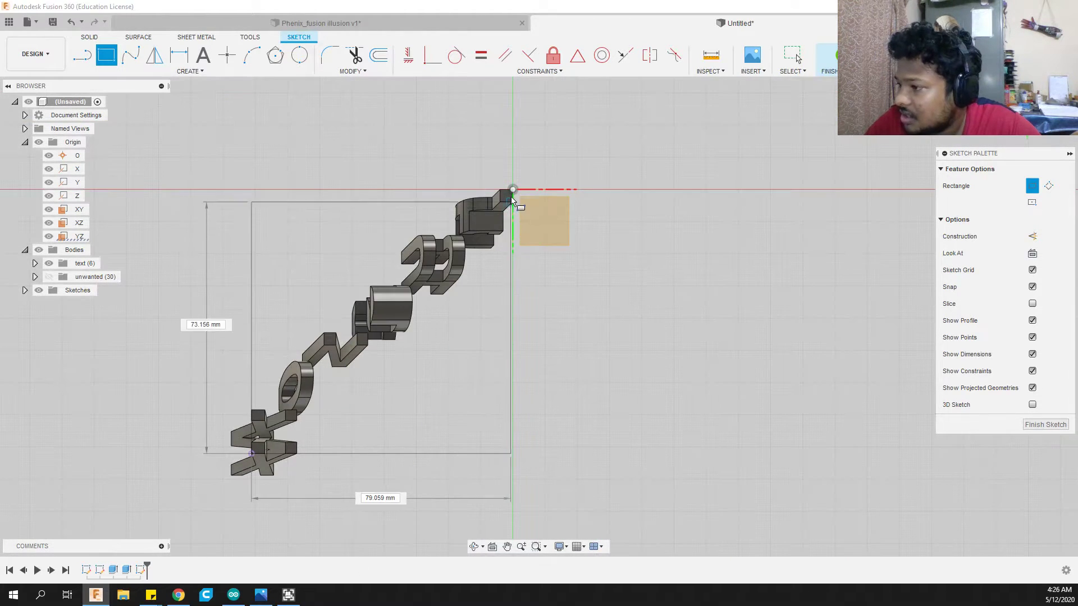
pyautogui.click(512, 189)
pyautogui.press('Escape')
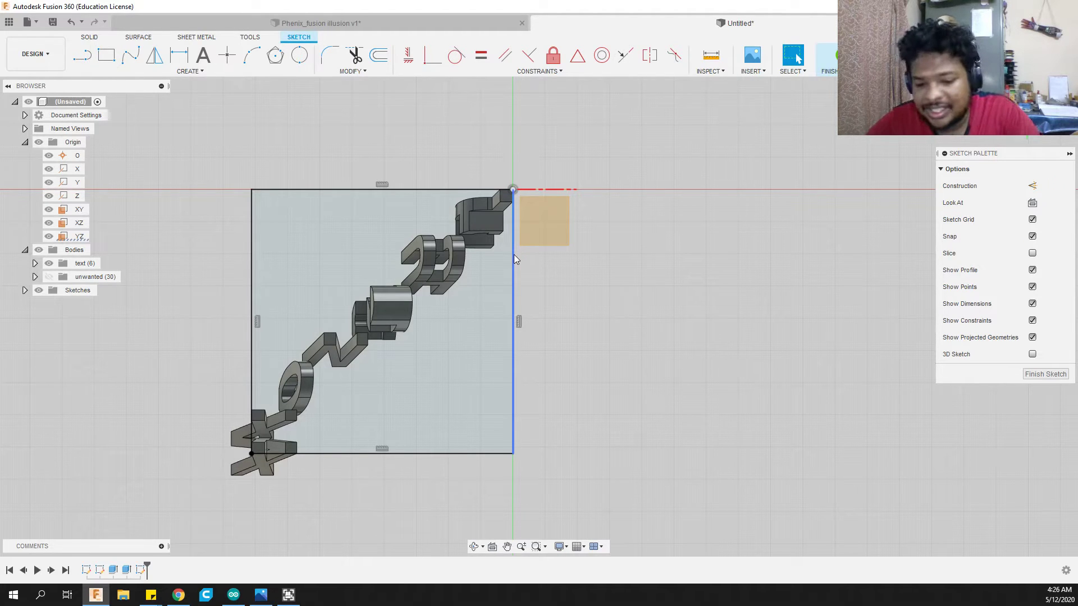
# Draw a diagonal line about 94 mm long below the letters, from the rectangle's right edge to its bottom edge
pyautogui.click(447, 281)
pyautogui.press('l')
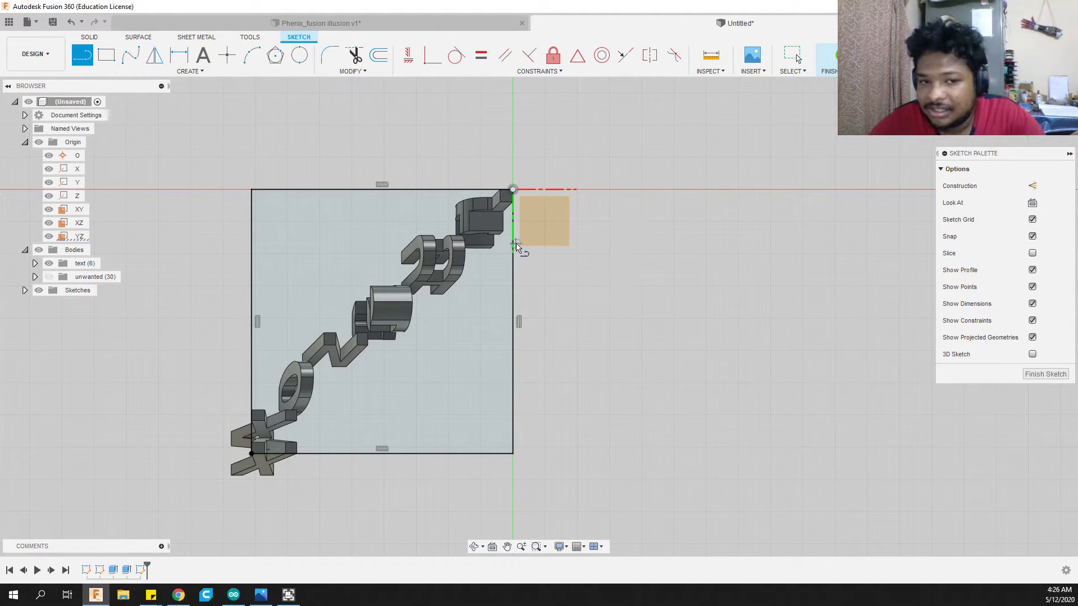
pyautogui.click(513, 236)
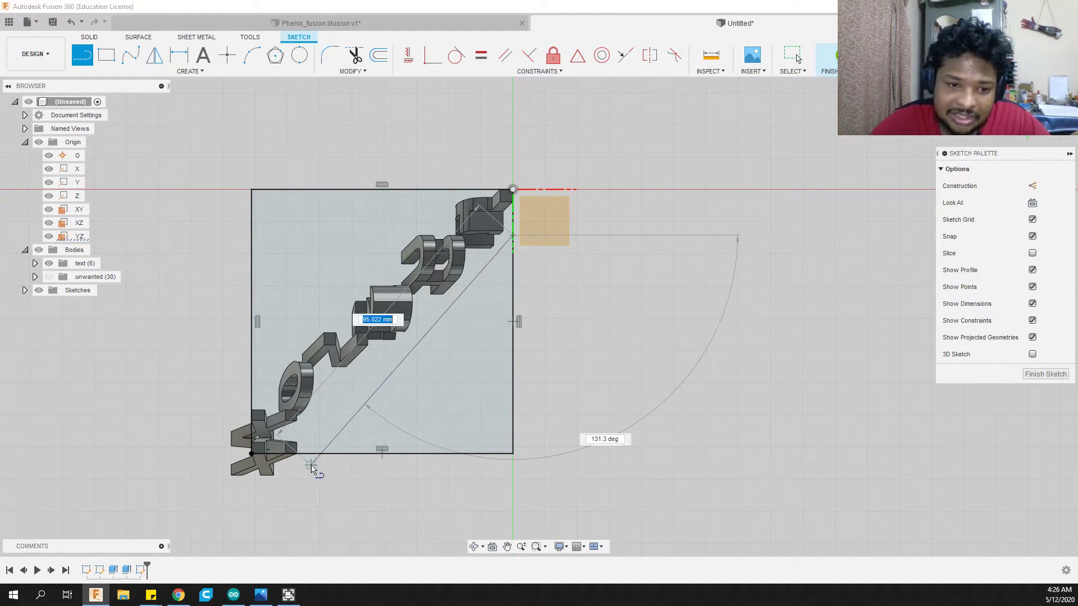
pyautogui.click(302, 457)
pyautogui.press('Escape')
# Set the angle between the lower diagonal line and the rectangle's bottom edge to 45°
pyautogui.click(335, 420)
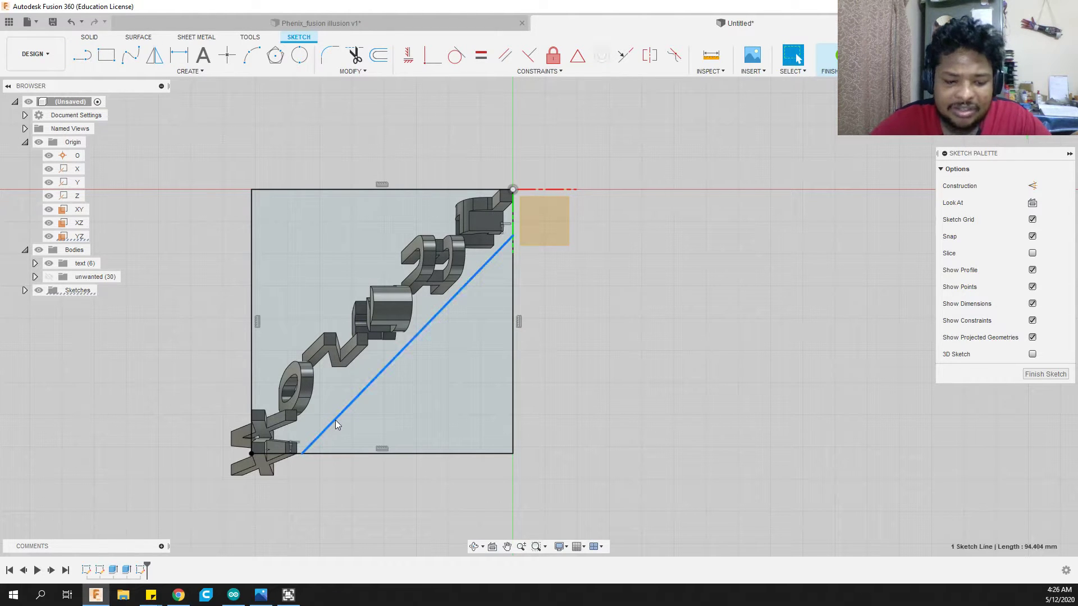
pyautogui.press('d')
pyautogui.click(335, 419)
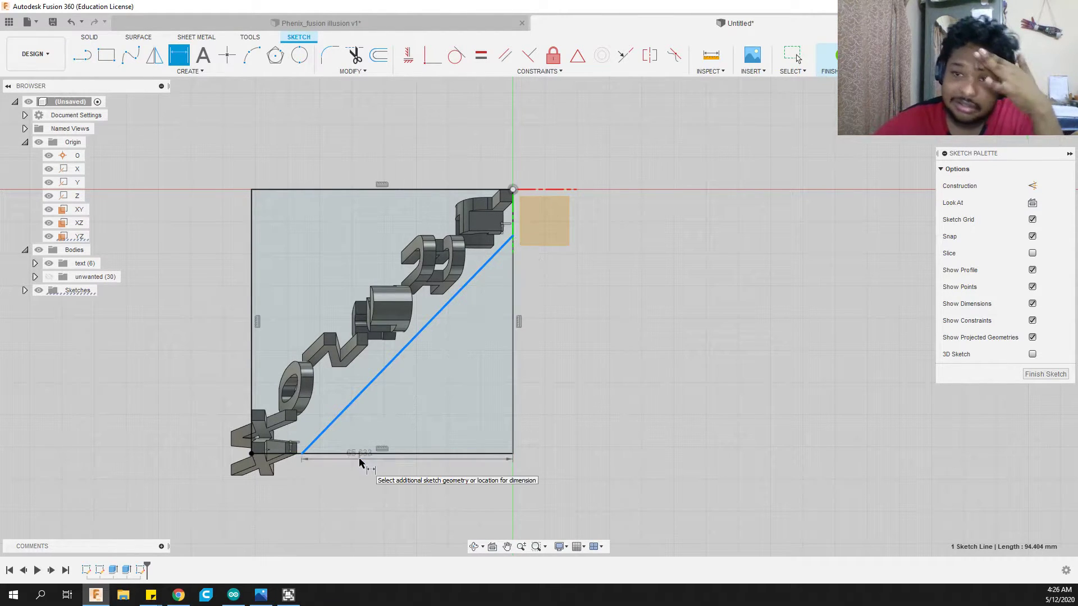
pyautogui.click(371, 453)
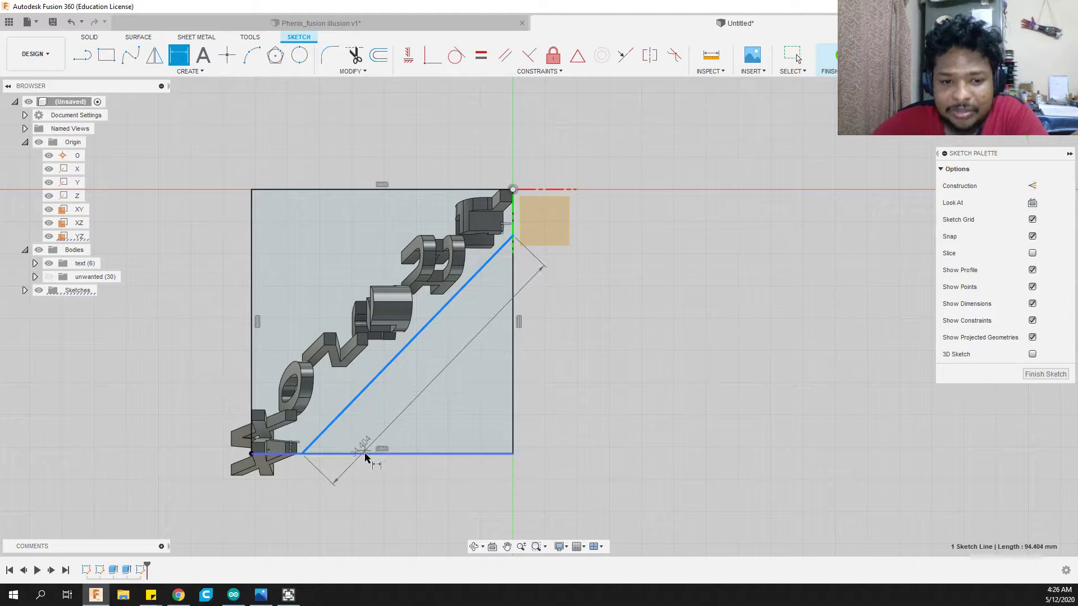
pyautogui.click(389, 420)
pyautogui.write('45')
pyautogui.press('Return')
pyautogui.scroll(5, 336, 393)
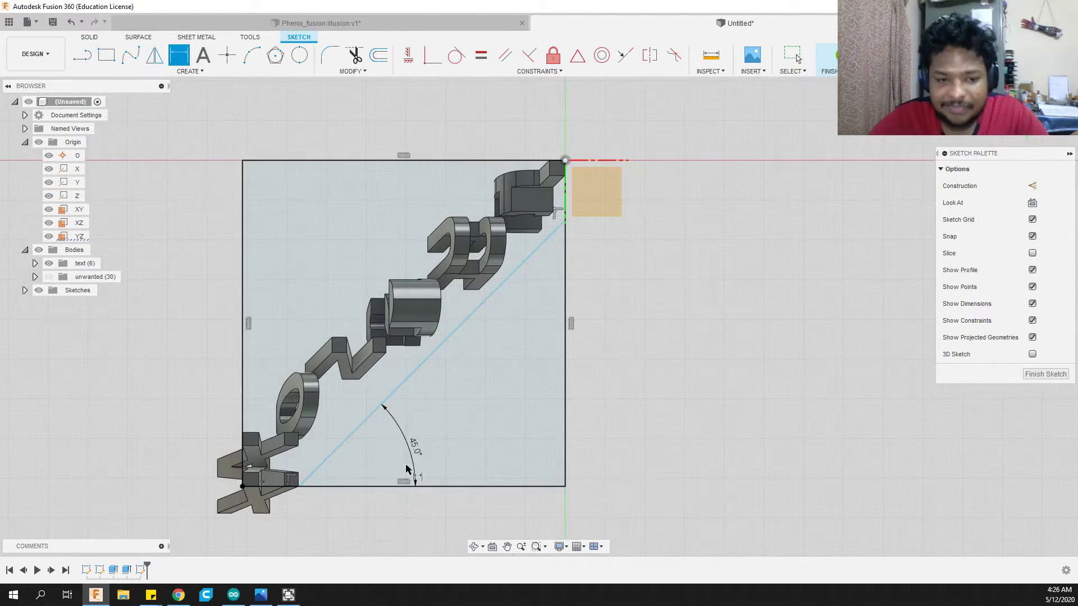
pyautogui.press('Escape')
# Nudge the lower 45° line outward so it runs just clear of the last letter
pyautogui.click(266, 455)
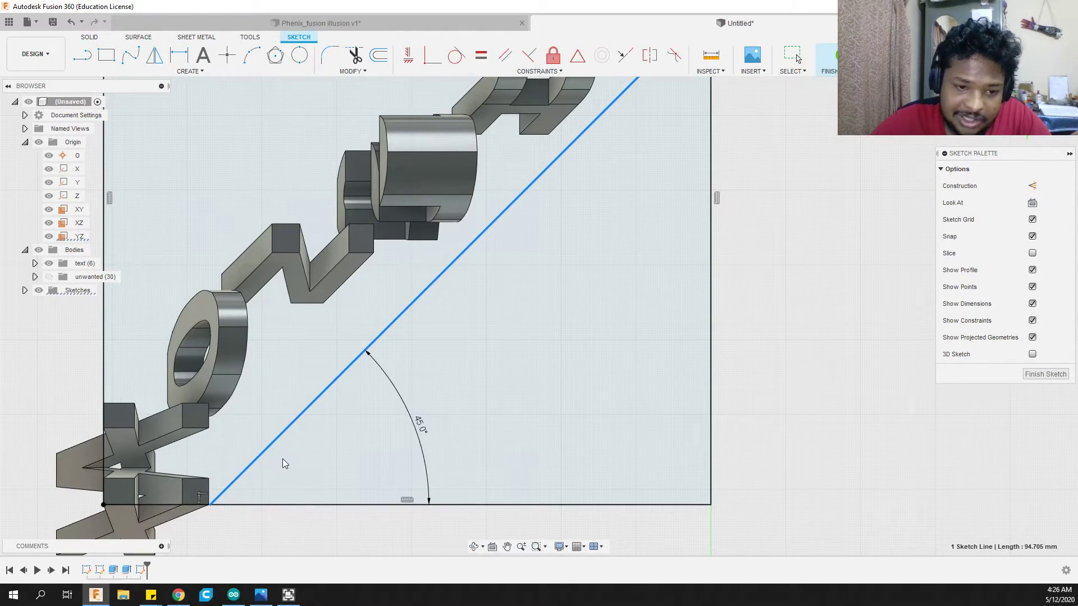
pyautogui.scroll(3, 264, 454)
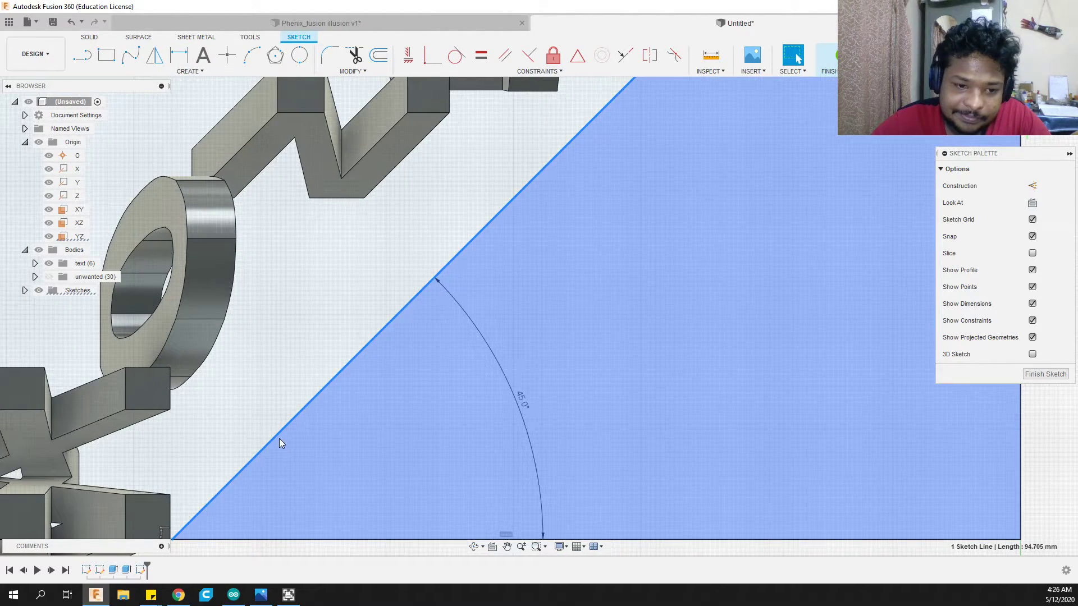
pyautogui.moveTo(279, 439); pyautogui.dragTo(323, 453)
pyautogui.scroll(-6, 272, 427)
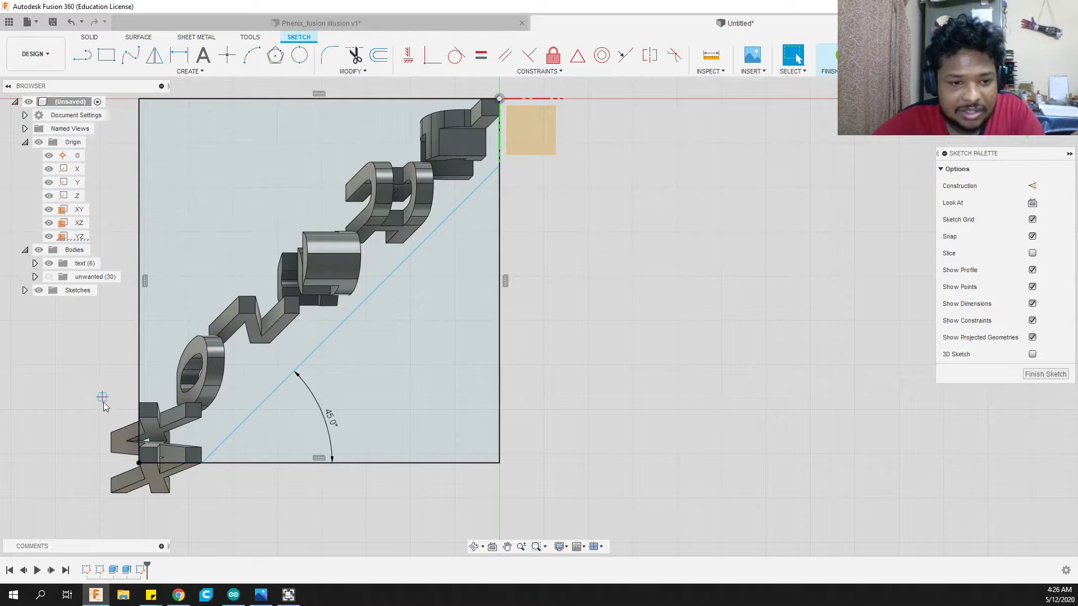
# Draw a second diagonal line about 96 mm long above the letters, from the rectangle's left edge to its top edge
pyautogui.press('l')
pyautogui.scroll(3, 137, 407)
pyautogui.scroll(-3, 190, 419)
pyautogui.click(153, 425)
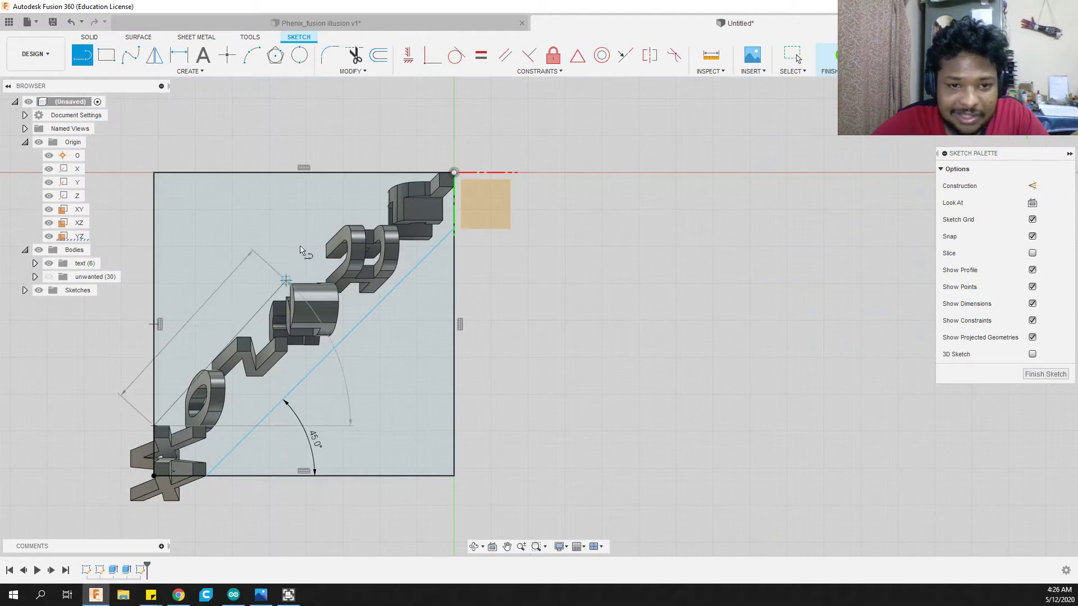
pyautogui.click(402, 174)
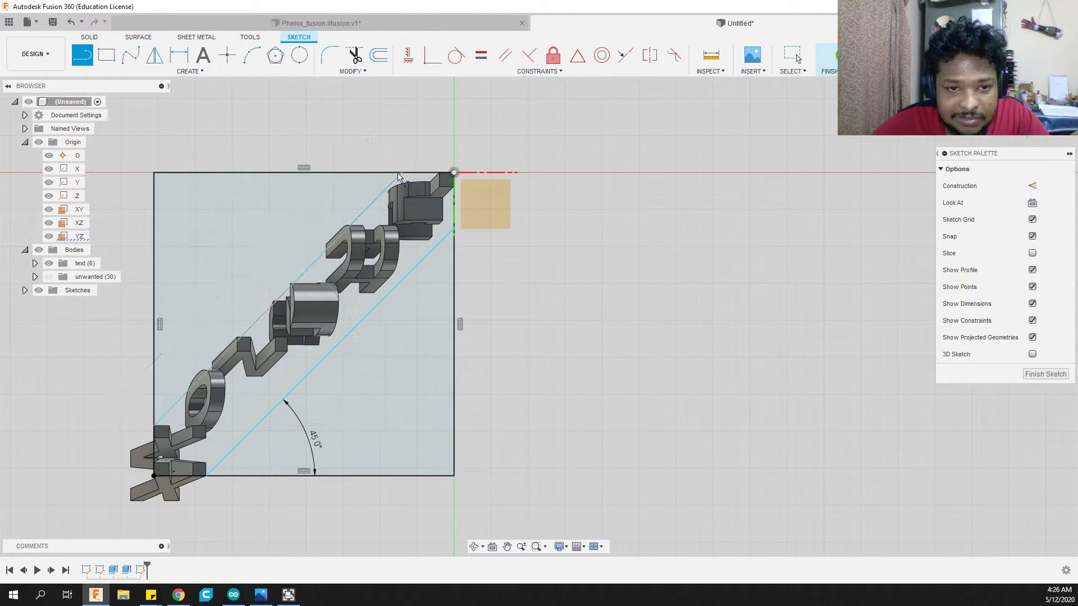
pyautogui.press('Escape')
# Set the angle between the upper diagonal line and the rectangle's left edge to 45°
pyautogui.click(270, 304)
pyautogui.press('d')
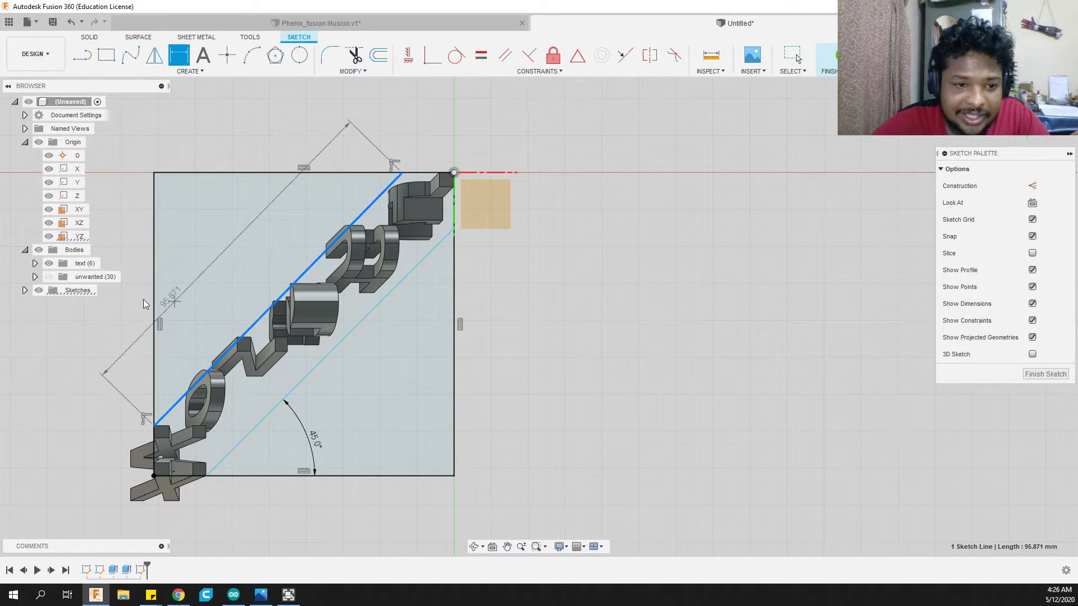
pyautogui.click(155, 303)
pyautogui.click(185, 293)
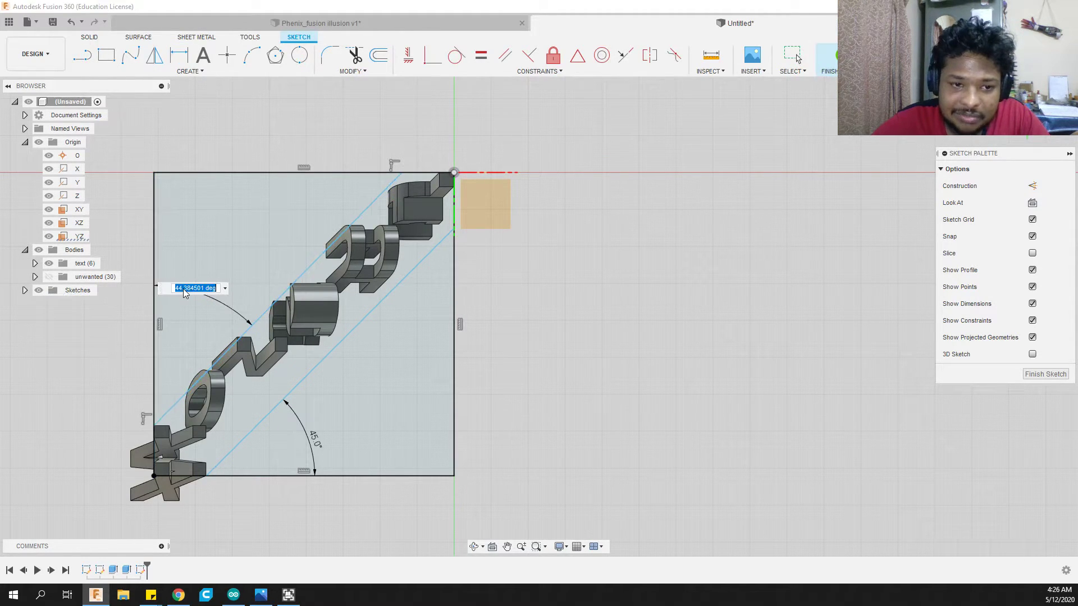
pyautogui.write('45')
pyautogui.press('Return')
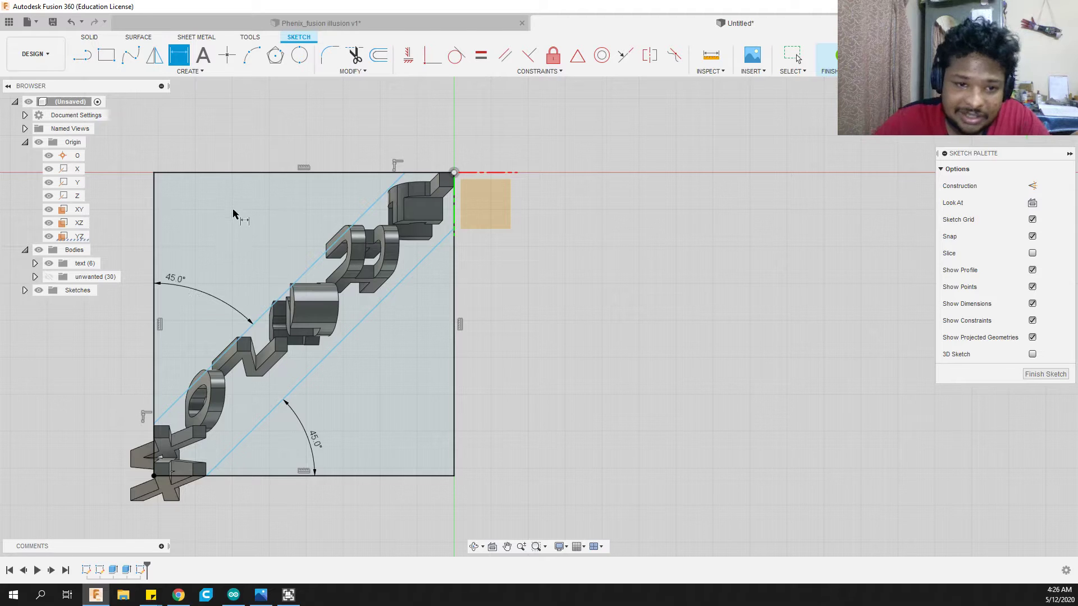
pyautogui.scroll(2, 247, 231)
pyautogui.scroll(-2, 475, 250)
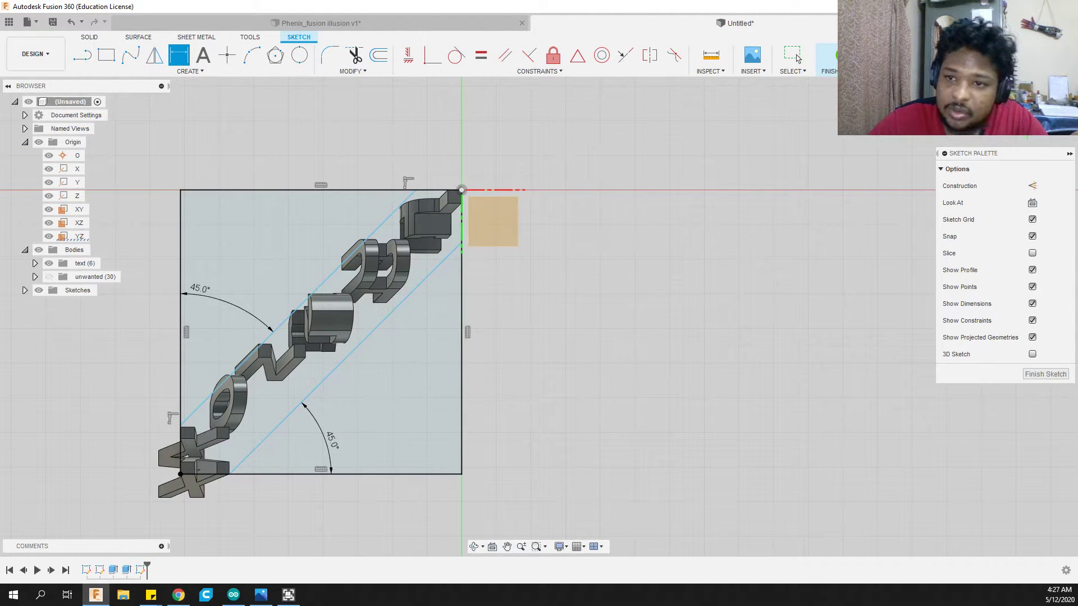
# Finish the sketch and extrude the diagonal strip beneath the letters by -5 mm as a new body
pyautogui.click(830, 55)
pyautogui.moveTo(596, 247)
pyautogui.keyDown('shift'); pyautogui.mouseDown(button='middle')
pyautogui.moveTo(657, 200)
pyautogui.moveTo(601, 238)
pyautogui.moveTo(656, 236)
pyautogui.moveTo(613, 286)
pyautogui.moveTo(613, 371)
pyautogui.moveTo(638, 361)
pyautogui.moveTo(613, 233)
pyautogui.mouseUp(button='middle'); pyautogui.keyUp('shift')
pyautogui.scroll(2, 233, 385)
pyautogui.click(233, 385)
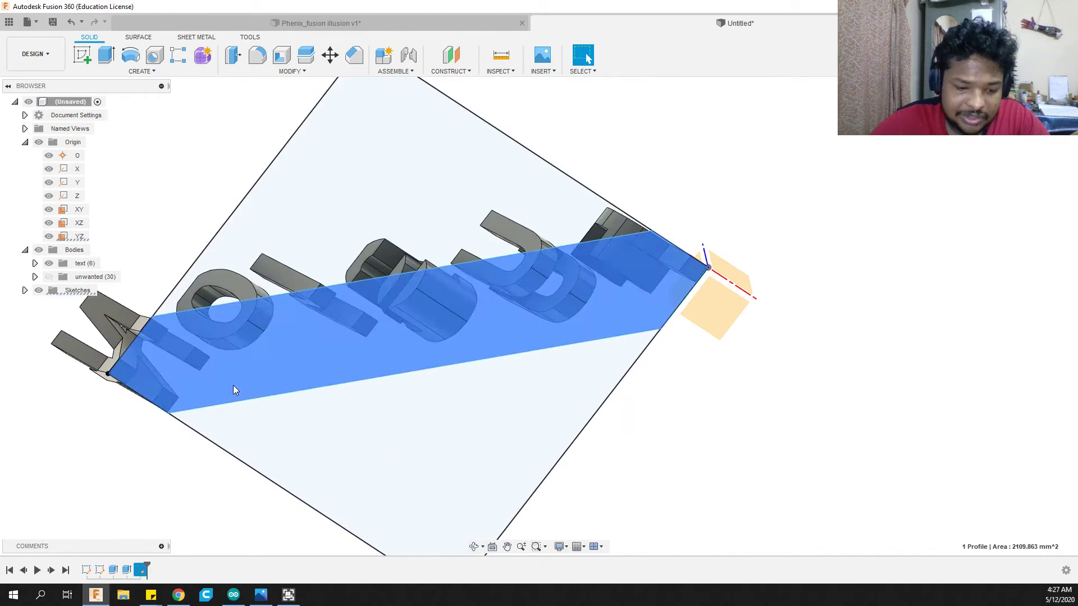
pyautogui.press('e')
pyautogui.scroll(-2, 319, 354)
pyautogui.keyDown('shift'); pyautogui.moveTo(319, 354); pyautogui.dragTo(377, 327, button='middle'); pyautogui.keyUp('shift')
pyautogui.keyDown('shift'); pyautogui.moveTo(487, 391); pyautogui.dragTo(458, 380, button='middle'); pyautogui.keyUp('shift')
pyautogui.moveTo(384, 320); pyautogui.dragTo(404, 328)
pyautogui.keyDown('shift'); pyautogui.moveTo(586, 344); pyautogui.dragTo(680, 316, button='middle'); pyautogui.keyUp('shift')
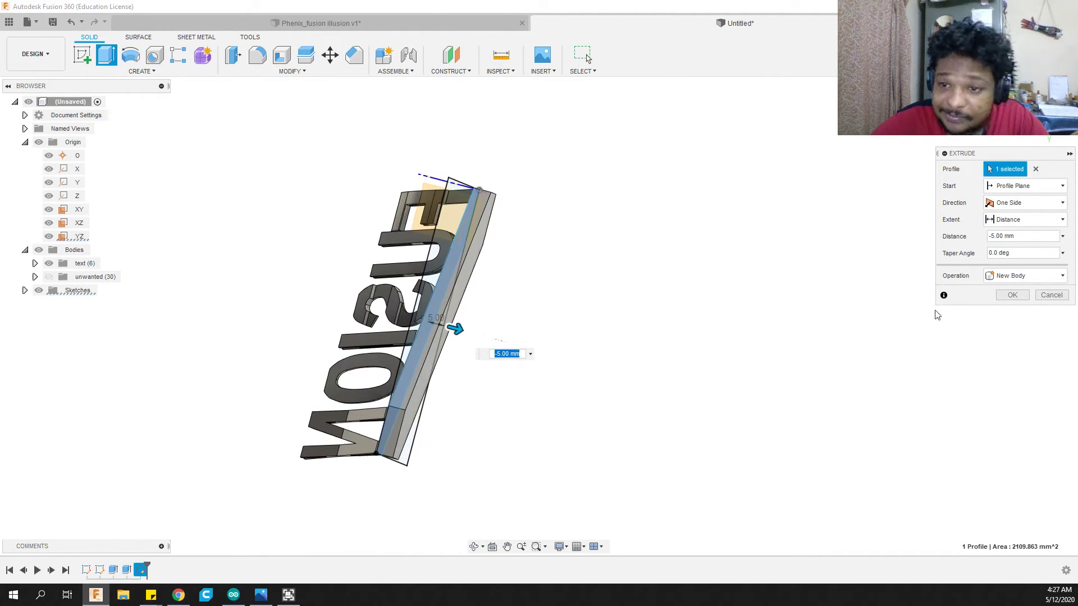
pyautogui.click(1018, 294)
# Extrude the base's top face 2 mm toward the letters with the Join operation
pyautogui.scroll(2, 561, 325)
pyautogui.click(329, 429)
pyautogui.keyDown('shift'); pyautogui.moveTo(328, 429); pyautogui.dragTo(756, 248, button='middle'); pyautogui.keyUp('shift')
pyautogui.click(392, 420)
pyautogui.press('e')
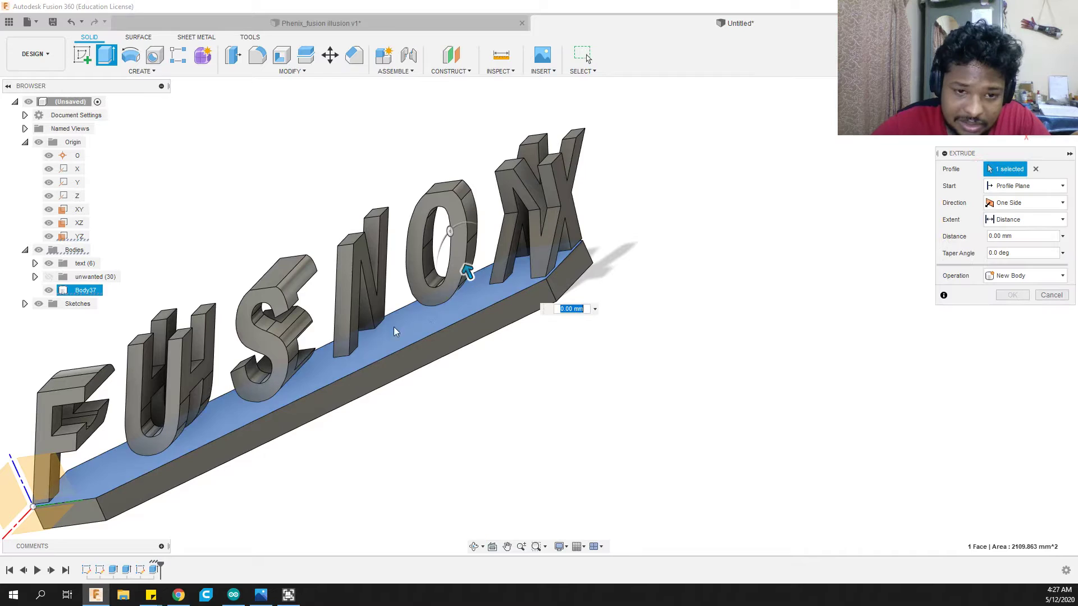
pyautogui.moveTo(468, 273); pyautogui.dragTo(466, 275)
pyautogui.keyDown('shift'); pyautogui.moveTo(180, 377); pyautogui.dragTo(156, 397, button='middle'); pyautogui.keyUp('shift')
pyautogui.scroll(5, 430, 308)
pyautogui.scroll(-3, 429, 308)
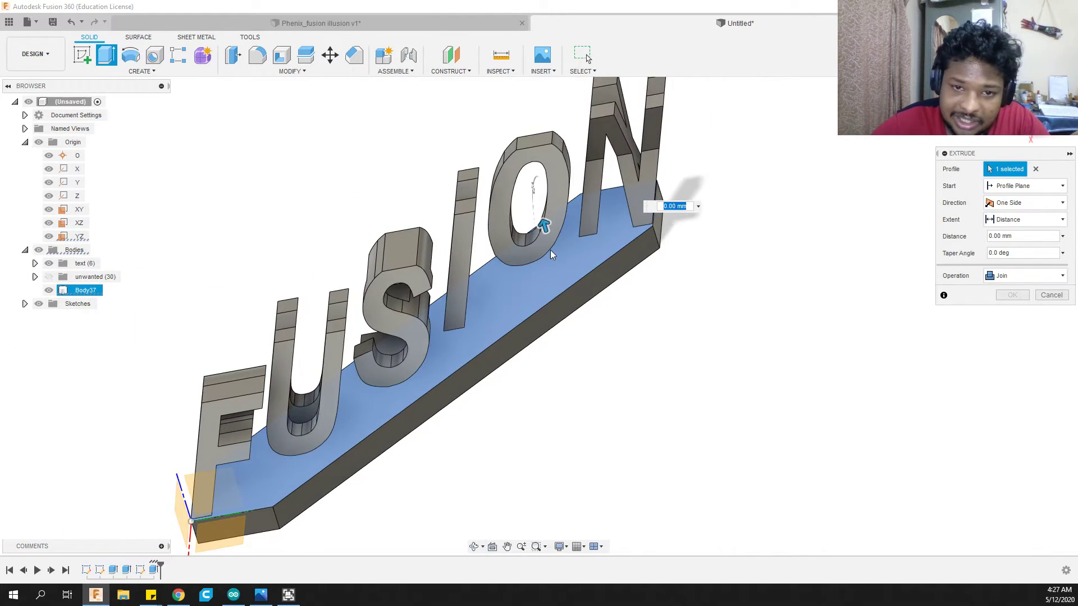
pyautogui.moveTo(544, 229); pyautogui.dragTo(581, 224)
pyautogui.keyDown('shift'); pyautogui.moveTo(582, 225); pyautogui.dragTo(618, 254, button='middle'); pyautogui.keyUp('shift')
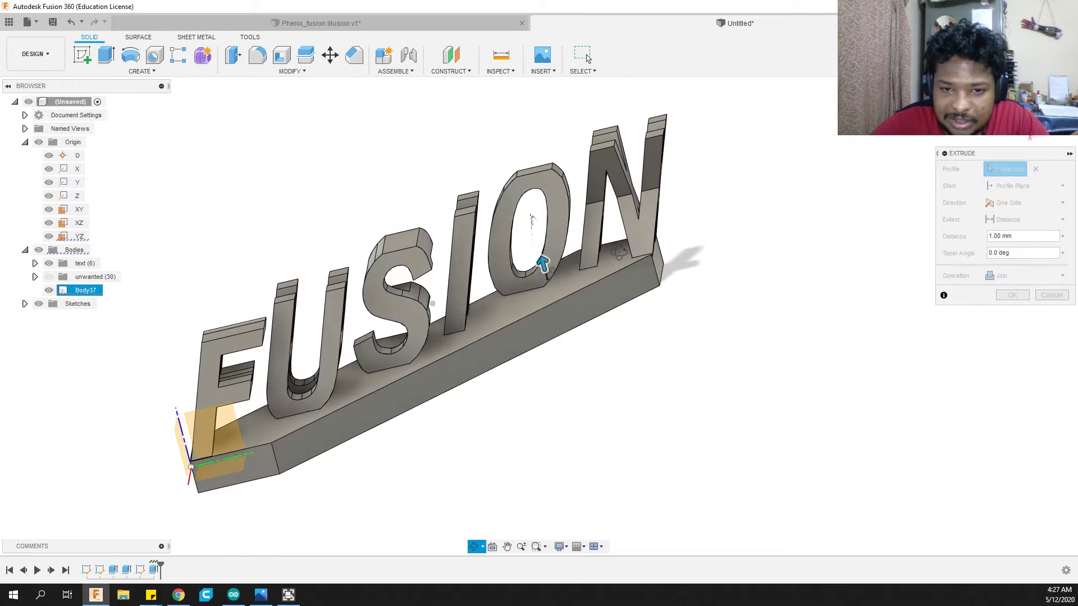
pyautogui.write('2')
pyautogui.press('Return')
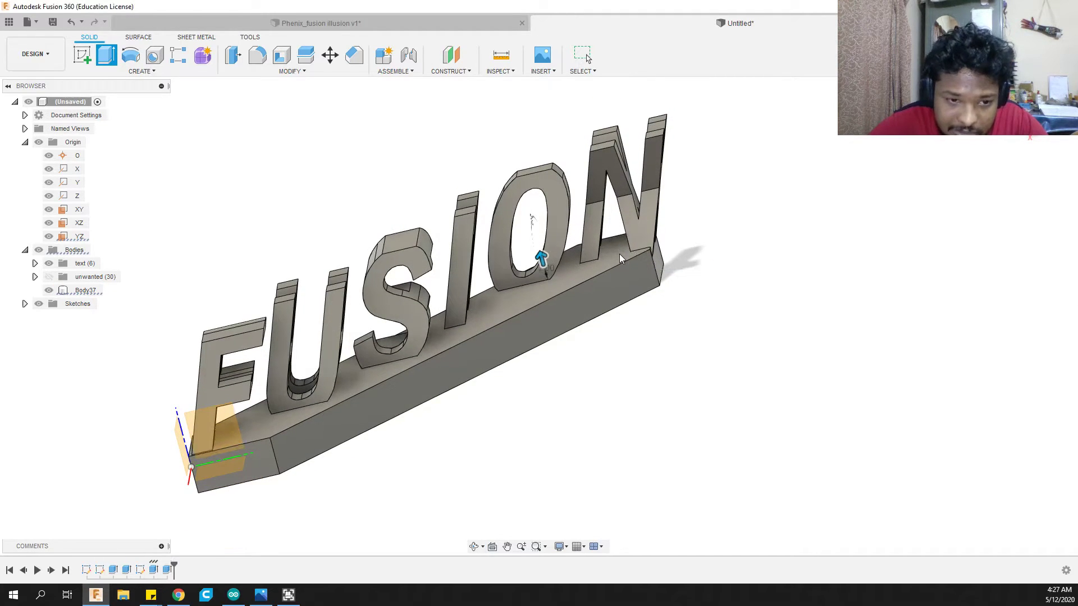
# Edit the base's first extrusion and set its distance to -3 mm
pyautogui.scroll(-2, 698, 318)
pyautogui.moveTo(698, 318); pyautogui.dragTo(695, 286, button='middle')
pyautogui.press('Escape')
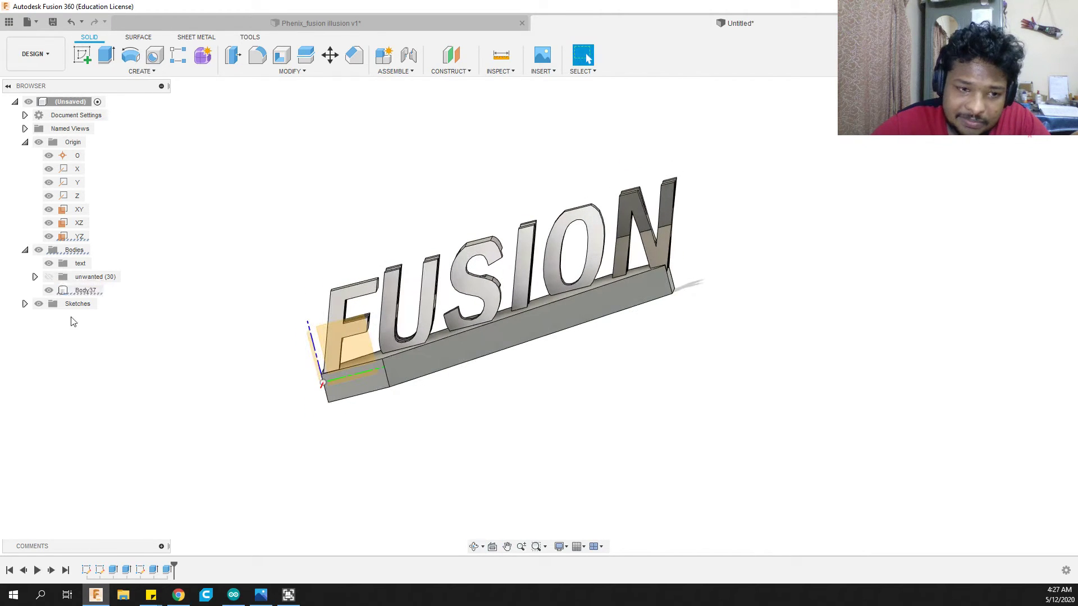
pyautogui.doubleClick(154, 570)
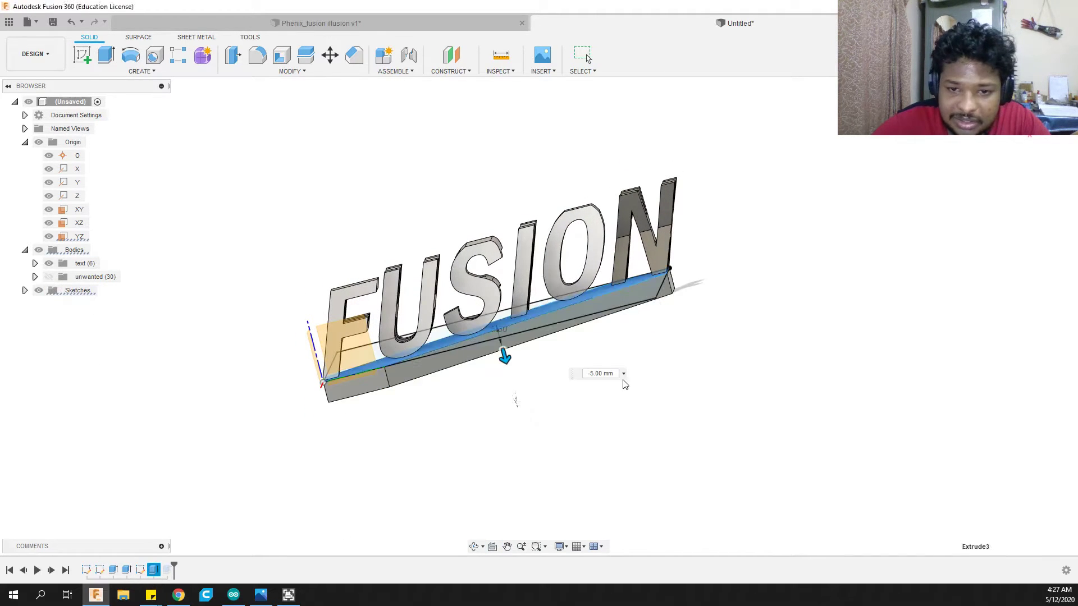
pyautogui.moveTo(504, 357); pyautogui.dragTo(504, 356)
pyautogui.write('-')
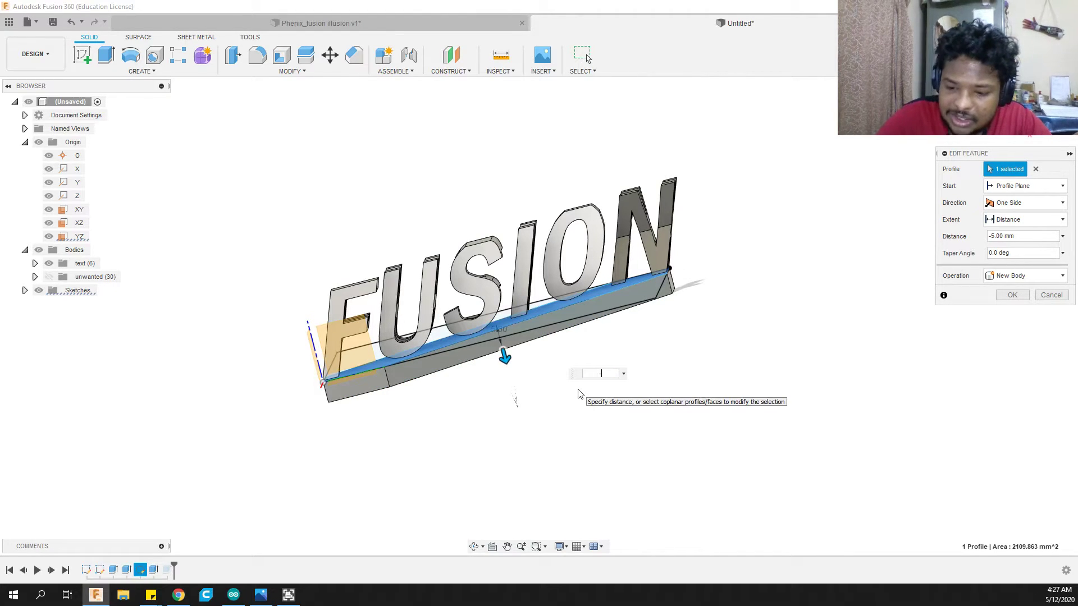
pyautogui.write('3')
pyautogui.press('Return')
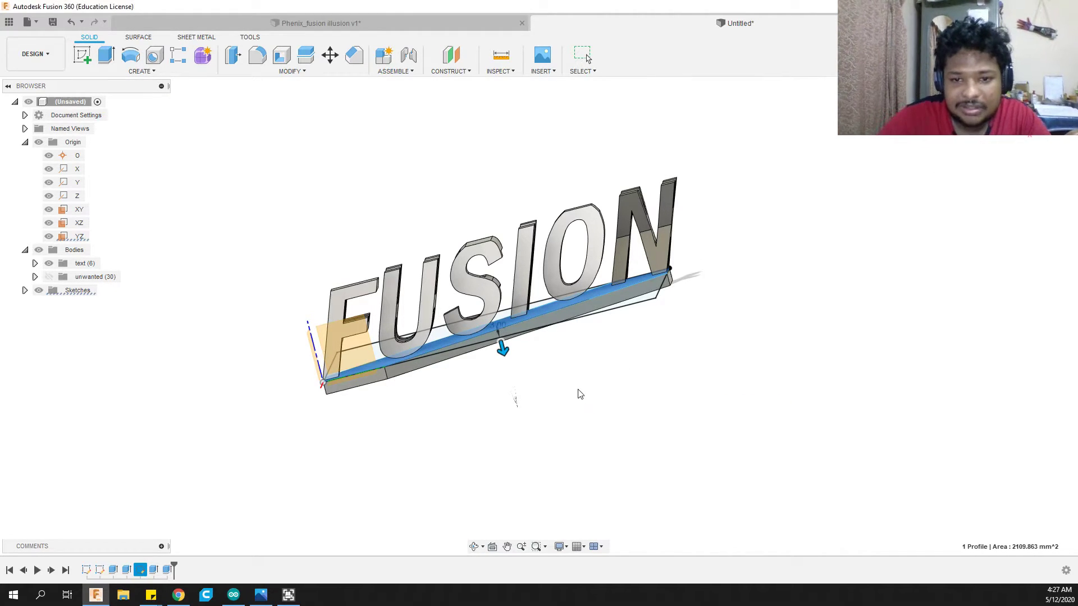
pyautogui.keyDown('shift'); pyautogui.moveTo(770, 299); pyautogui.dragTo(676, 325, button='middle'); pyautogui.keyUp('shift')
pyautogui.press('Escape')
# Open the base sketch, Sketch3, for editing
pyautogui.click(52, 292)
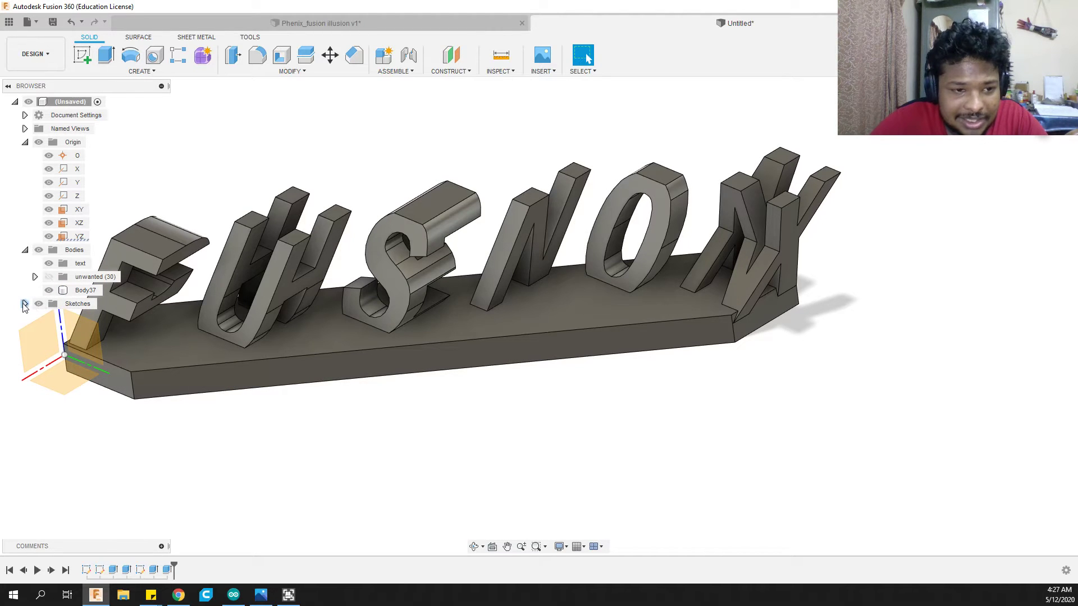
pyautogui.click(25, 304)
pyautogui.doubleClick(82, 345)
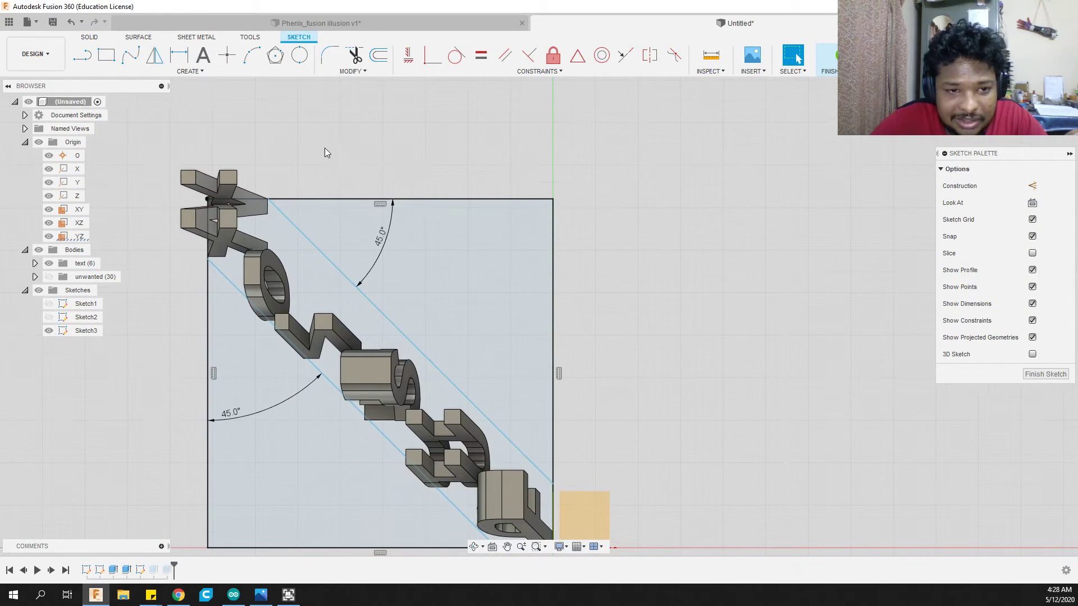
pyautogui.click(378, 54)
pyautogui.click(321, 248)
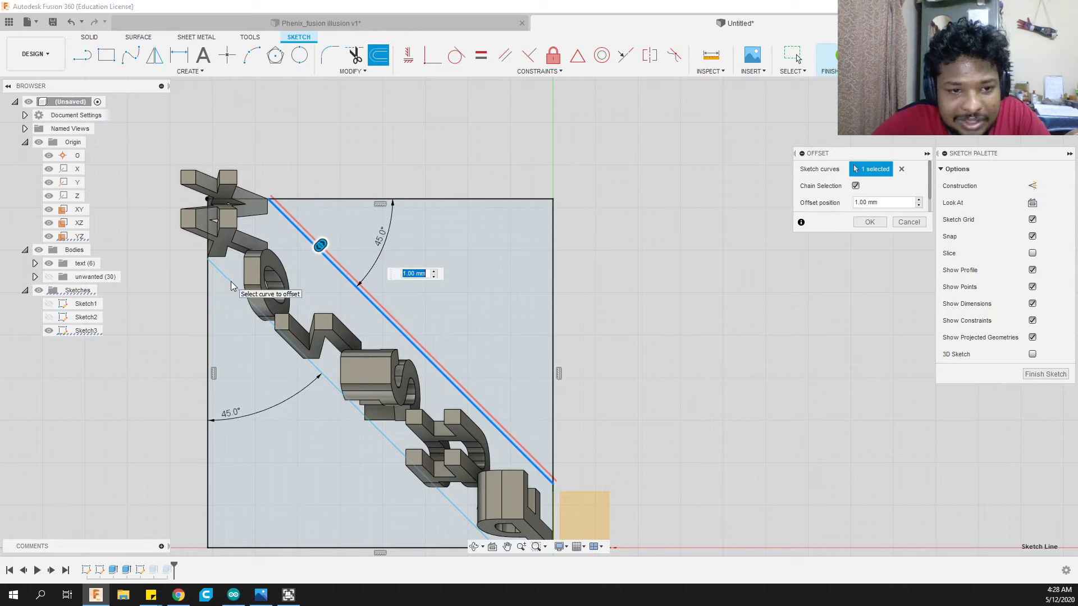
pyautogui.press('Escape')
# Delete the four edges of the rectangle around the letters, keeping the two 45° diagonal lines
pyautogui.scroll(5, 230, 280)
pyautogui.click(189, 293)
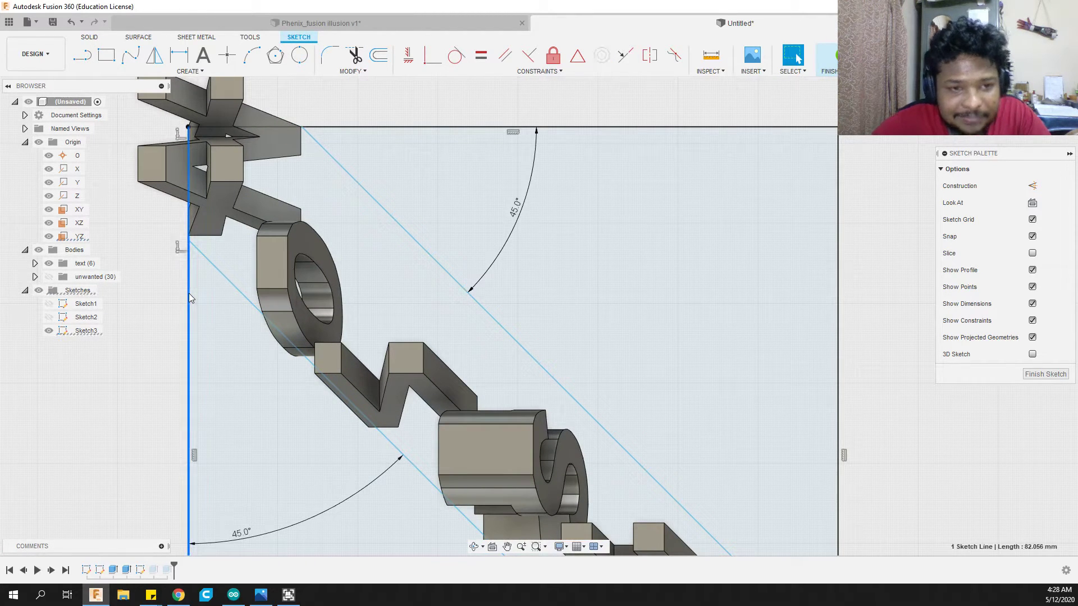
pyautogui.scroll(-6, 242, 168)
pyautogui.scroll(2, 281, 180)
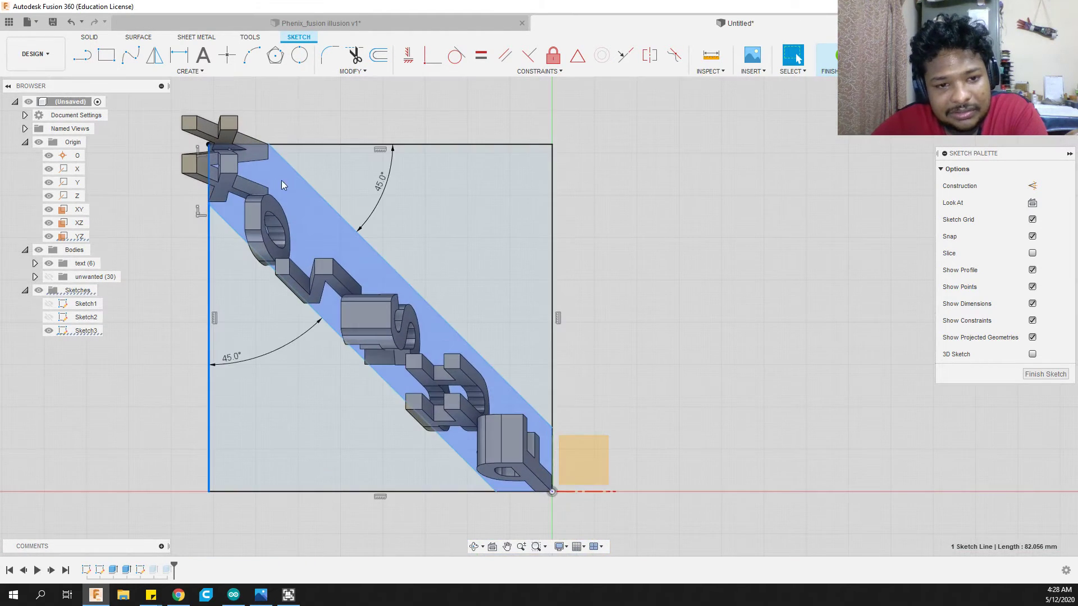
pyautogui.press('Delete')
pyautogui.click(326, 144)
pyautogui.press('Delete')
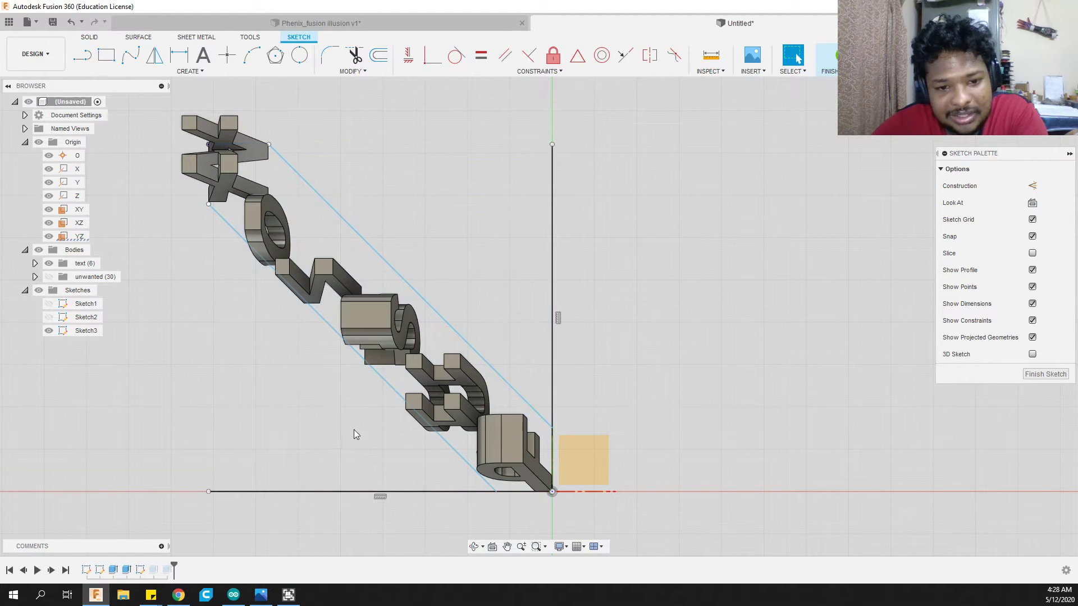
pyautogui.click(372, 493)
pyautogui.press('Delete')
pyautogui.click(552, 362)
pyautogui.press('Delete')
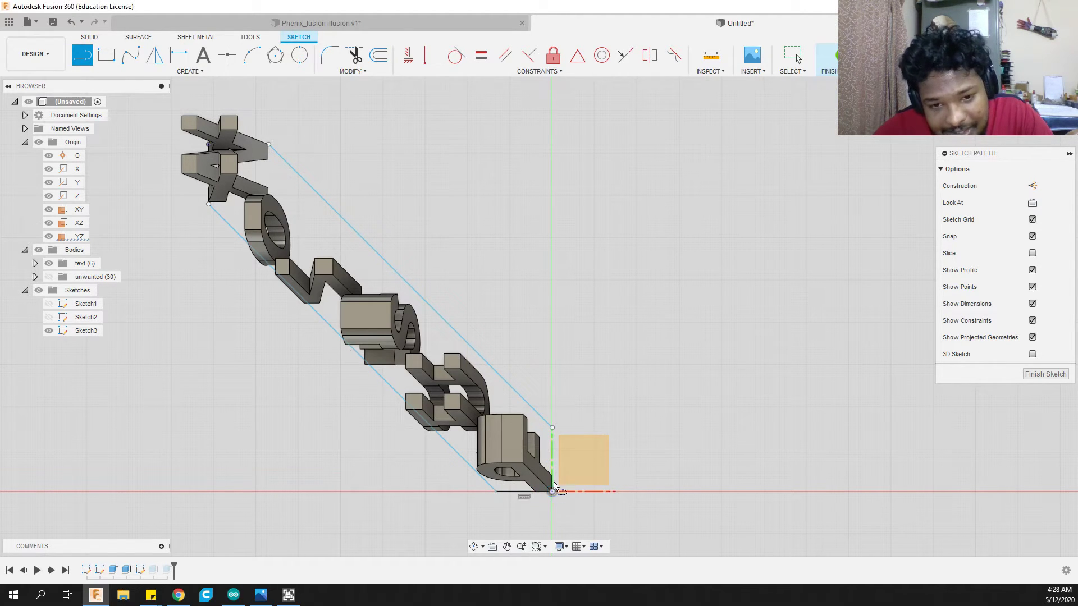
# Draw short horizontal and vertical lines joining the two diagonals, closing the strip at the origin end and at the opposite end
pyautogui.scroll(3, 556, 494)
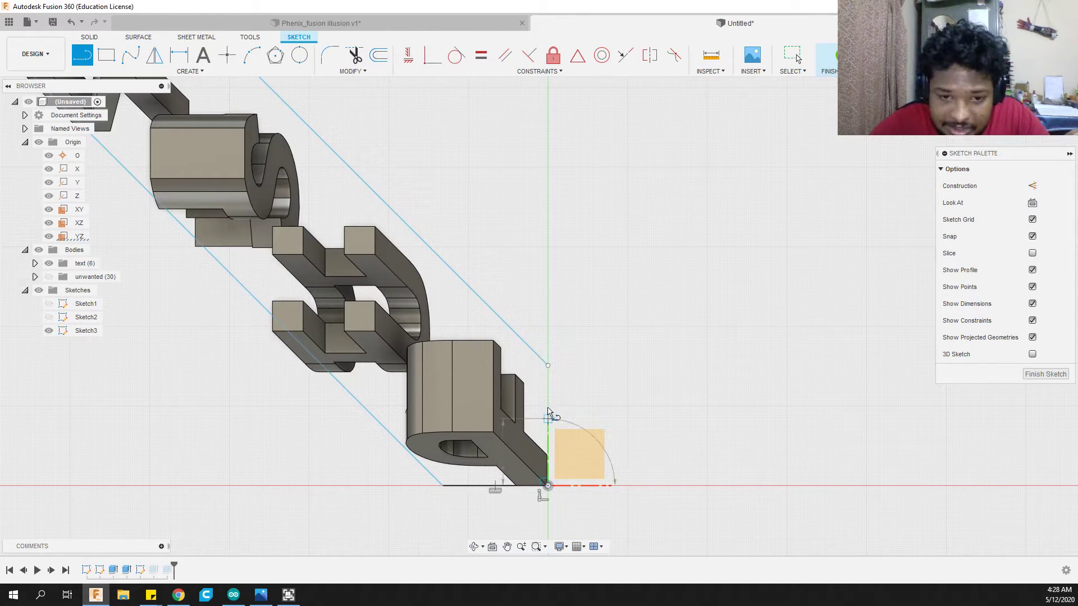
pyautogui.click(547, 366)
pyautogui.scroll(-4, 698, 469)
pyautogui.scroll(2, 285, 196)
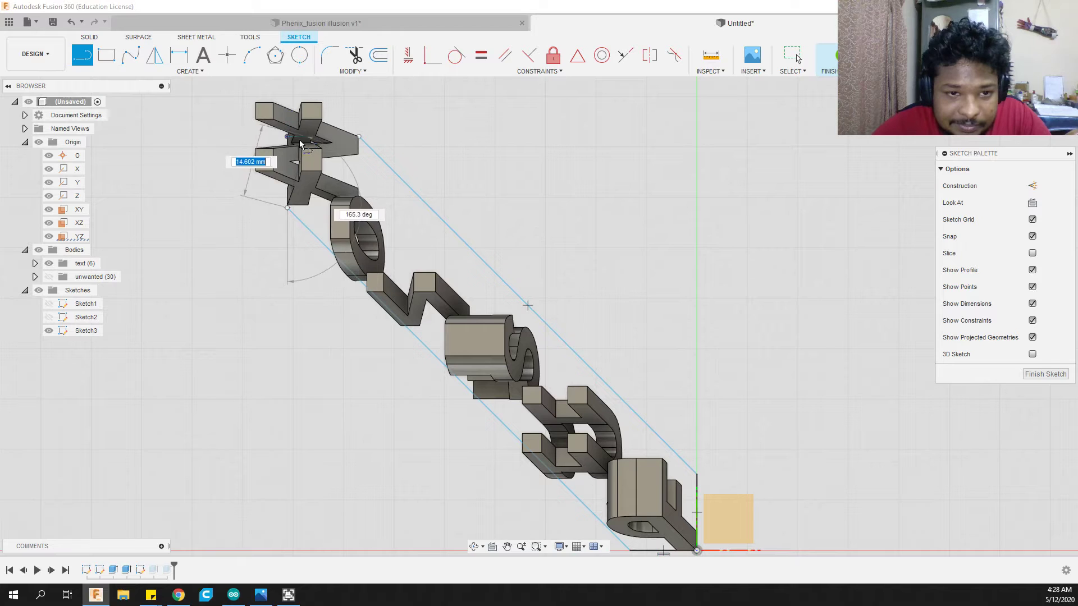
pyautogui.scroll(-2, 299, 209)
pyautogui.scroll(-2, 491, 313)
pyautogui.scroll(5, 360, 213)
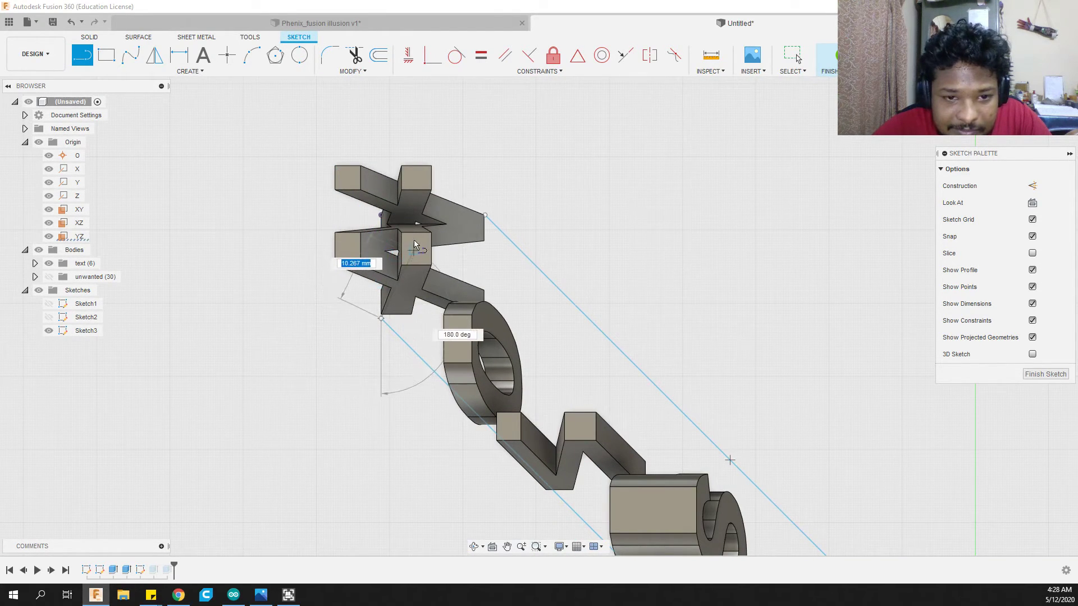
pyautogui.scroll(-1, 393, 236)
pyautogui.scroll(4, 348, 222)
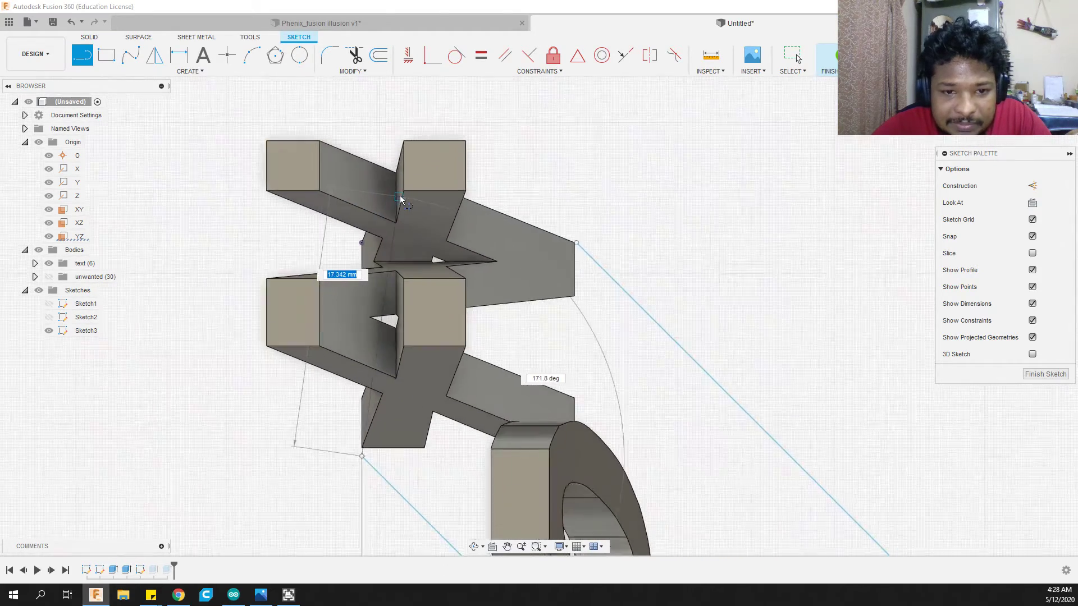
pyautogui.scroll(-2, 337, 308)
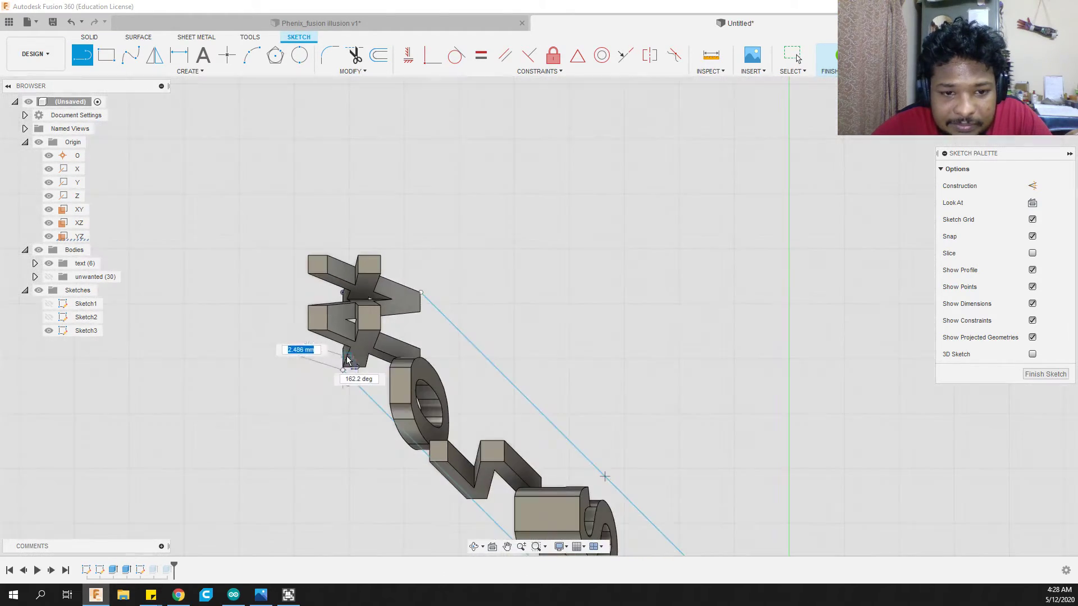
pyautogui.scroll(1, 345, 306)
pyautogui.click(348, 307)
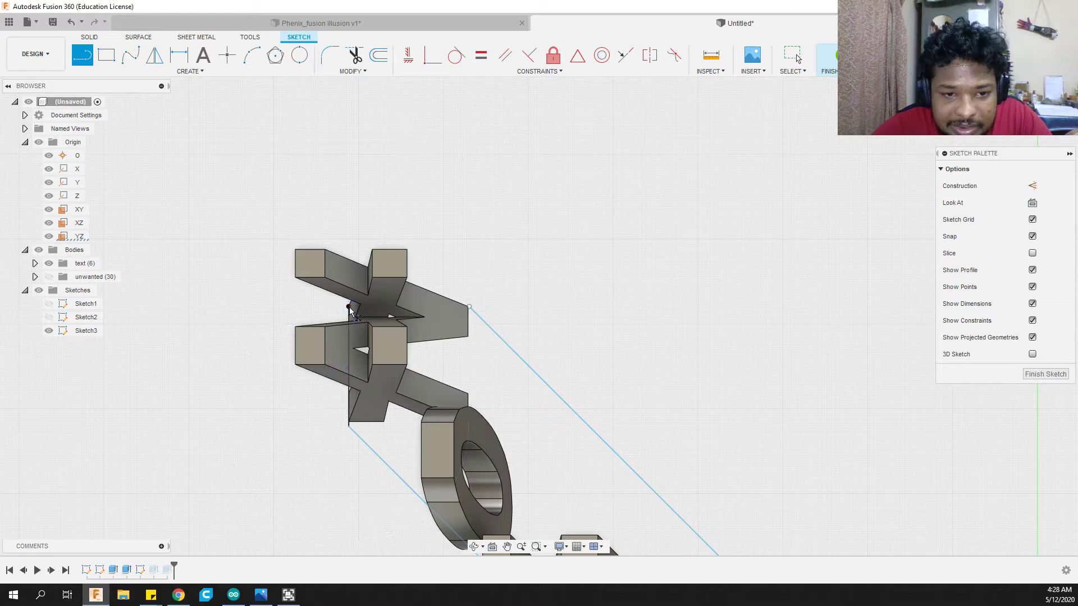
pyautogui.click(470, 307)
pyautogui.scroll(-2, 407, 306)
pyautogui.scroll(-2, 496, 239)
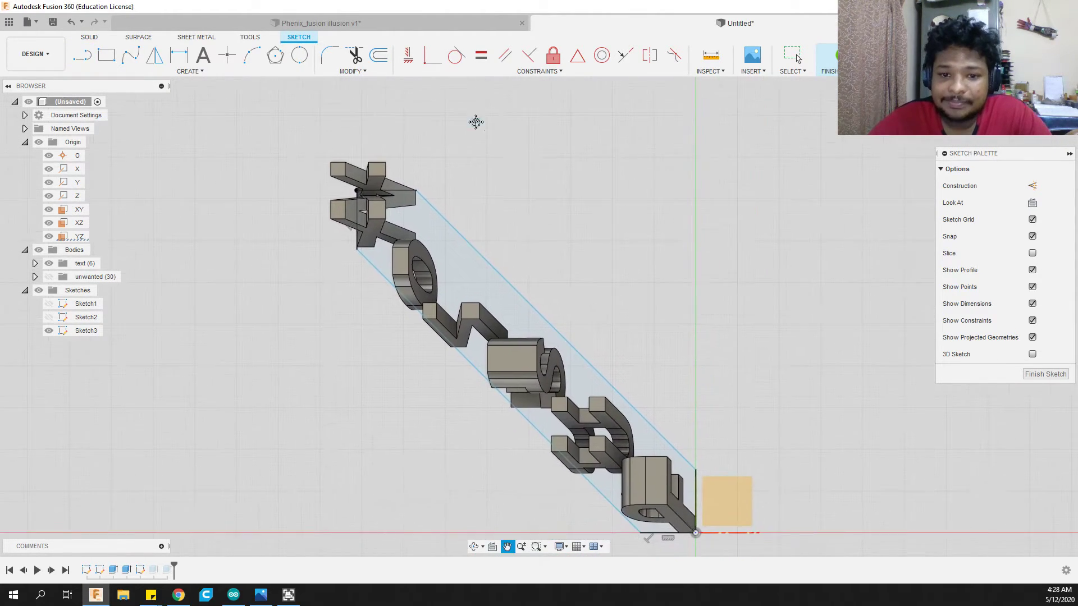
# Offset the closed strip outline 5 mm outward
pyautogui.scroll(2, 528, 288)
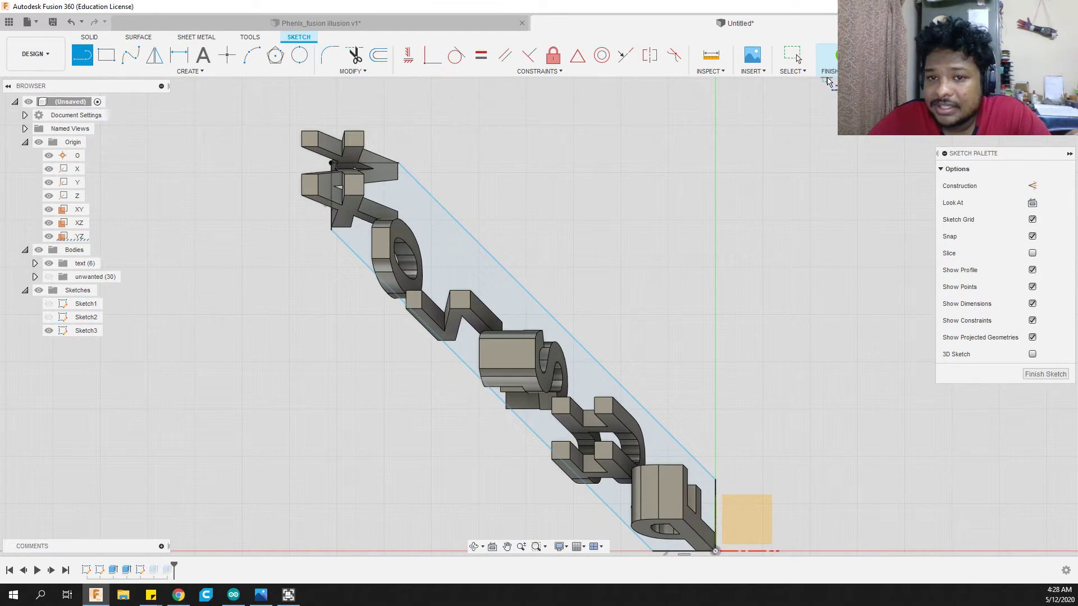
pyautogui.scroll(1, 559, 180)
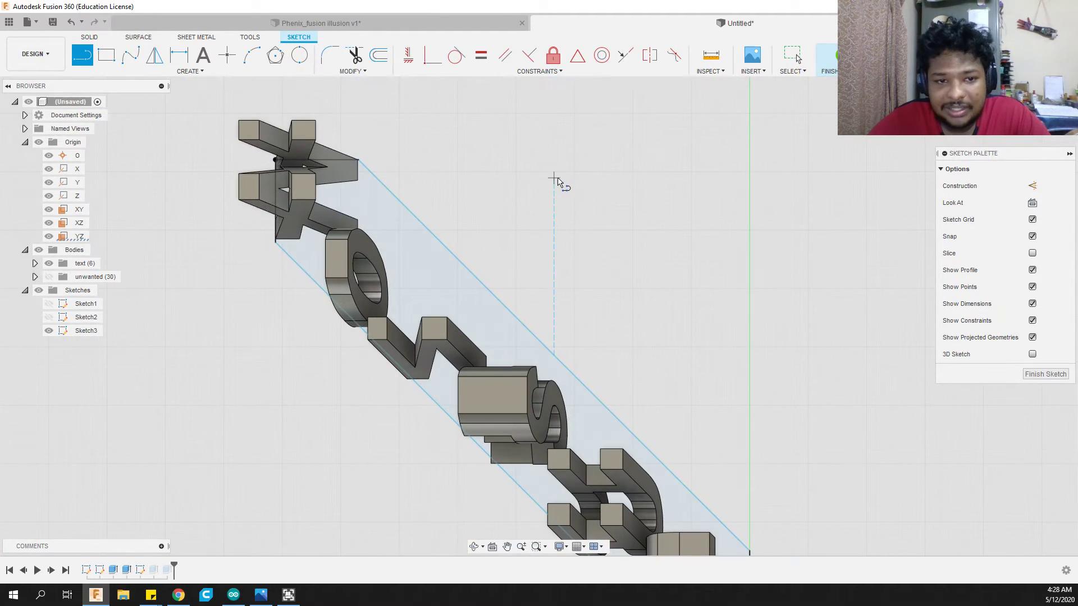
pyautogui.press('o')
pyautogui.click(476, 277)
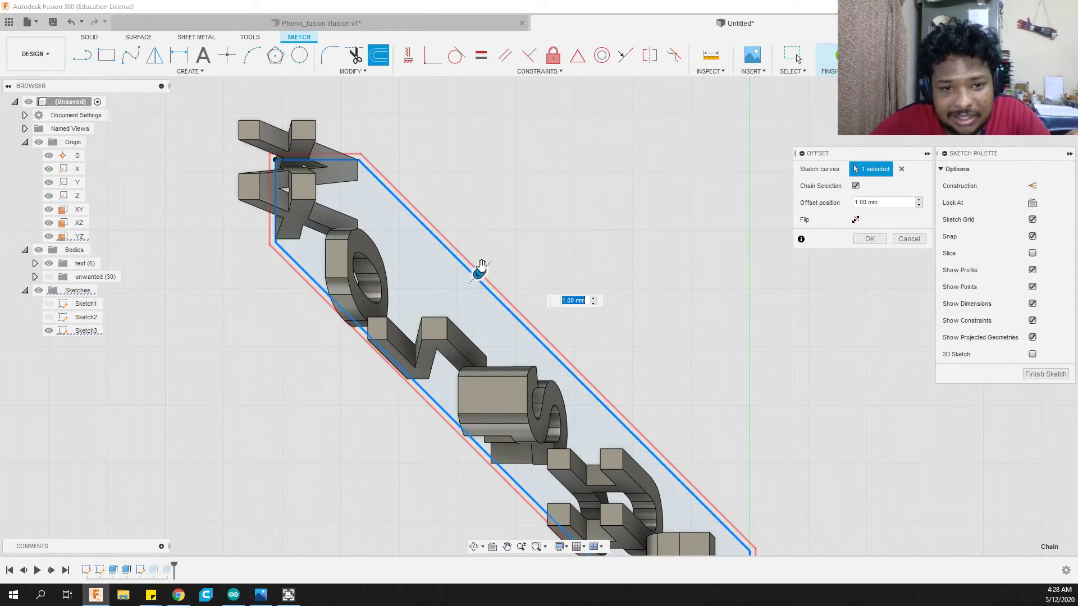
pyautogui.moveTo(489, 264); pyautogui.dragTo(497, 257)
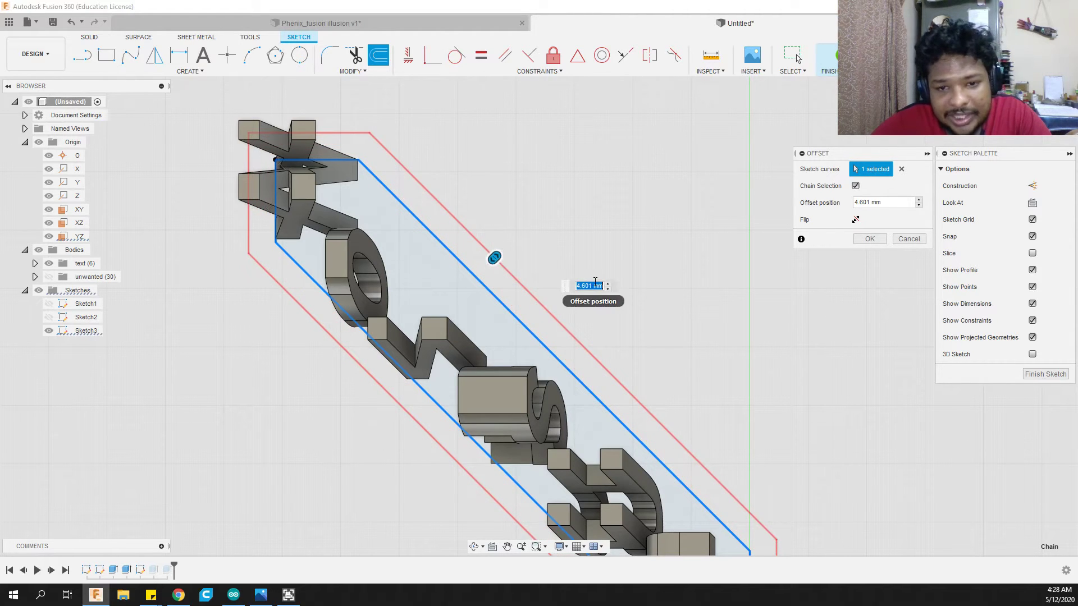
pyautogui.write('5')
pyautogui.press('Return')
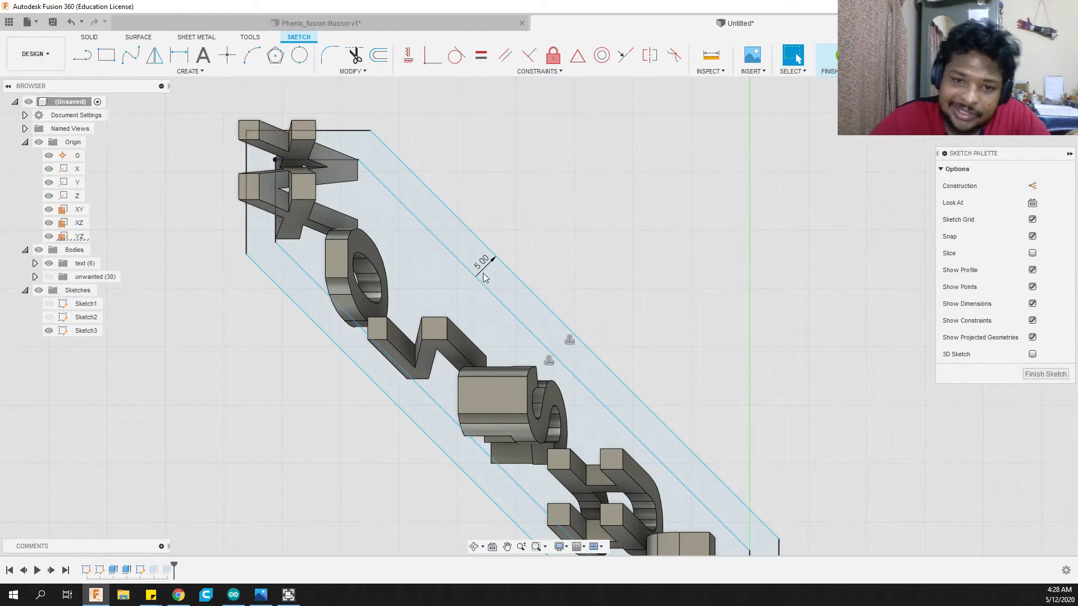
pyautogui.scroll(-3, 500, 268)
# Finish the sketch and delete the two existing base extrusions
pyautogui.click(829, 56)
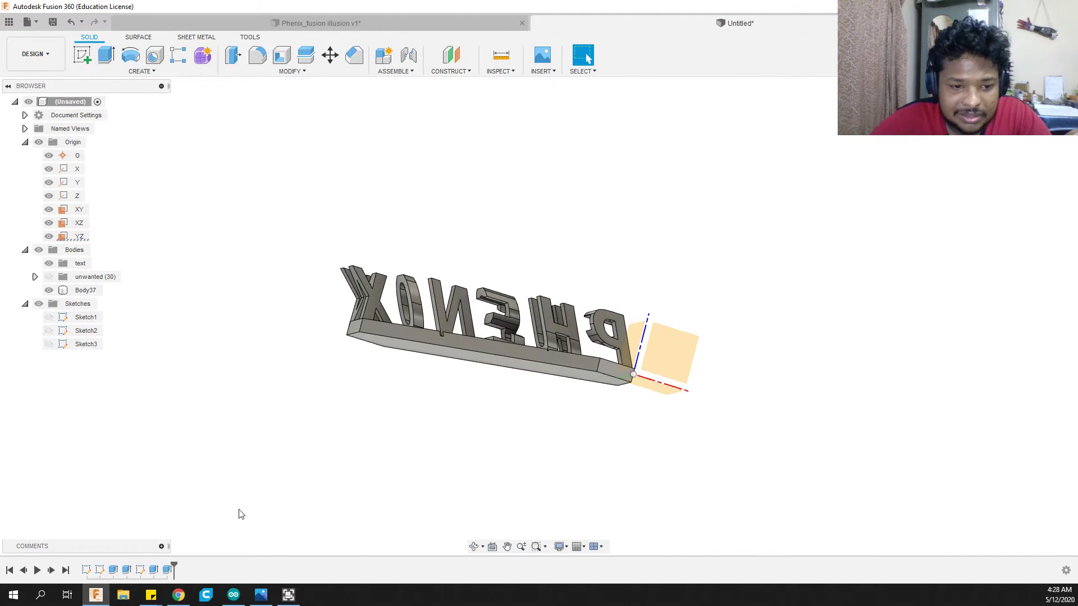
pyautogui.click(158, 571)
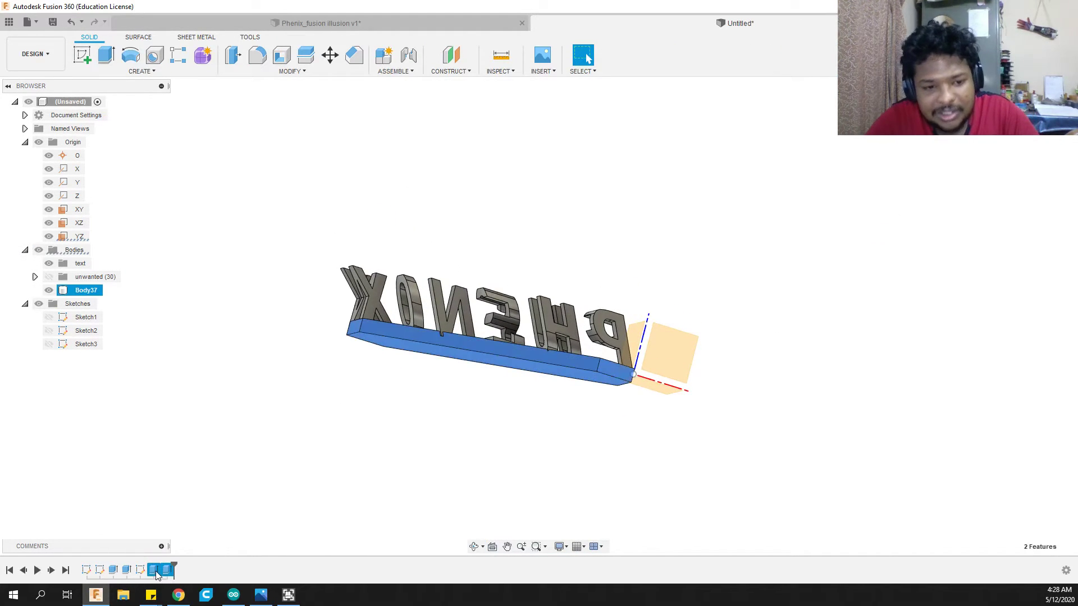
pyautogui.press('Delete')
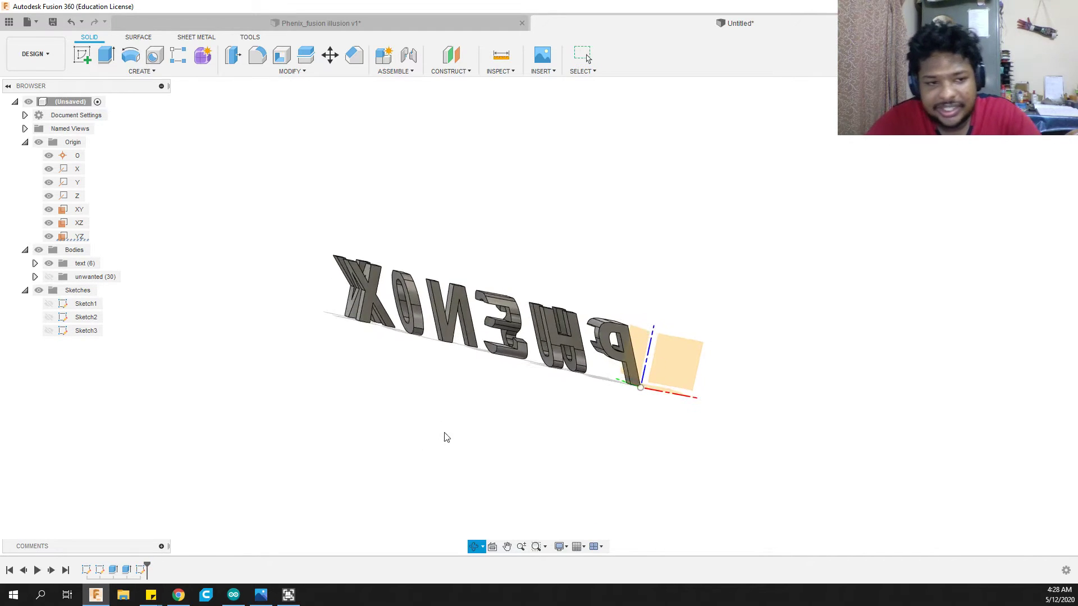
# Show Sketch3 and extrude both strip profiles by -3 mm, away from the letters
pyautogui.click(49, 330)
pyautogui.moveTo(252, 348)
pyautogui.keyDown('shift'); pyautogui.mouseDown(button='middle')
pyautogui.moveTo(402, 353)
pyautogui.moveTo(510, 430)
pyautogui.moveTo(564, 340)
pyautogui.mouseUp(button='middle'); pyautogui.keyUp('shift')
pyautogui.press('e')
pyautogui.click(418, 395)
pyautogui.moveTo(609, 317); pyautogui.dragTo(623, 327)
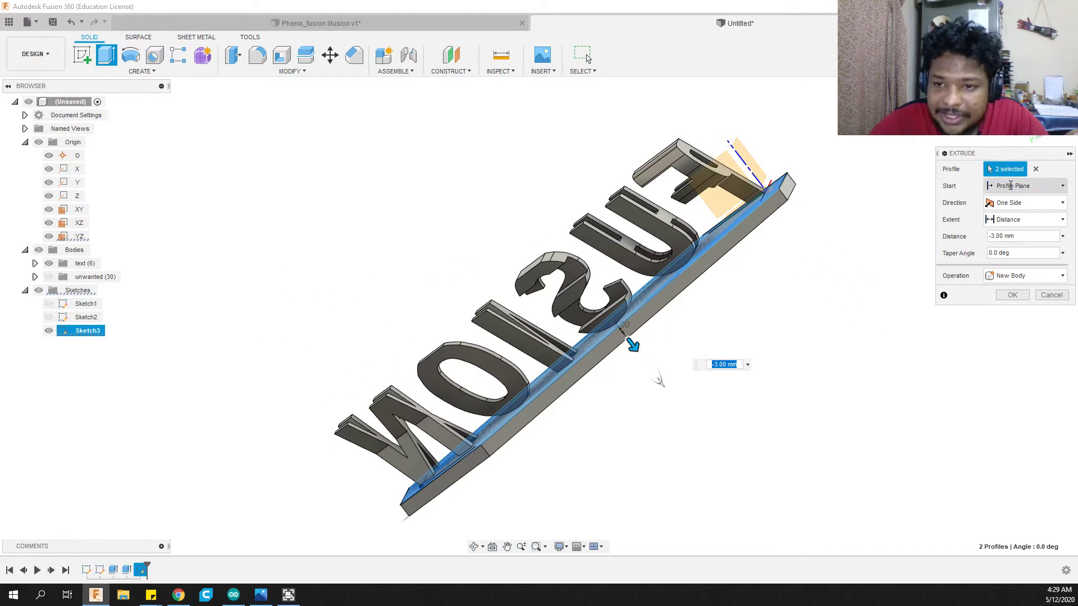
# Make the base extrusion two-sided with -2 mm on side 2, toward the letters, and join it to the letter bodies
pyautogui.click(1010, 203)
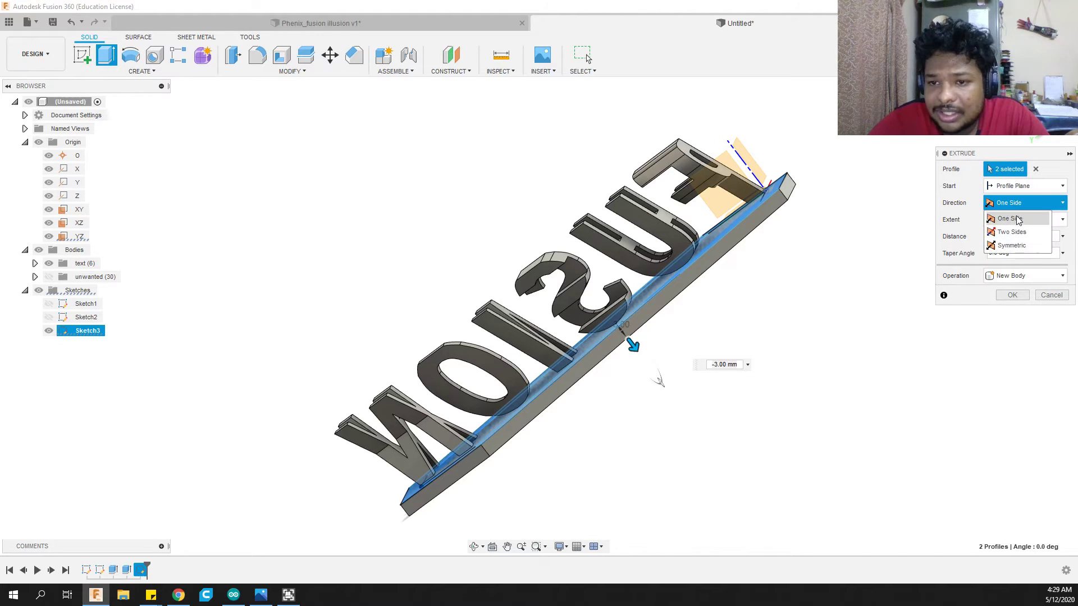
pyautogui.click(1010, 230)
pyautogui.scroll(3, 712, 254)
pyautogui.moveTo(563, 368); pyautogui.dragTo(544, 345)
pyautogui.click(1008, 361)
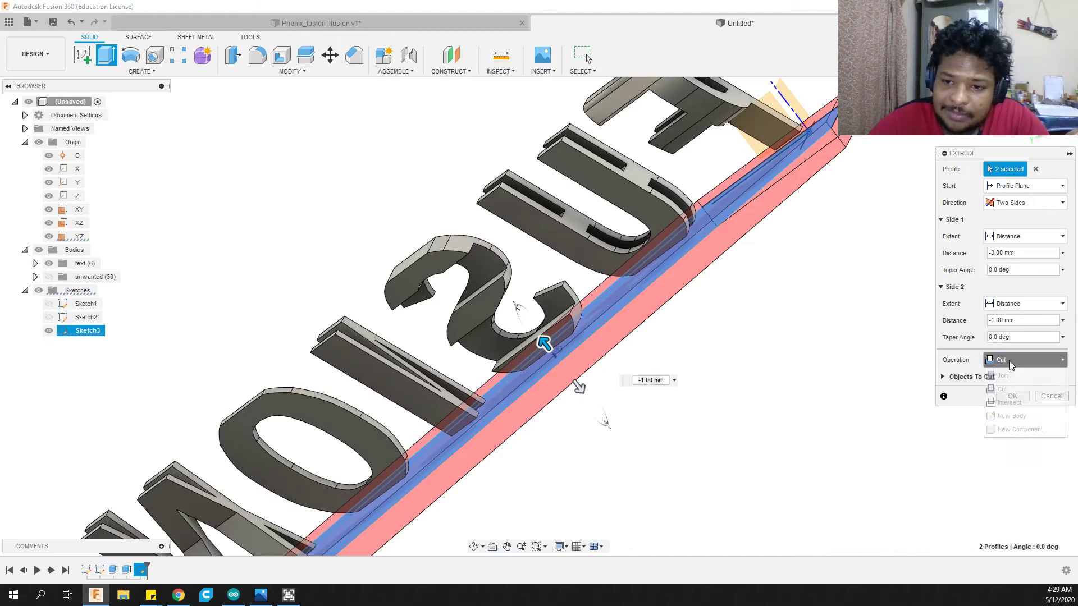
pyautogui.click(1005, 376)
pyautogui.keyDown('shift'); pyautogui.moveTo(794, 351); pyautogui.dragTo(669, 339, button='middle'); pyautogui.keyUp('shift')
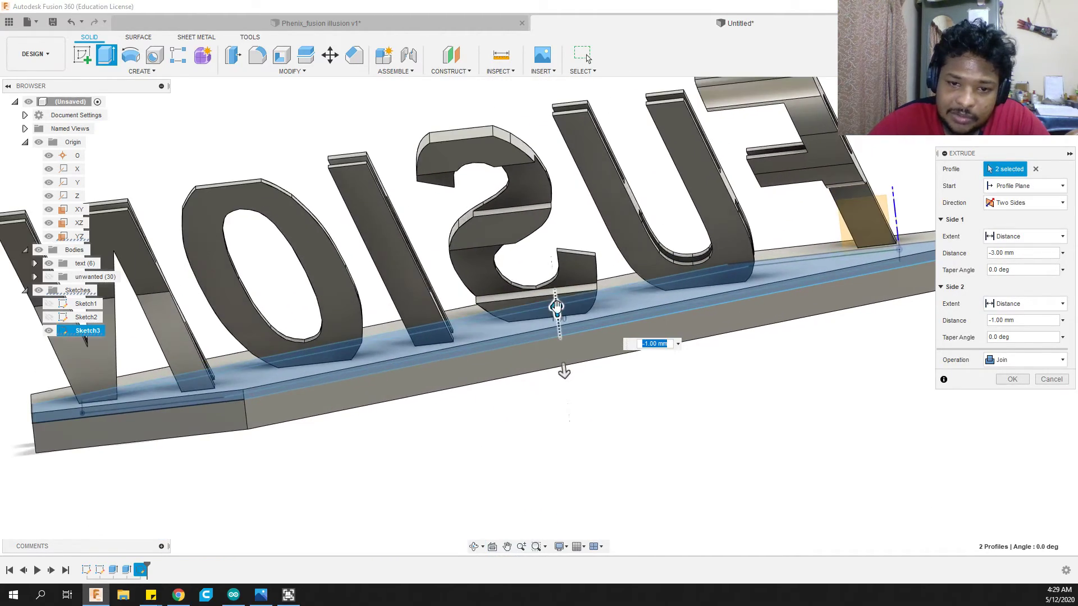
pyautogui.moveTo(556, 306); pyautogui.dragTo(555, 297)
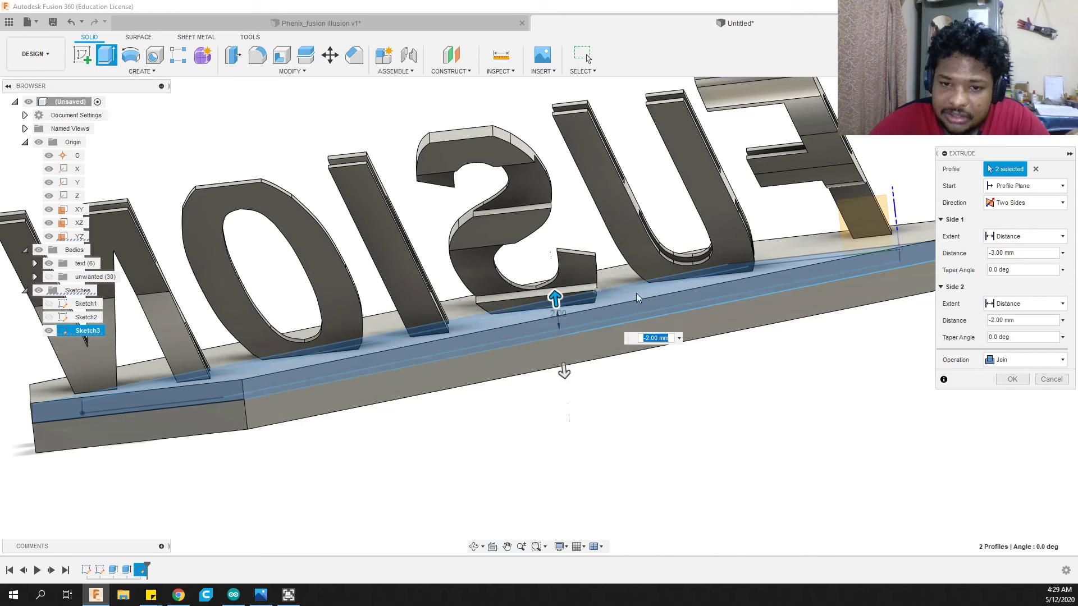
pyautogui.click(1010, 380)
pyautogui.scroll(-5, 887, 512)
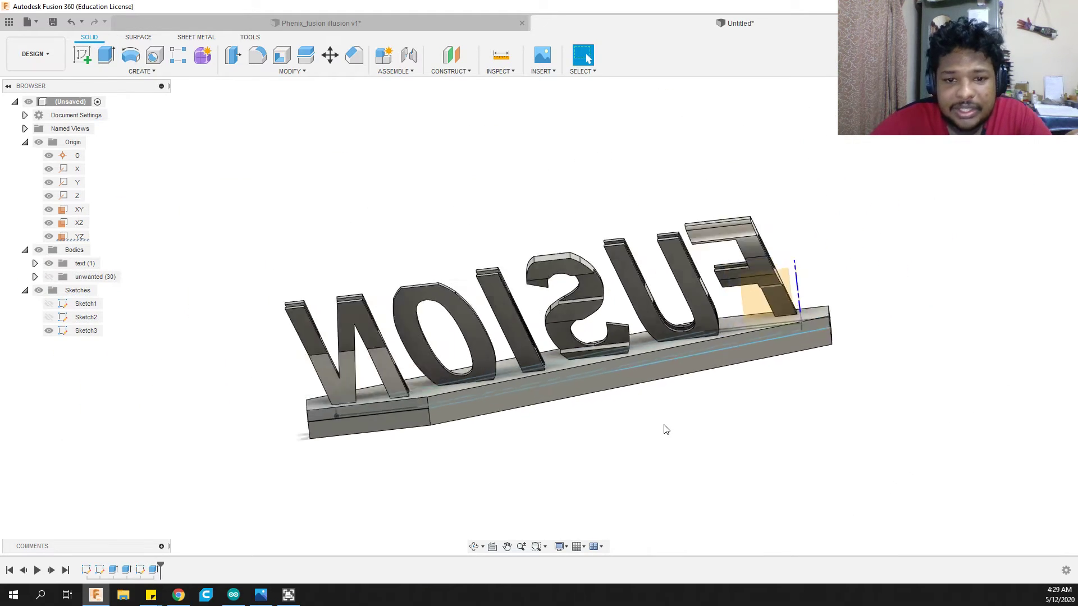
# Hide Sketch3 and expand the text body group to check the joined body
pyautogui.click(49, 330)
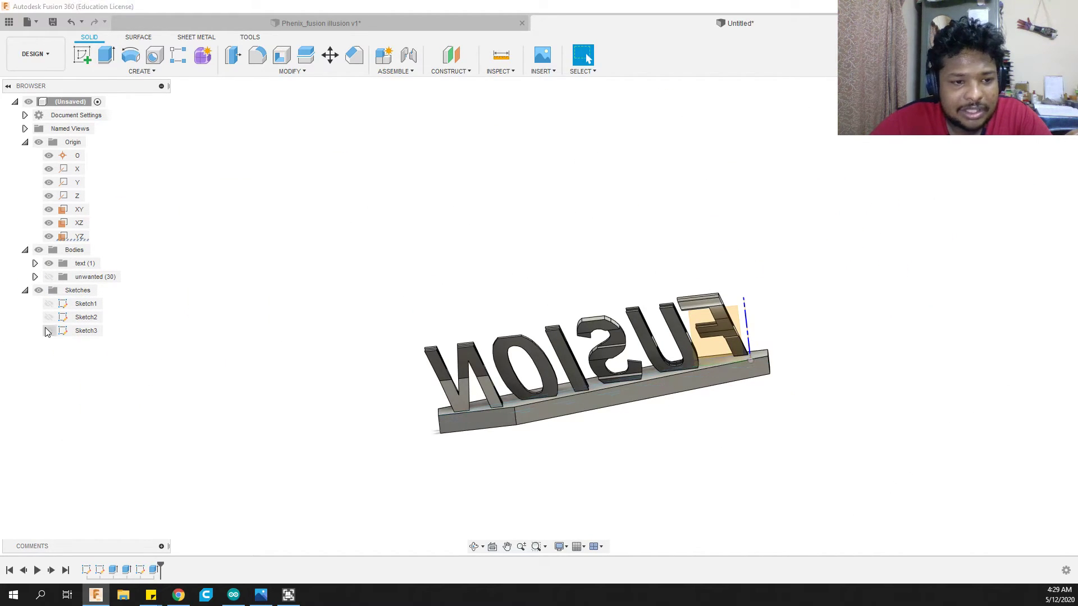
pyautogui.click(25, 251)
pyautogui.click(25, 249)
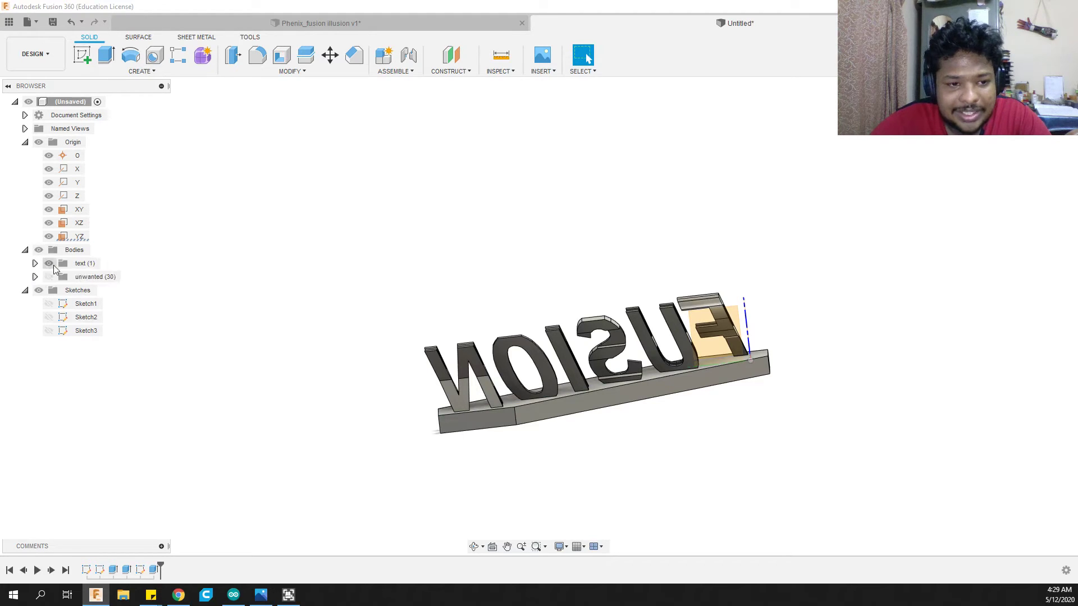
pyautogui.click(35, 263)
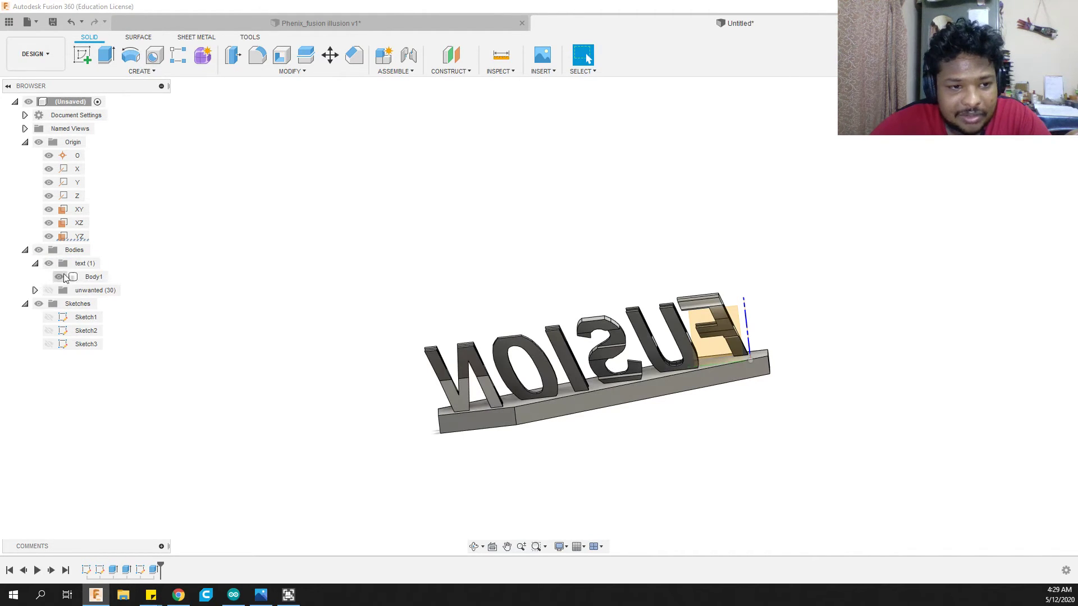
# Apply the Aluminum - Anodized Glossy (Red) appearance to the joined letter-and-base body
pyautogui.click(90, 277)
pyautogui.rightClick(87, 279)
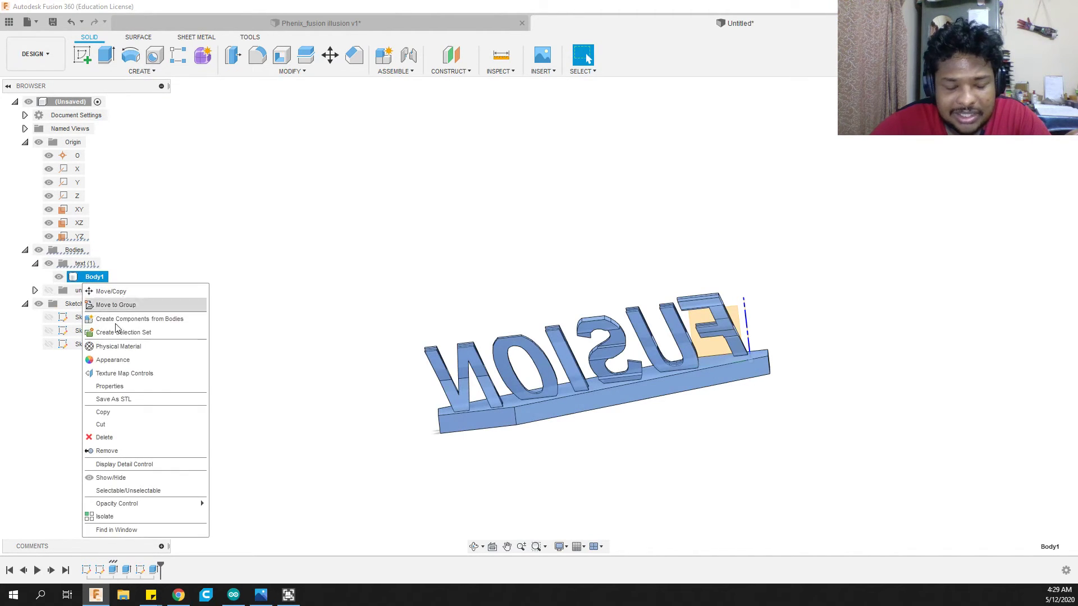
pyautogui.click(141, 360)
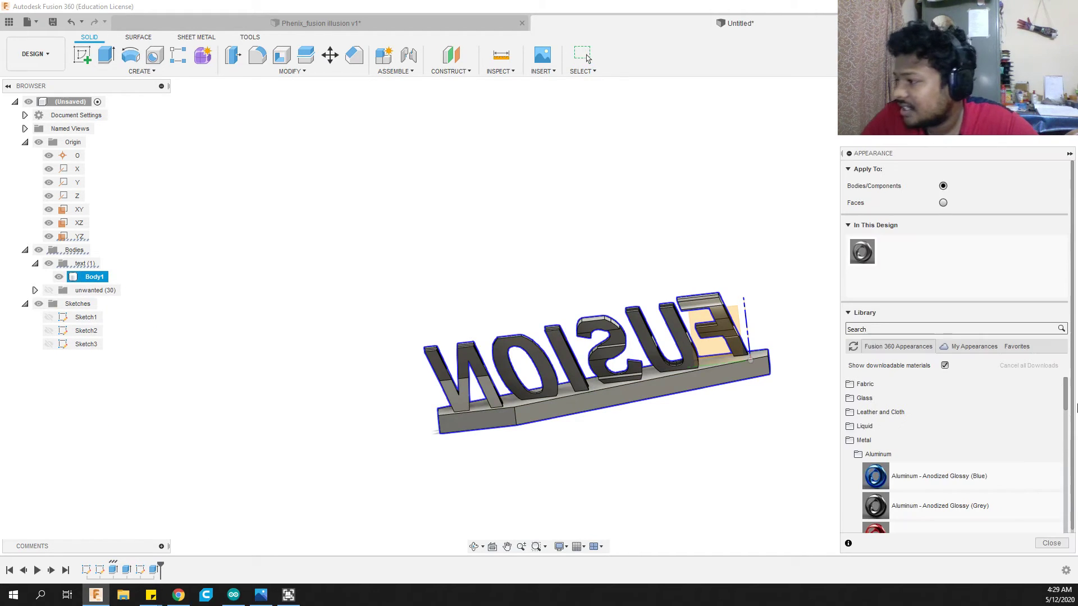
pyautogui.scroll(-2, 1020, 434)
pyautogui.scroll(-5, 920, 441)
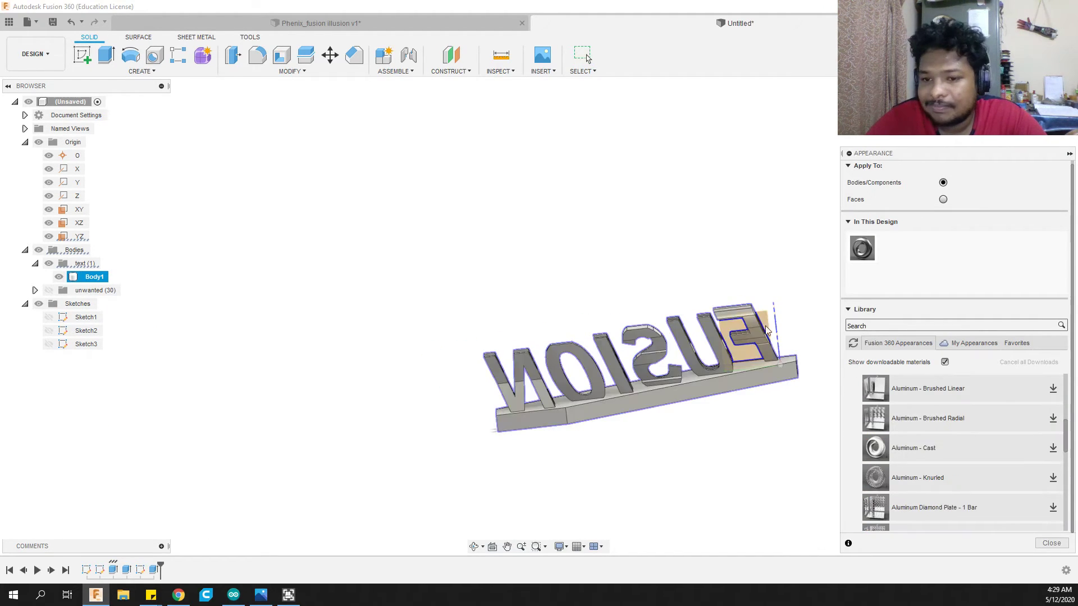
pyautogui.scroll(7, 954, 439)
pyautogui.scroll(-3, 954, 439)
pyautogui.moveTo(873, 488); pyautogui.dragTo(674, 376)
pyautogui.moveTo(875, 490); pyautogui.dragTo(685, 401)
pyautogui.moveTo(722, 425); pyautogui.dragTo(645, 402, button='middle')
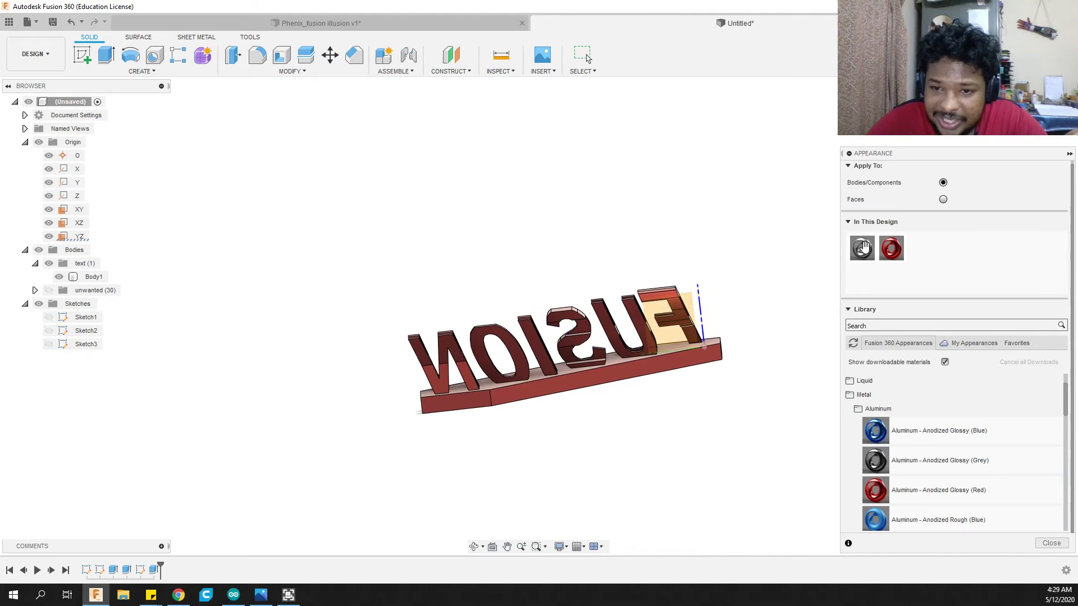
pyautogui.click(1050, 543)
# Hide the origin planes and axes and collapse the Origin folder
pyautogui.keyDown('shift'); pyautogui.moveTo(869, 481); pyautogui.dragTo(834, 441, button='middle'); pyautogui.keyUp('shift')
pyautogui.scroll(-2, 834, 441)
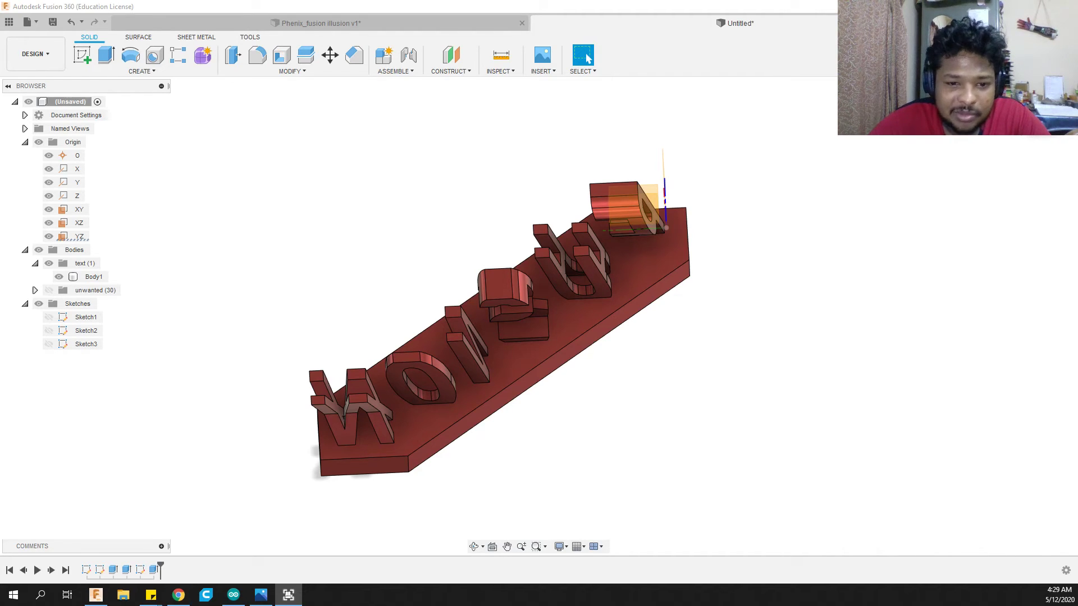
pyautogui.keyDown('shift'); pyautogui.moveTo(614, 328); pyautogui.dragTo(430, 372, button='middle'); pyautogui.keyUp('shift')
pyautogui.click(54, 264)
pyautogui.click(41, 251)
pyautogui.click(38, 142)
pyautogui.click(26, 142)
pyautogui.scroll(-3, 409, 362)
pyautogui.moveTo(416, 350)
pyautogui.keyDown('shift'); pyautogui.mouseDown(button='middle')
pyautogui.moveTo(466, 374)
pyautogui.moveTo(430, 359)
pyautogui.moveTo(416, 426)
pyautogui.moveTo(400, 413)
pyautogui.moveTo(417, 361)
pyautogui.mouseUp(button='middle'); pyautogui.keyUp('shift')
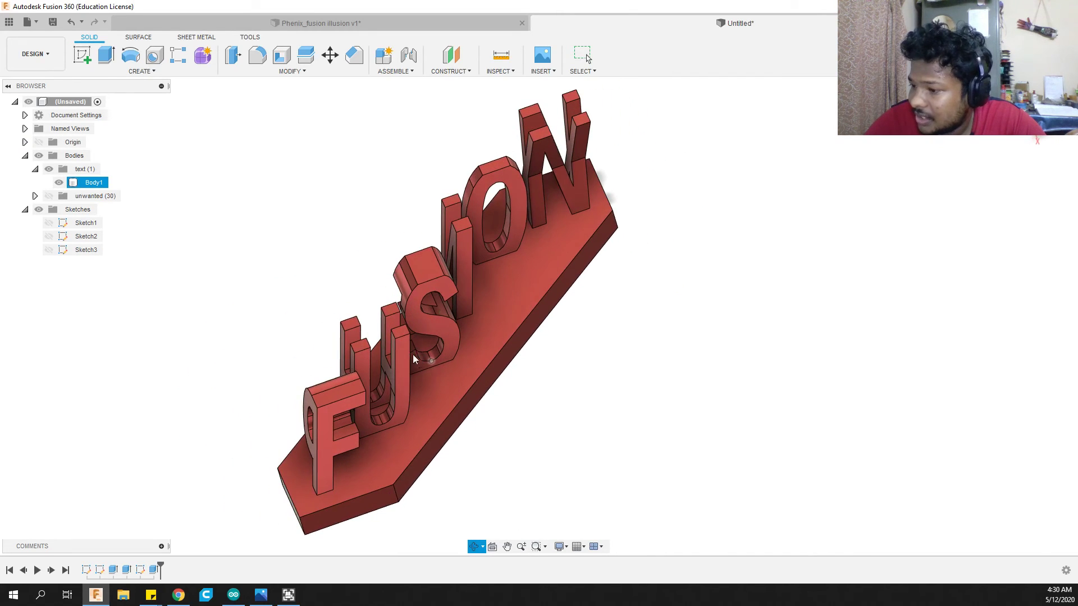
pyautogui.press('Escape')
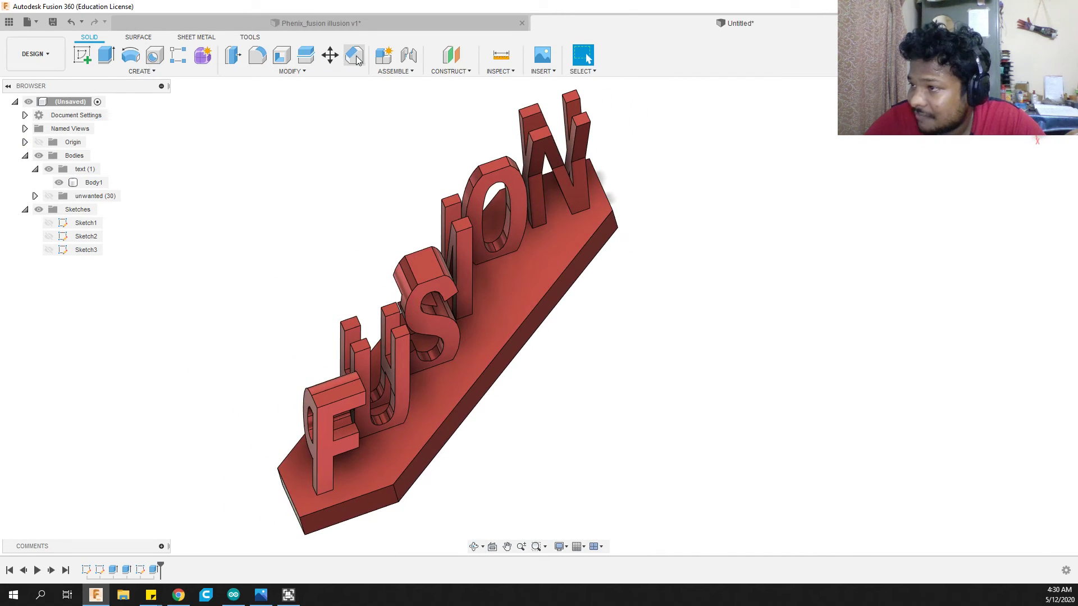
# Start an equal-distance chamfer and select all six outer edges around the upper face of the base
pyautogui.click(290, 71)
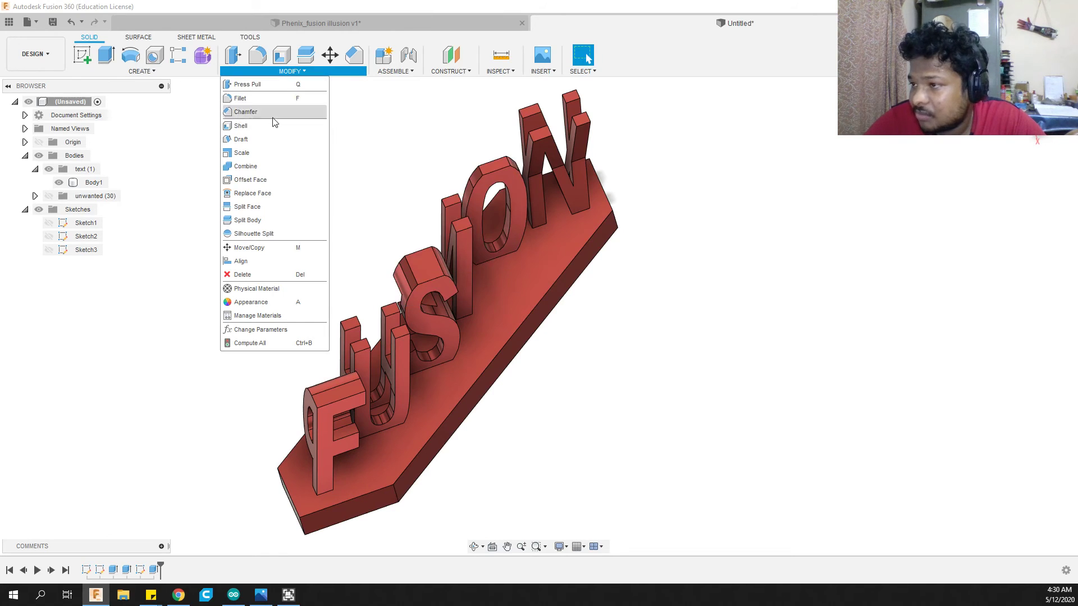
pyautogui.click(275, 112)
pyautogui.scroll(2, 494, 396)
pyautogui.click(460, 404)
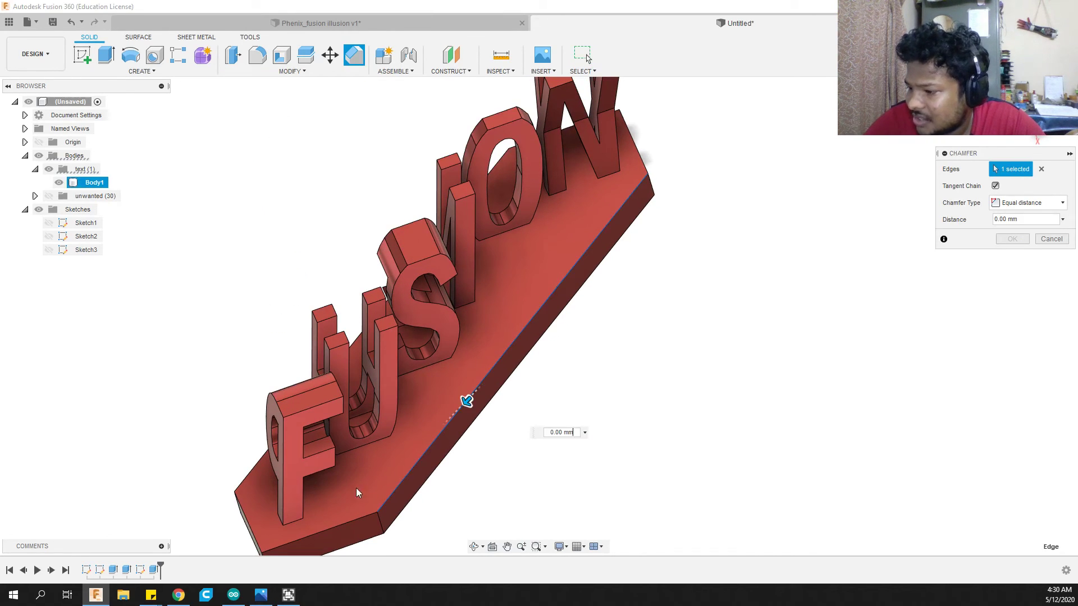
pyautogui.click(334, 525)
pyautogui.click(241, 500)
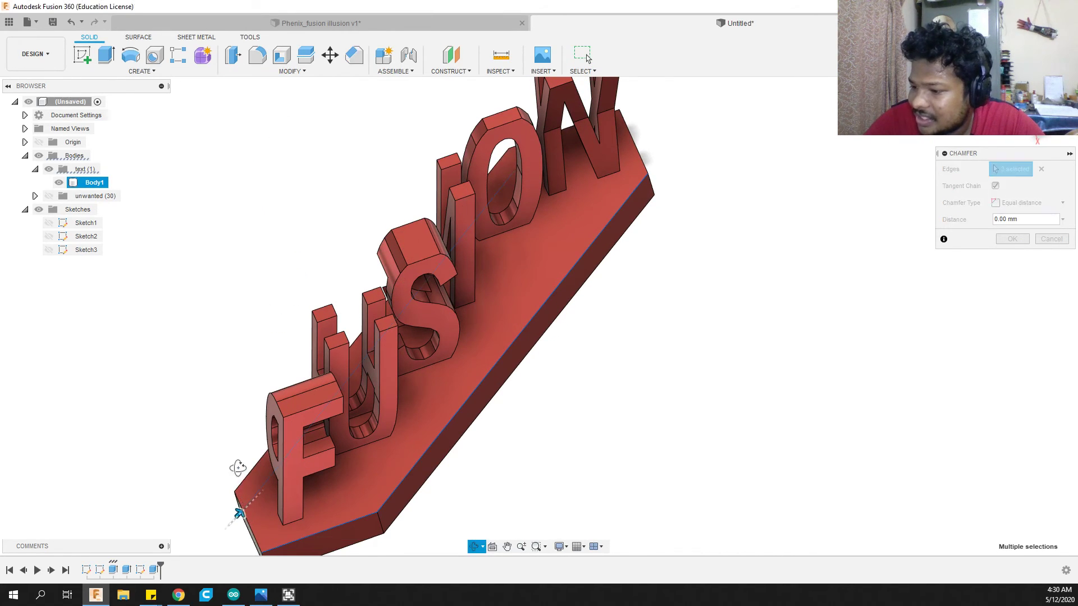
pyautogui.keyDown('shift'); pyautogui.moveTo(238, 469); pyautogui.dragTo(294, 432, button='middle'); pyautogui.keyUp('shift')
pyautogui.click(422, 353)
pyautogui.keyDown('shift'); pyautogui.moveTo(420, 355); pyautogui.dragTo(437, 412, button='middle'); pyautogui.keyUp('shift')
pyautogui.click(439, 417)
pyautogui.click(556, 497)
pyautogui.keyDown('shift'); pyautogui.moveTo(375, 457); pyautogui.dragTo(128, 385, button='middle'); pyautogui.keyUp('shift')
pyautogui.click(289, 473)
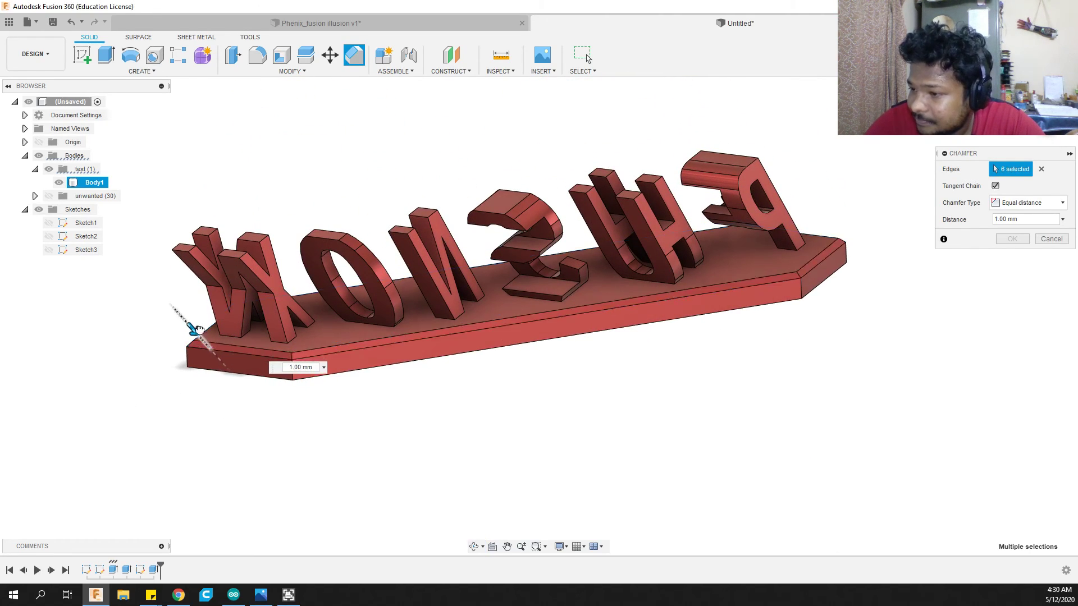
# Set the base edge chamfer distance to 2 mm, apply it, and turn the model to the PHENIX reading side
pyautogui.moveTo(197, 329); pyautogui.dragTo(189, 332)
pyautogui.scroll(2, 233, 341)
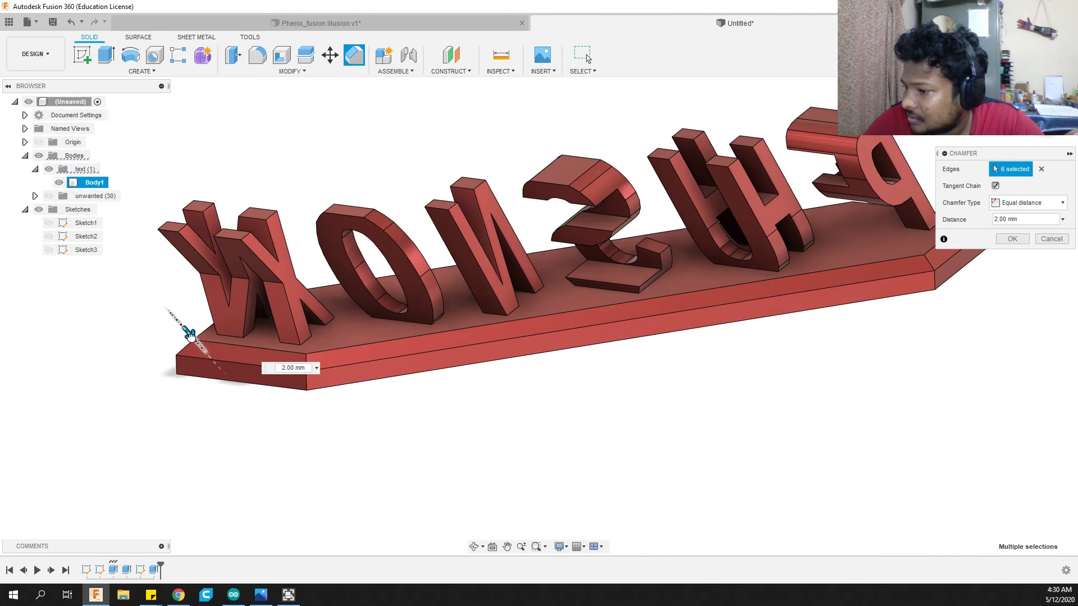
pyautogui.click(1012, 238)
pyautogui.scroll(-4, 551, 365)
pyautogui.keyDown('shift'); pyautogui.moveTo(971, 322); pyautogui.dragTo(849, 365, button='middle'); pyautogui.keyUp('shift')
pyautogui.moveTo(856, 357); pyautogui.dragTo(762, 368)
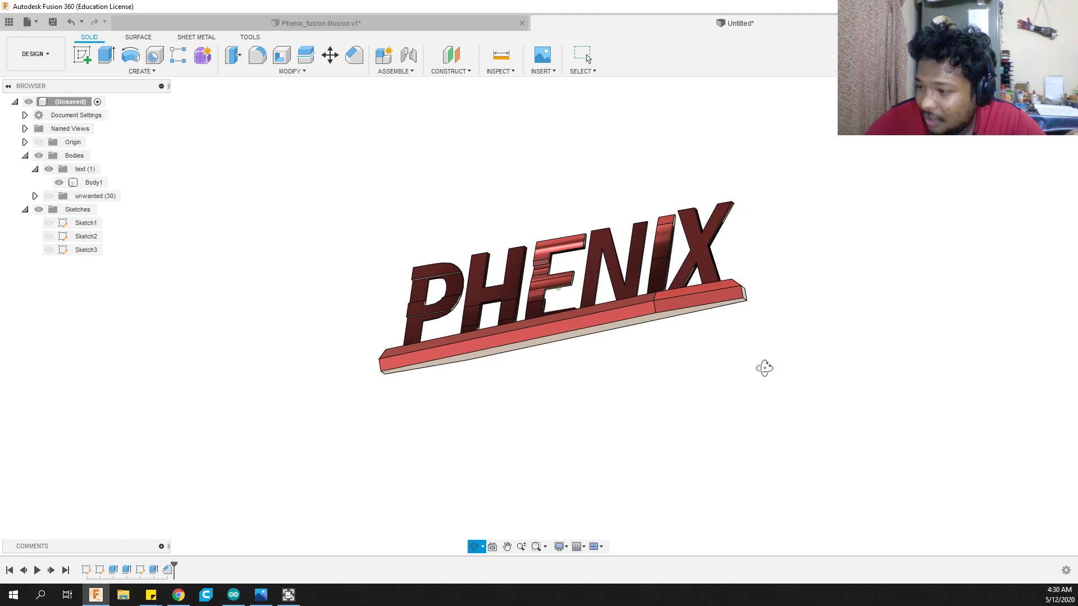
pyautogui.press('Escape')
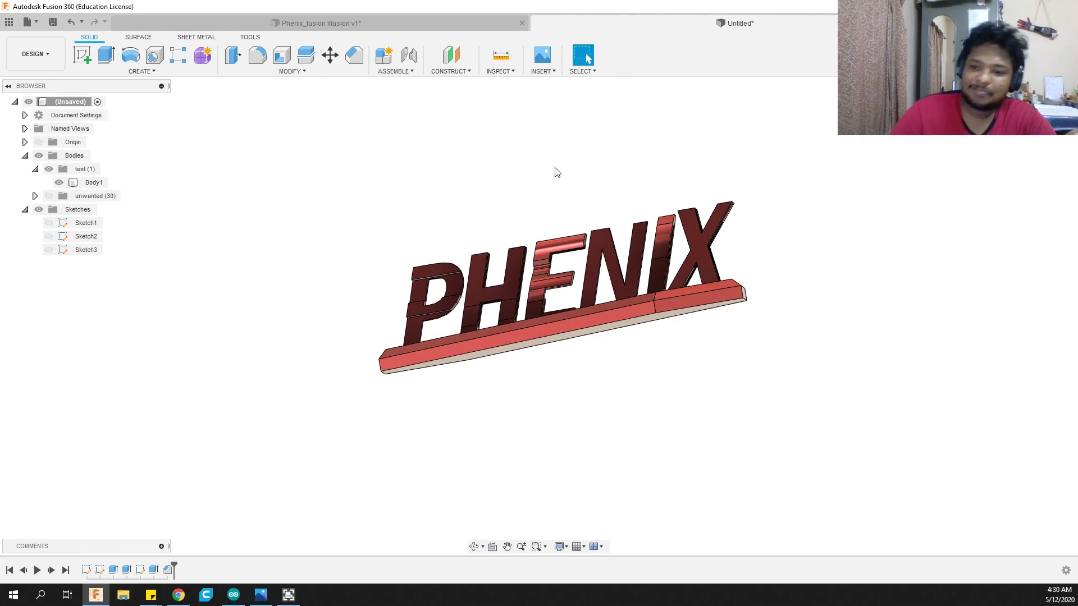